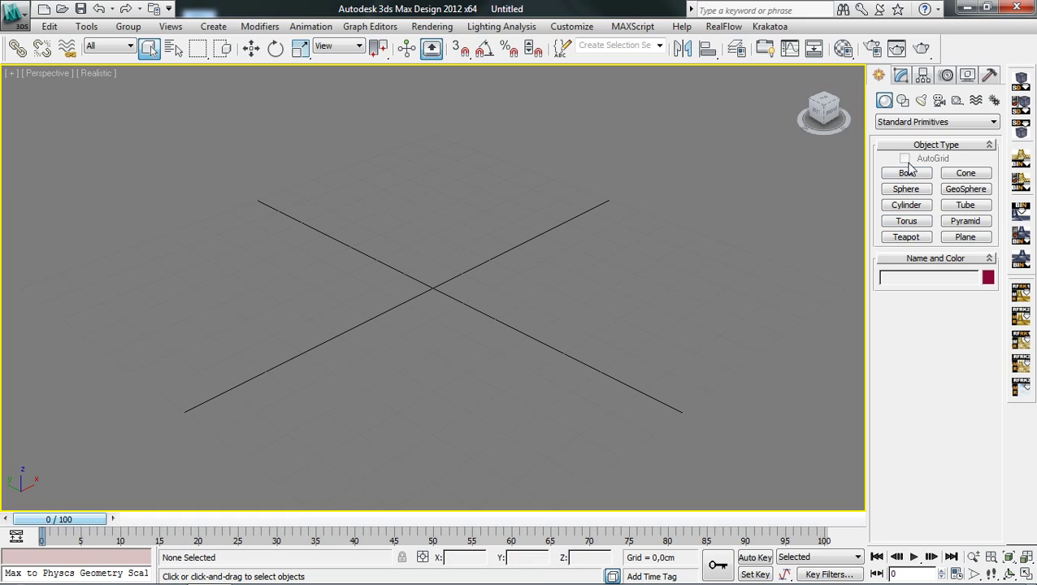
Switch the Geometry category to FumeFX and start creating a FumeFX grid
left_click(898, 122)
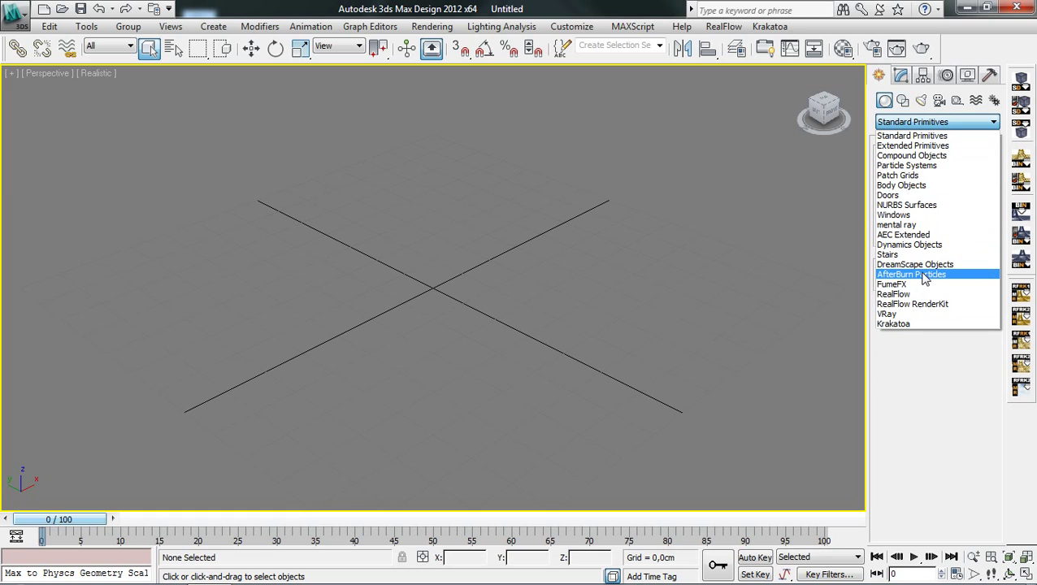
left_click(923, 286)
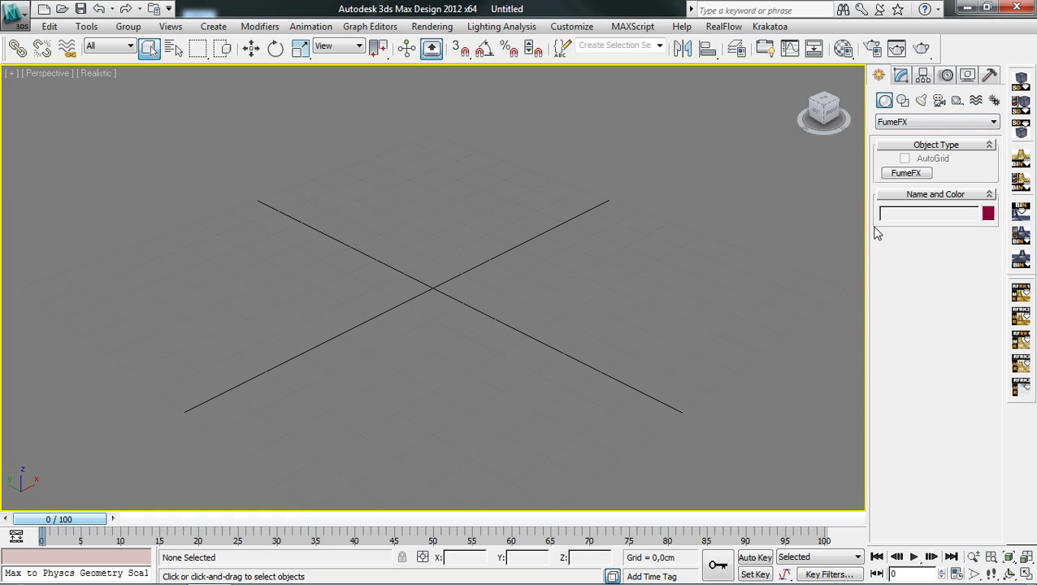
left_click(903, 173)
Drag out the FumeFX001 grid about 349 × 341 cm, with height 242,13 and spacing 4,78
left_click_drag(41, 287, 830, 281)
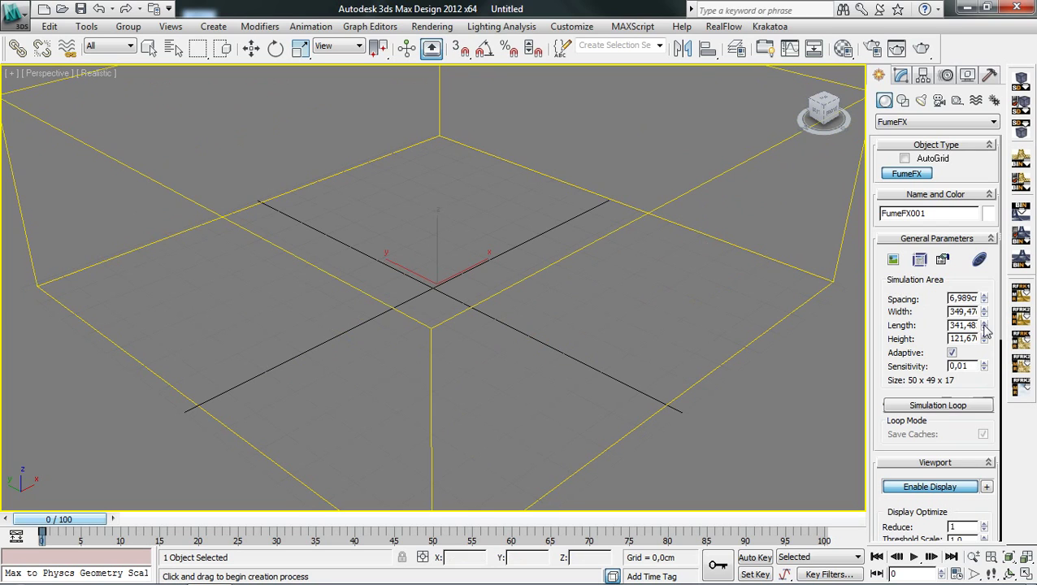
left_click_drag(983, 338, 980, 367)
scroll(707, 252, "down", 2)
scroll(709, 271, "down", 1)
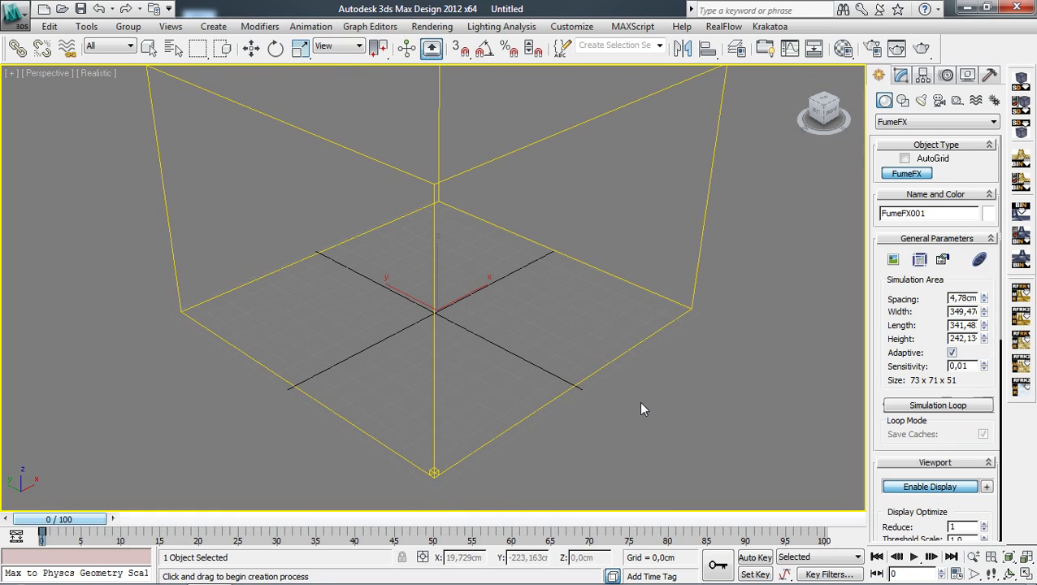
middle_click_drag(646, 374, 724, 395, "alt")
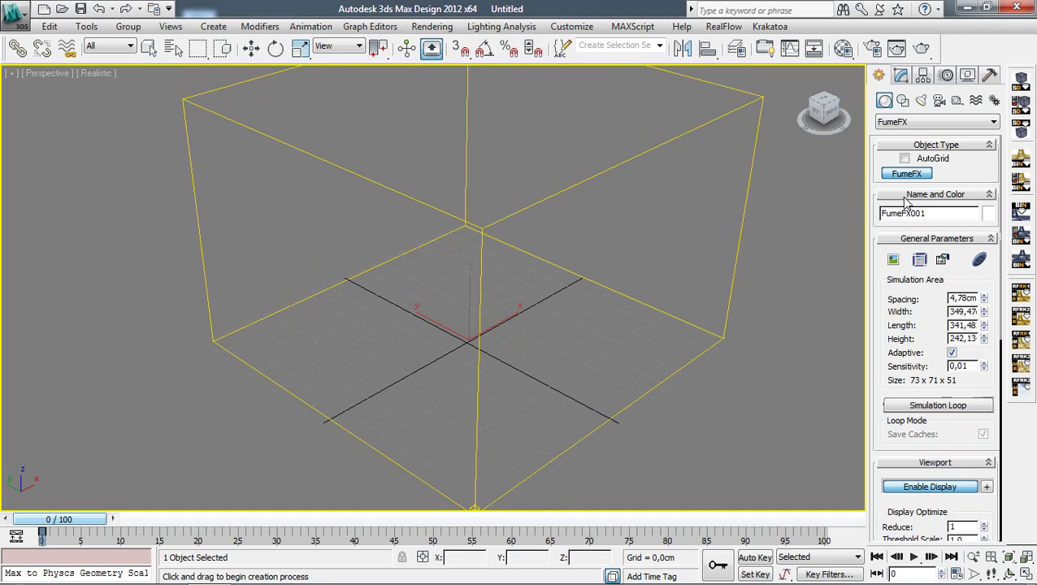
left_click(957, 100)
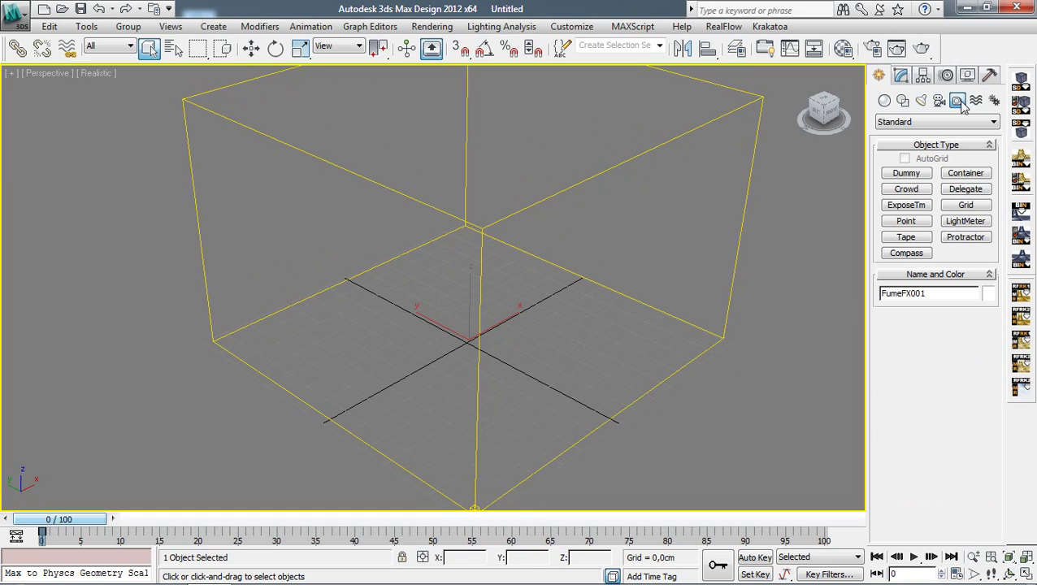
Create a spherical FumeFX Simple Src001 at the centre of the grid
left_click(947, 122)
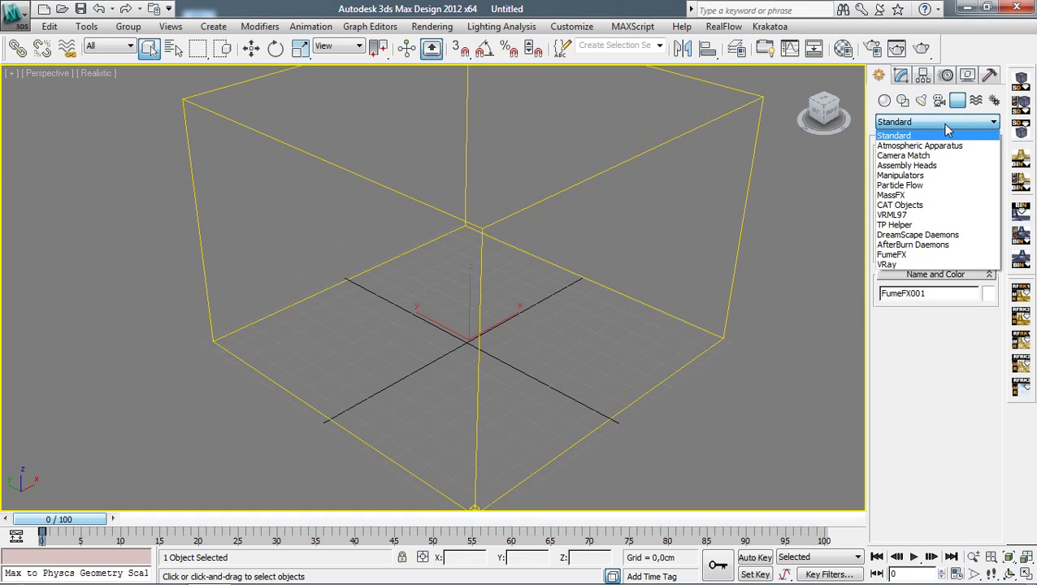
left_click(891, 254)
left_click(908, 176)
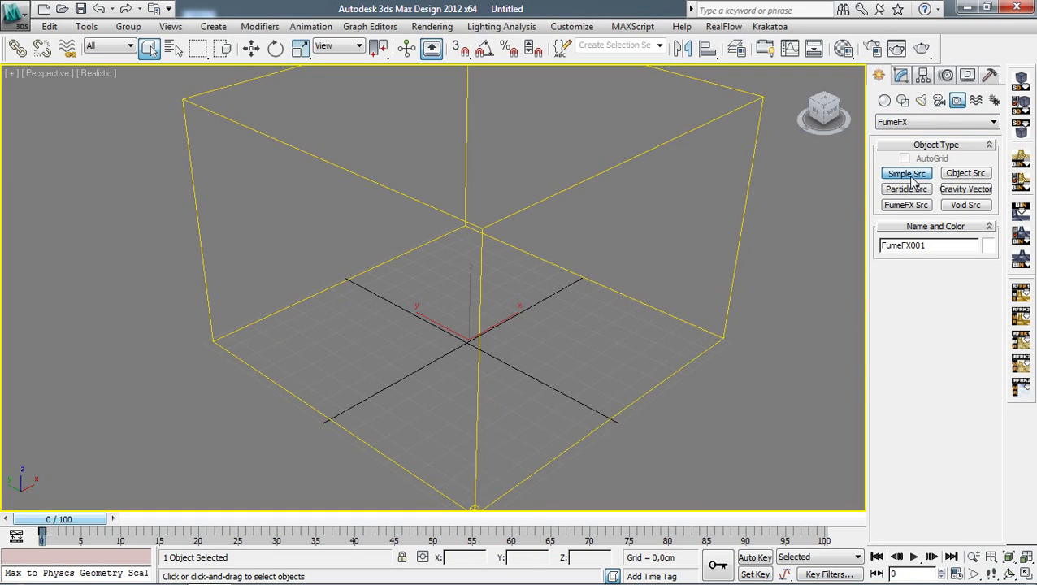
left_click_drag(485, 342, 512, 355)
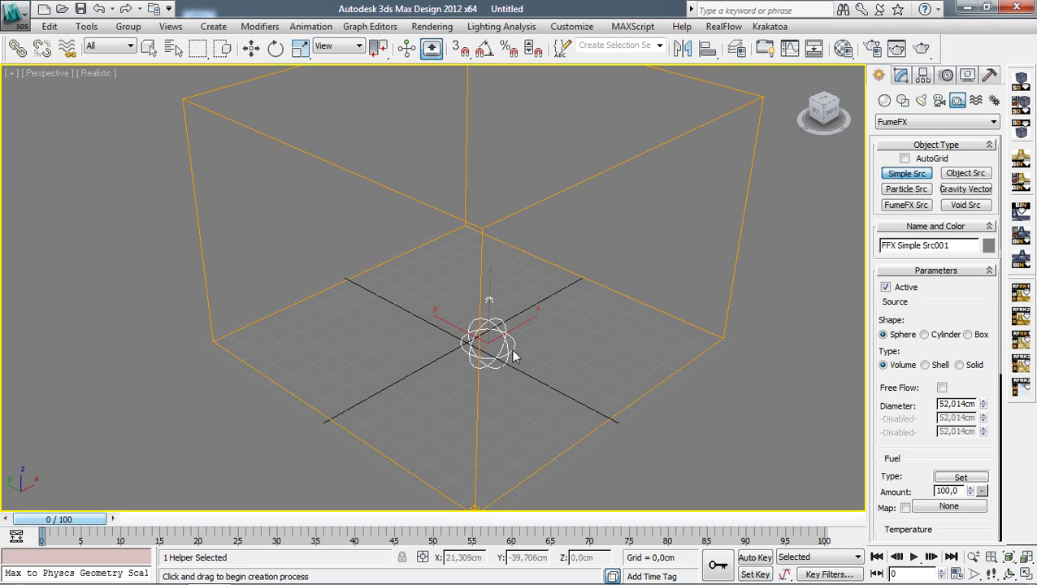
middle_click_drag(573, 376, 609, 345, "alt")
Lift FFX Simple Src001 about 39 cm along Z with Select and Move
left_click(251, 48)
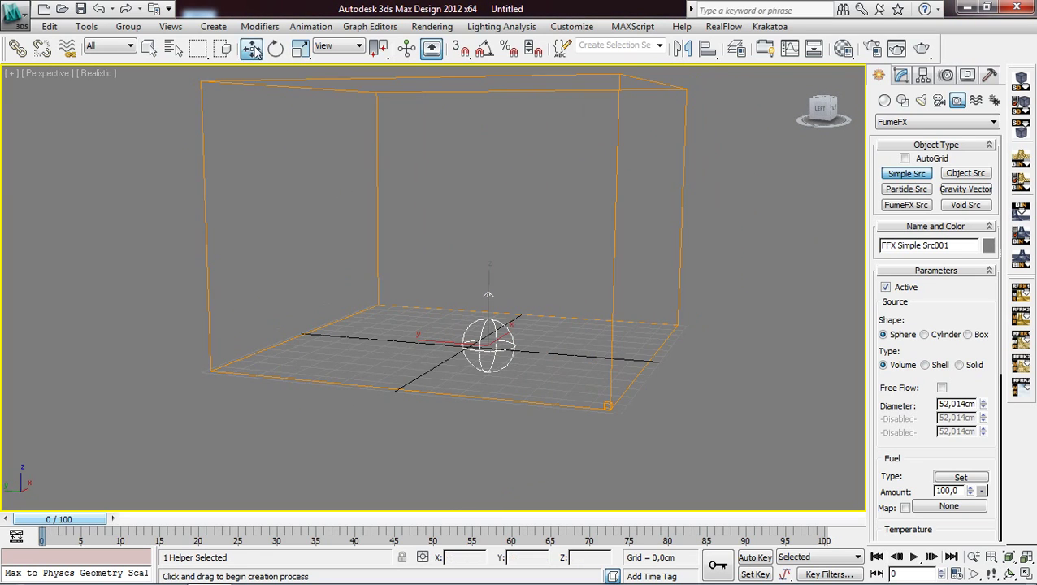
left_click_drag(488, 289, 488, 248)
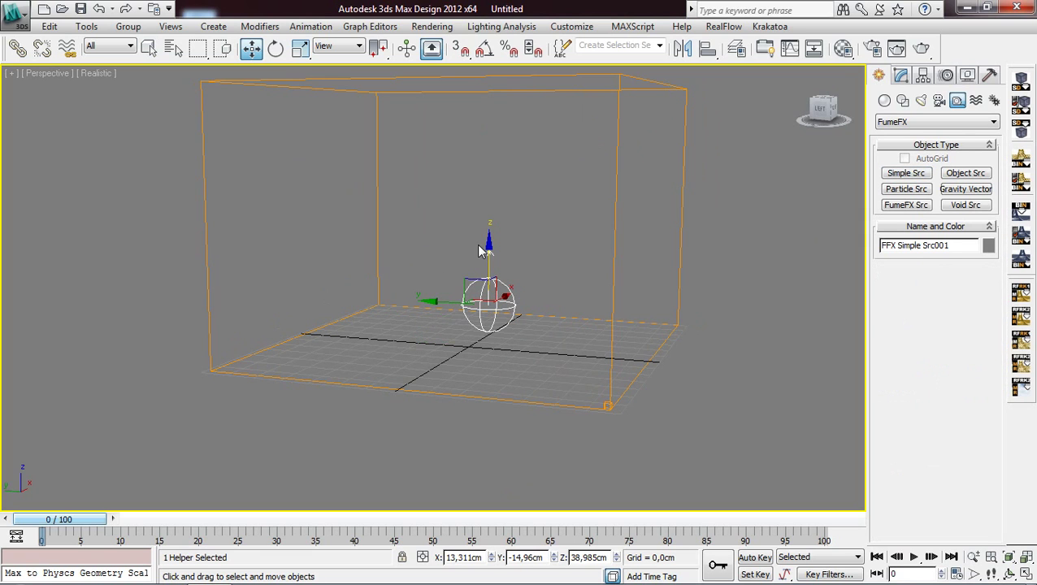
middle_click_drag(536, 276, 534, 387, "alt")
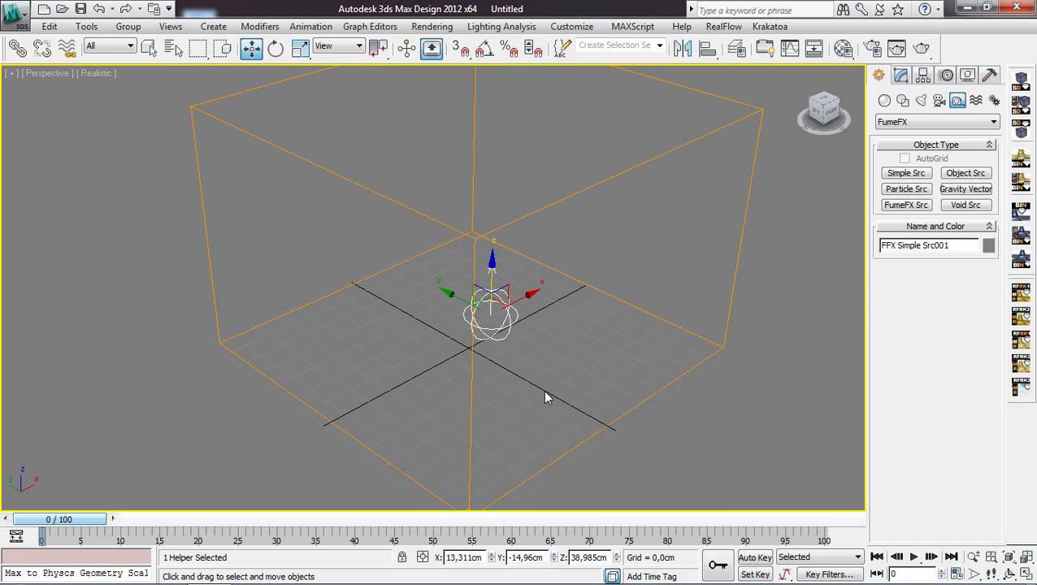
left_click_drag(674, 336, 674, 336)
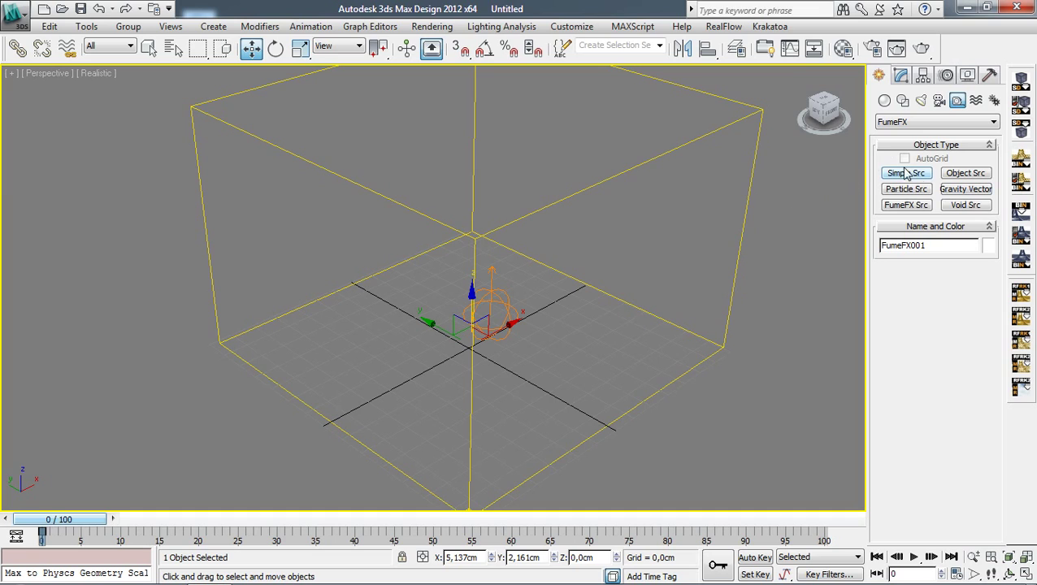
In the FumeFX UI's Obj/Src tab, pick FFX Simple Src001 as a source of FumeFX001
left_click(899, 79)
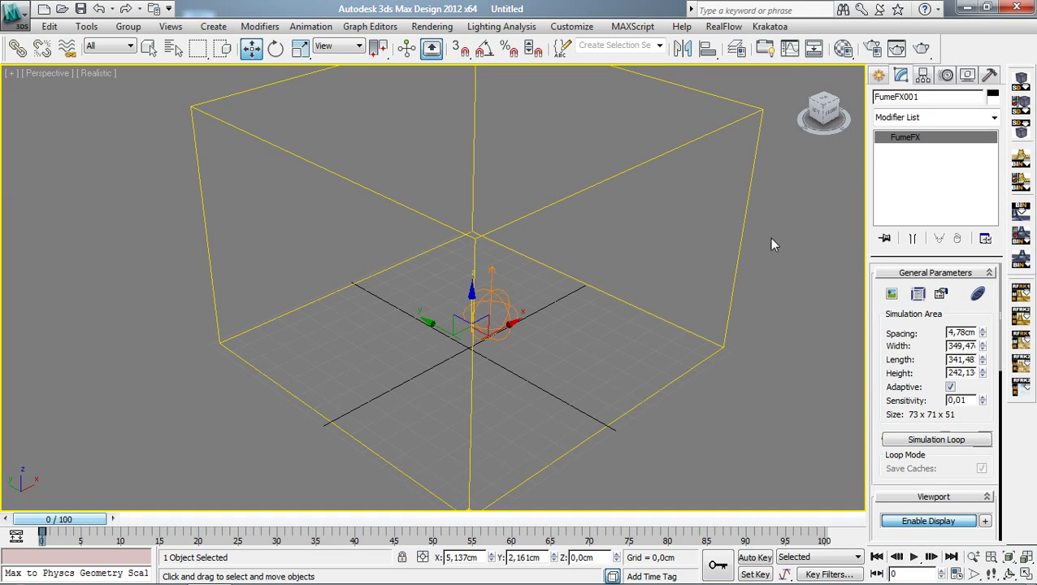
left_click(894, 293)
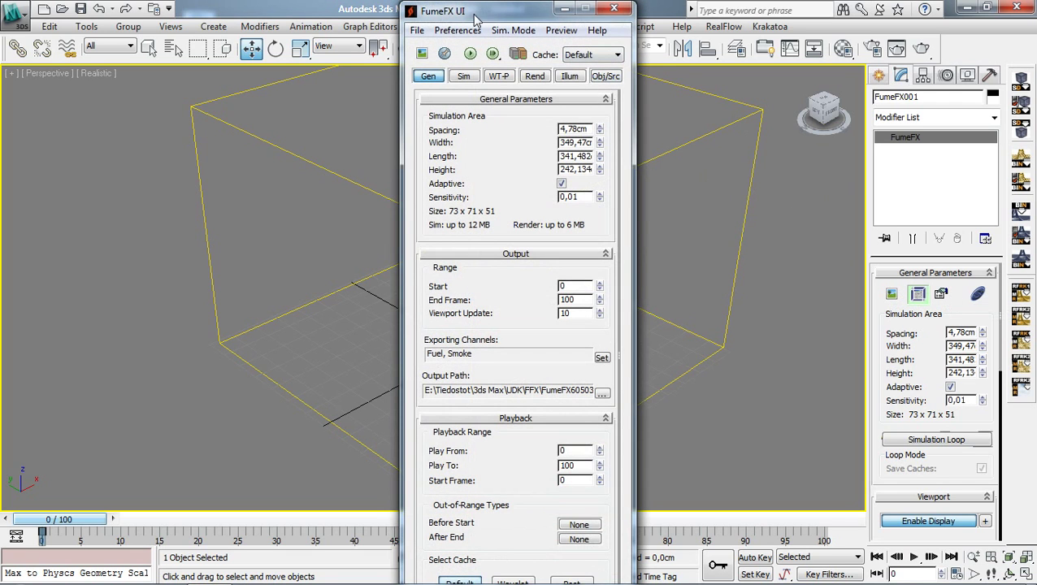
left_click_drag(471, 14, 58, 20)
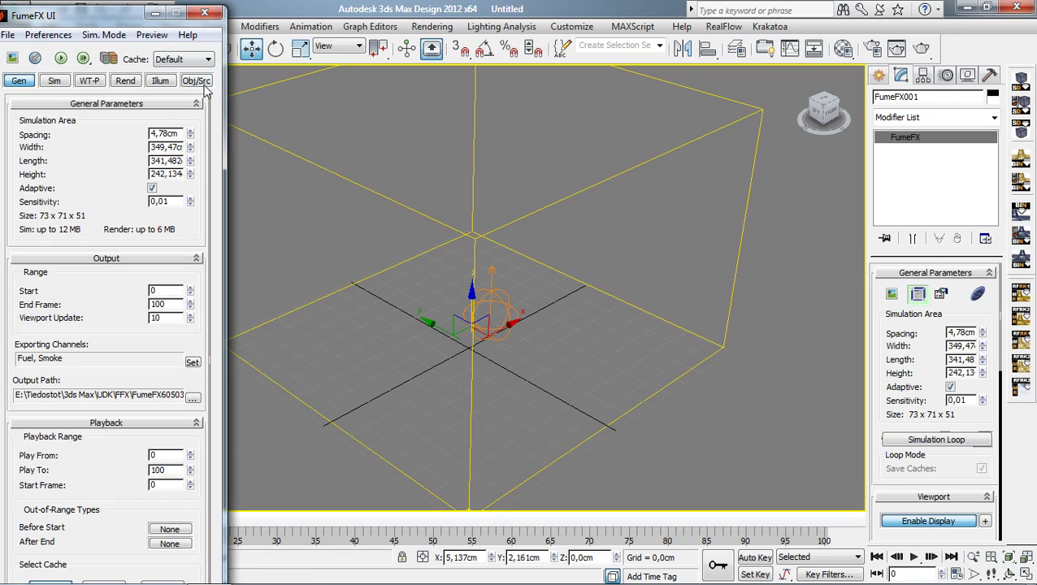
left_click(197, 82)
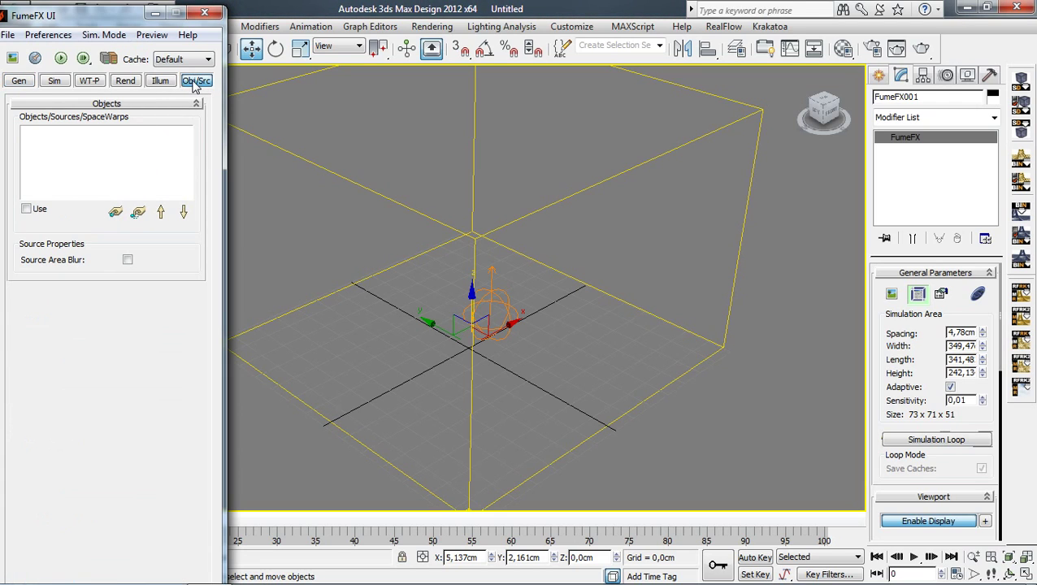
left_click(116, 211)
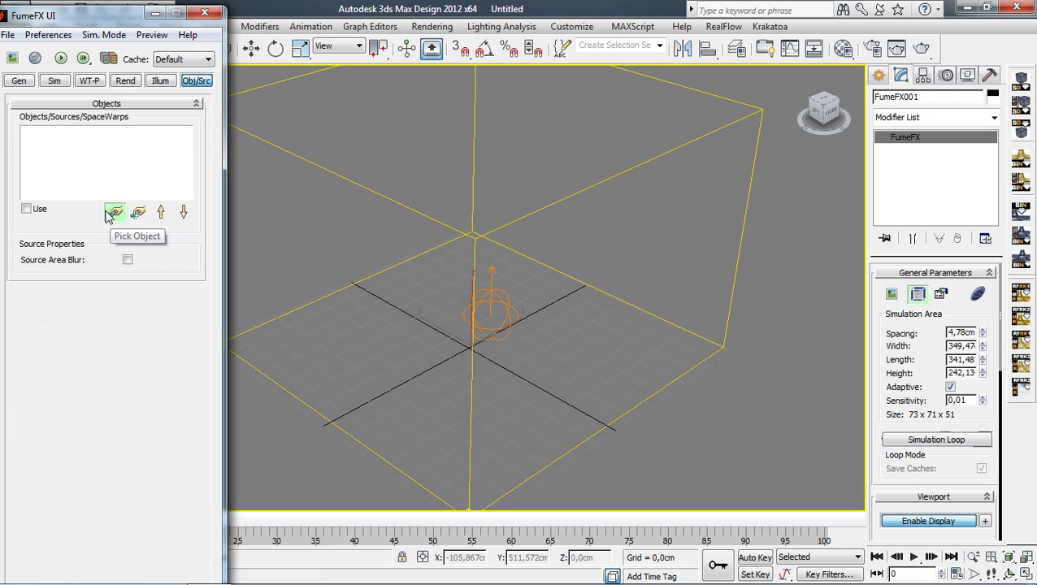
left_click(507, 317)
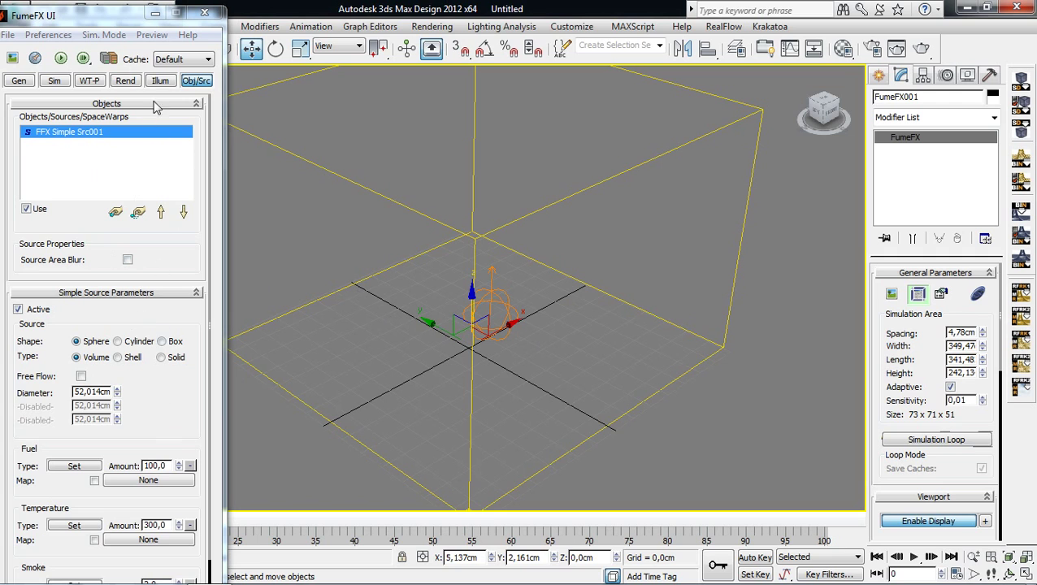
left_click_drag(112, 20, 890, 34)
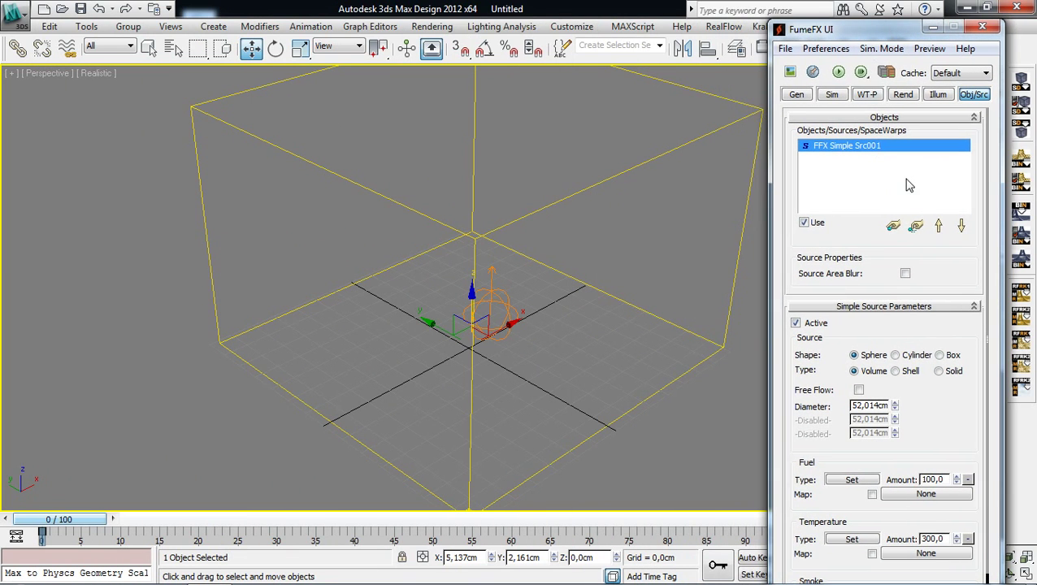
Review the Illum, Rend, WT-P, Gen and Sim tabs of the FumeFX settings
left_click(938, 94)
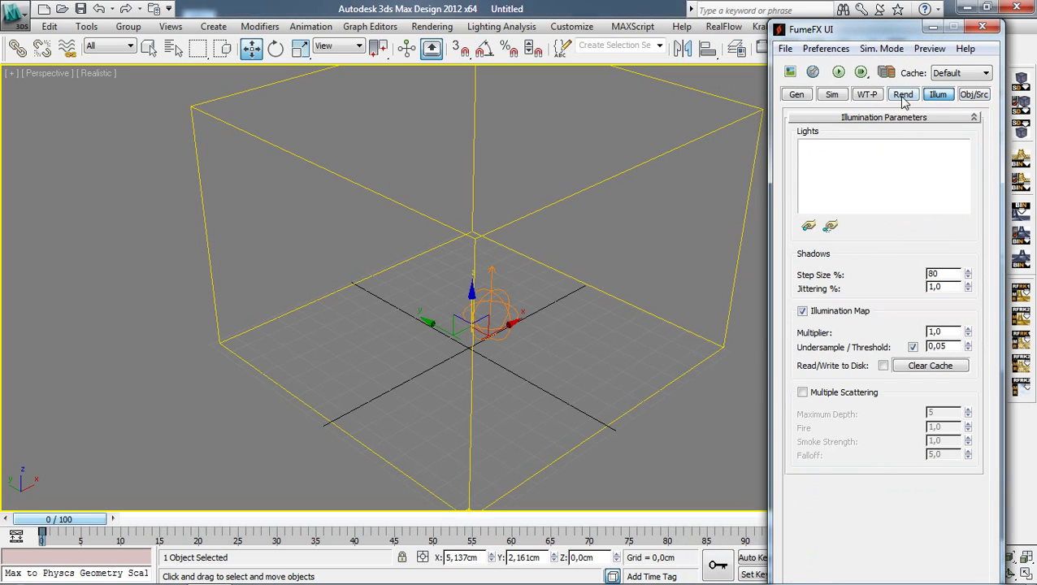
left_click(903, 95)
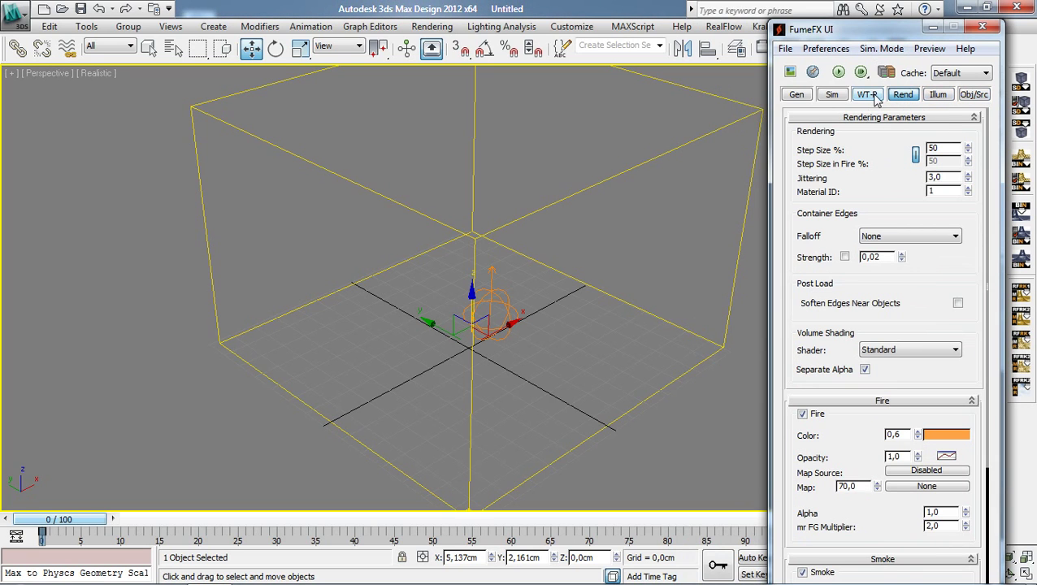
left_click(866, 95)
left_click(832, 95)
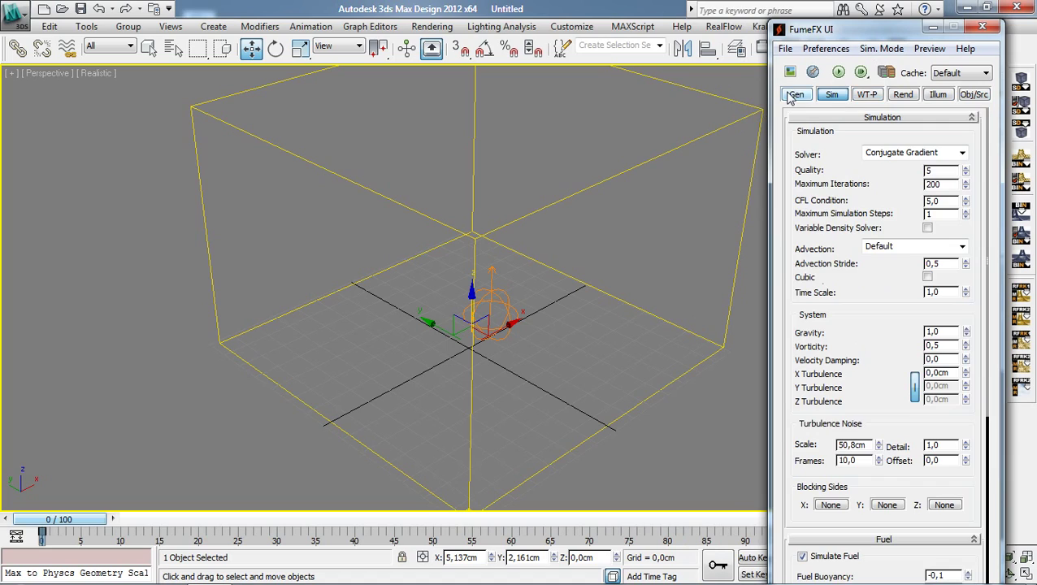
left_click(796, 95)
left_click(832, 94)
Run the 100-frame FumeFX simulation, check its output preview, and close the FumeFX UI
left_click(838, 71)
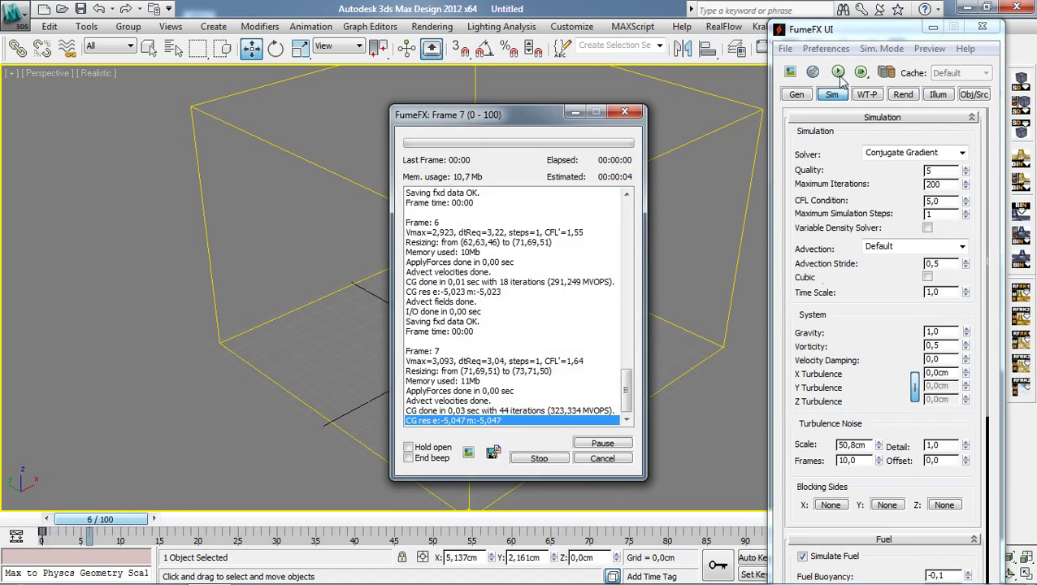
left_click(468, 452)
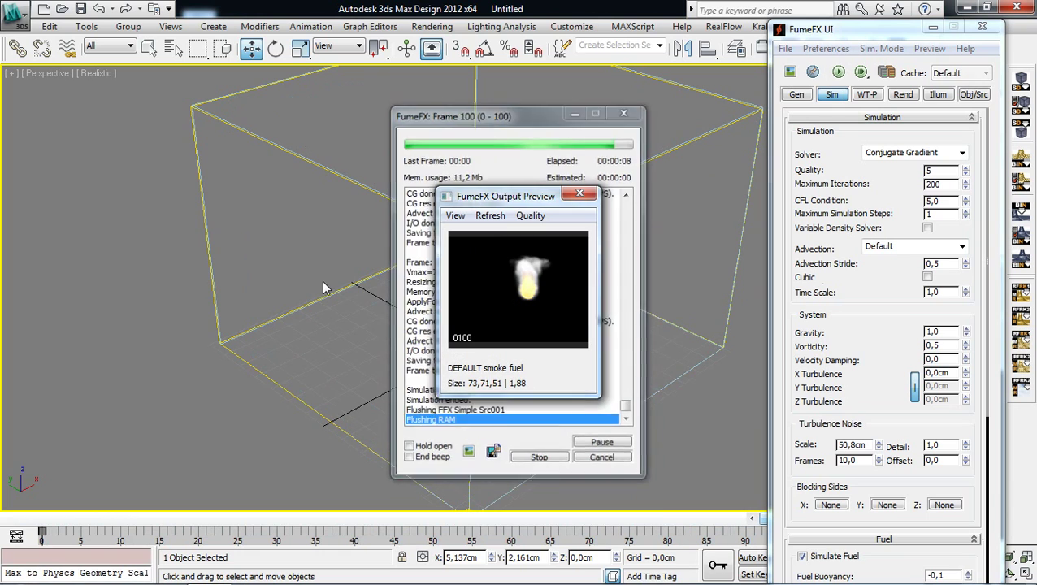
left_click(580, 193)
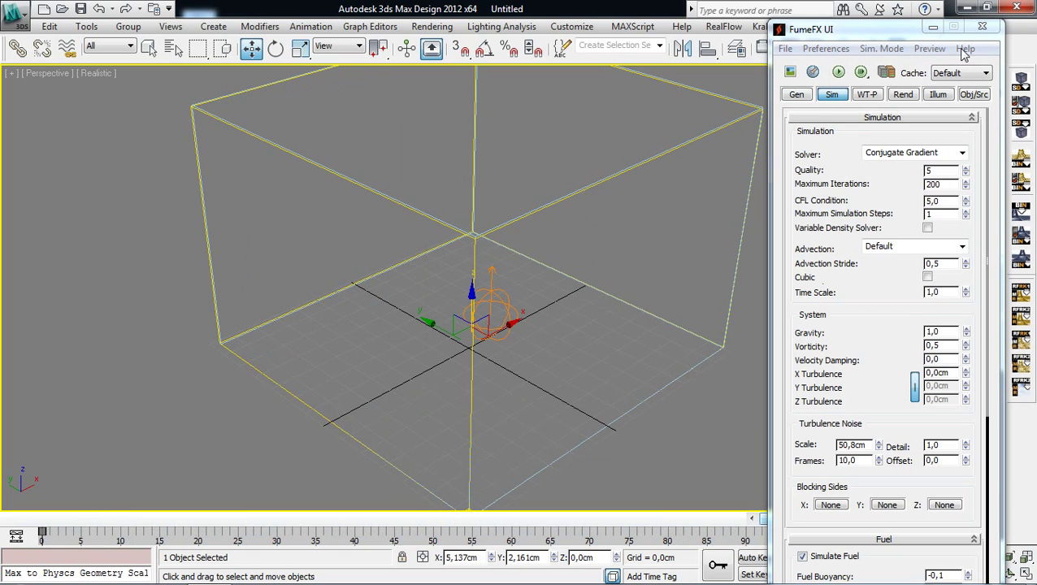
left_click(982, 27)
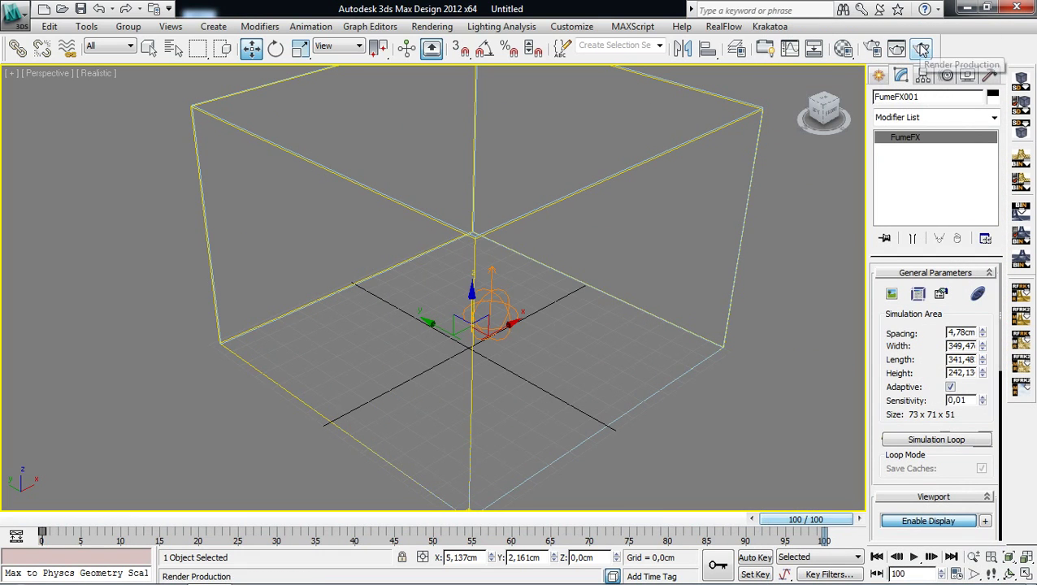
Render frame 100 to check the yellow flame and grey smoke, then close it
left_click(921, 49)
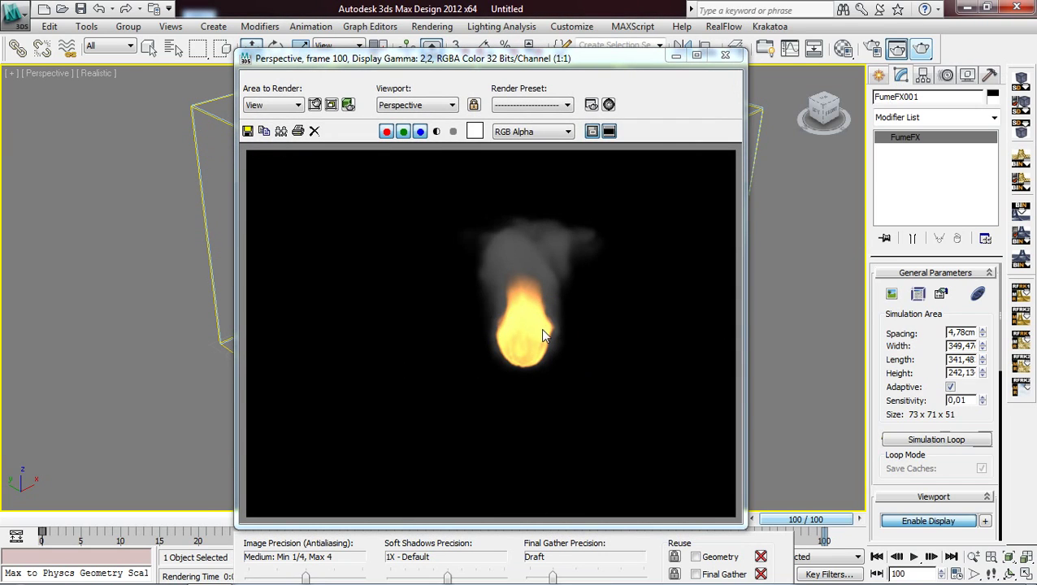
left_click(727, 57)
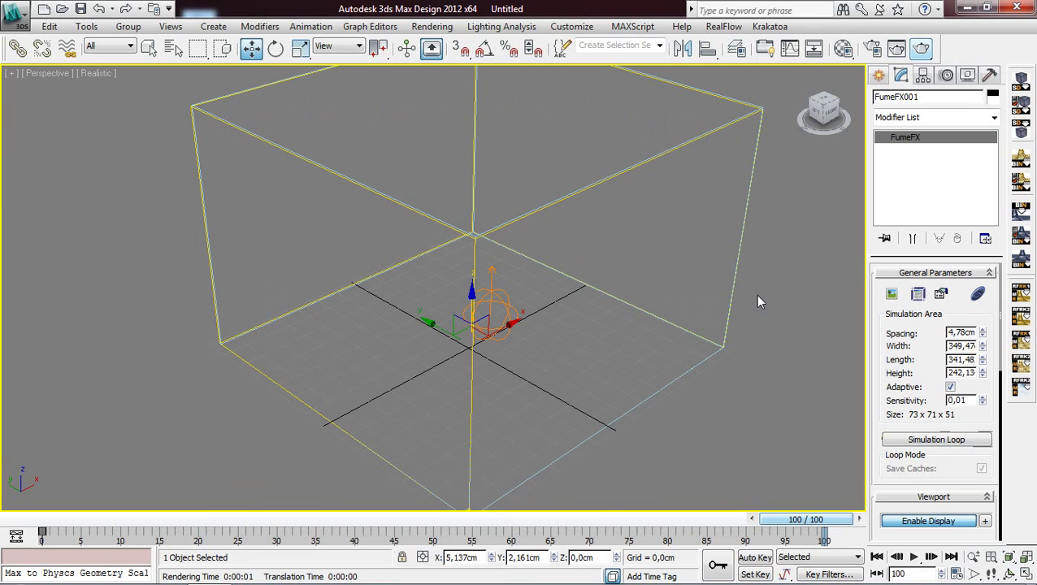
Create a Krakatoa PRT FumeFX object on the grid floor right of the FumeFX box
left_click(878, 75)
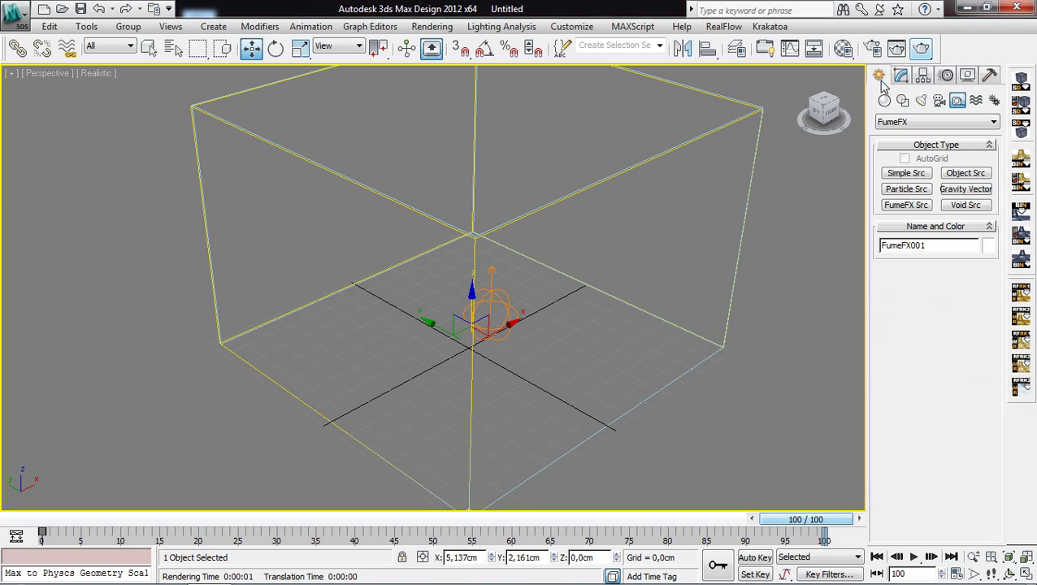
left_click(883, 102)
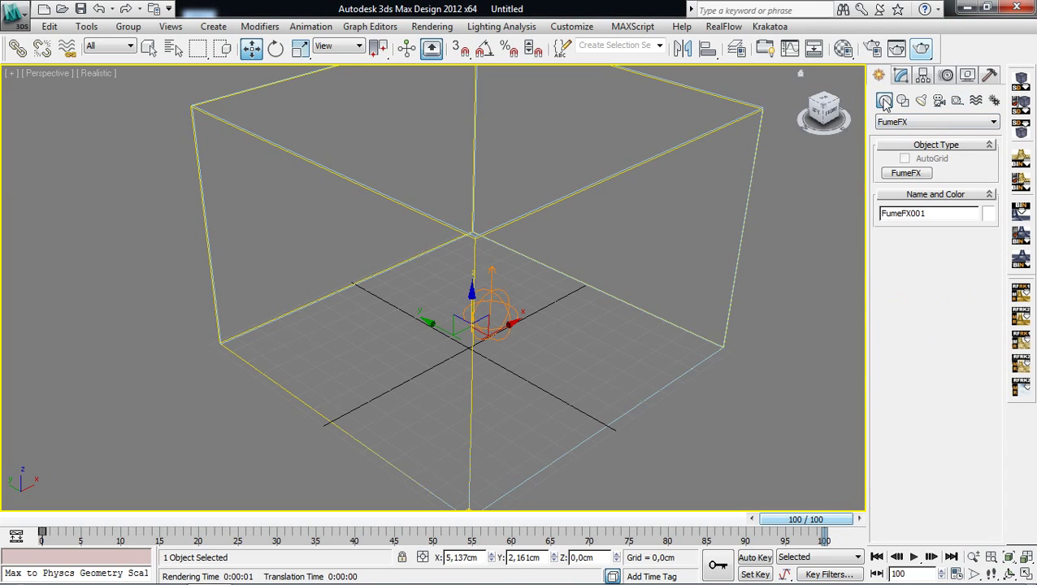
left_click(918, 122)
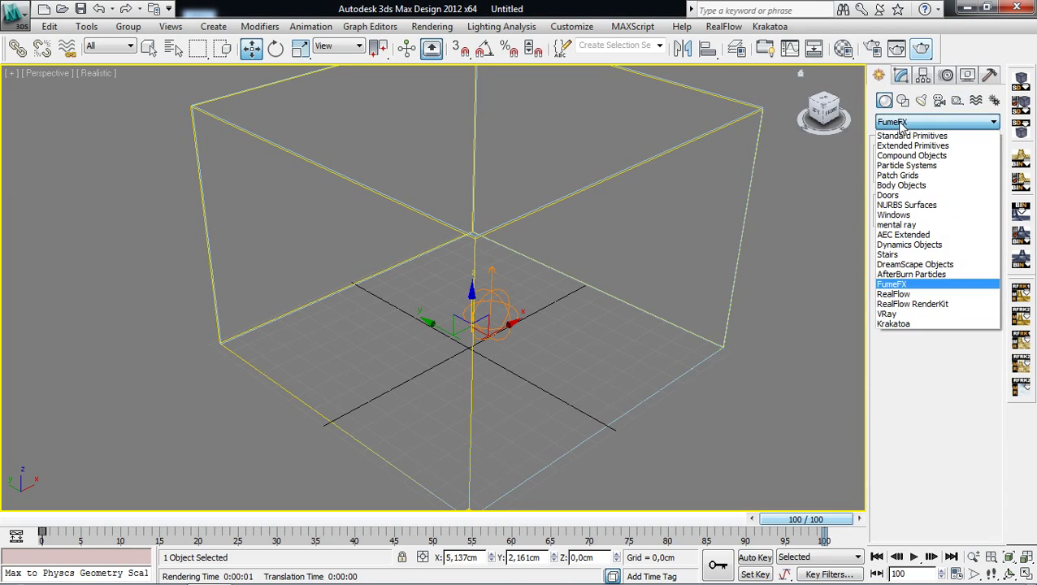
left_click(913, 325)
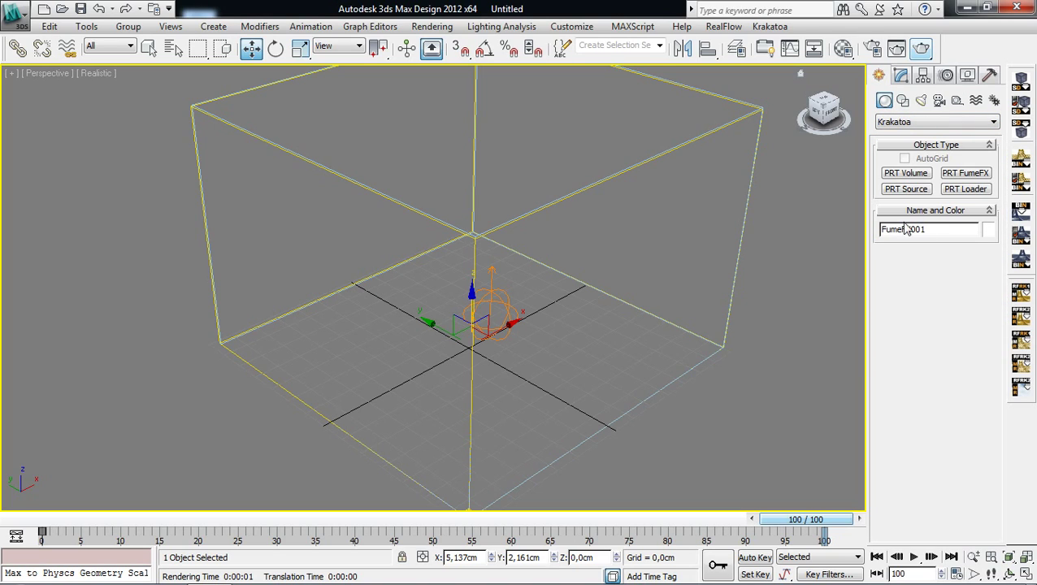
left_click(966, 173)
left_click_drag(584, 358, 684, 397)
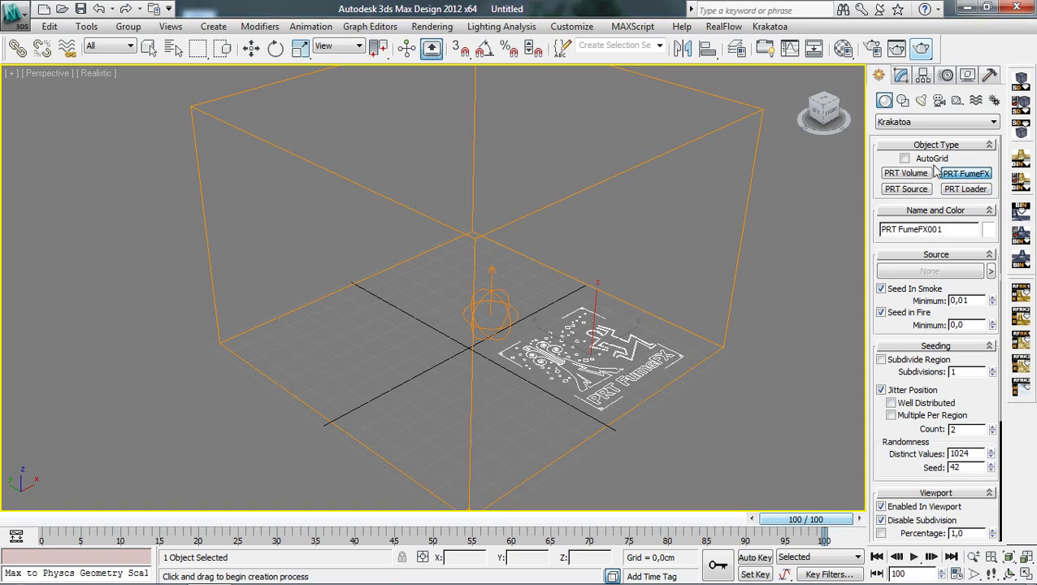
left_click(900, 74)
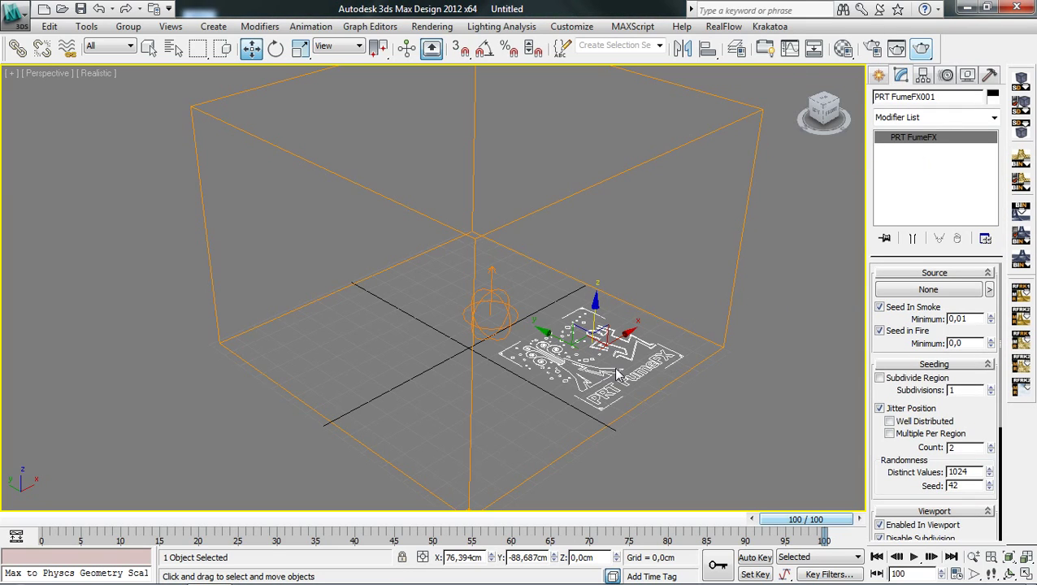
Set FumeFX001 as the PRT FumeFX source and align the PRT object to it
left_click(948, 294)
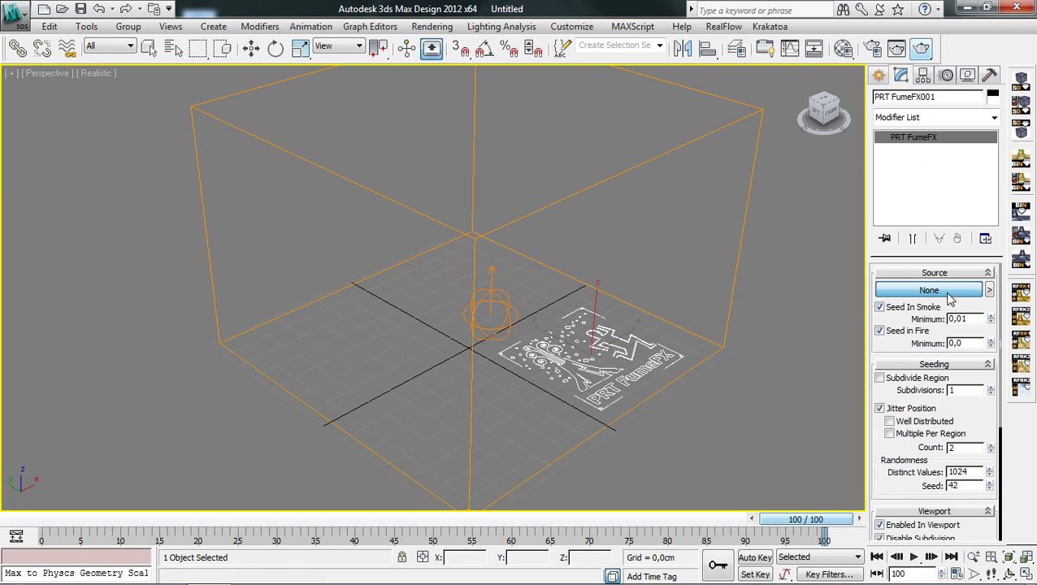
left_click(741, 235)
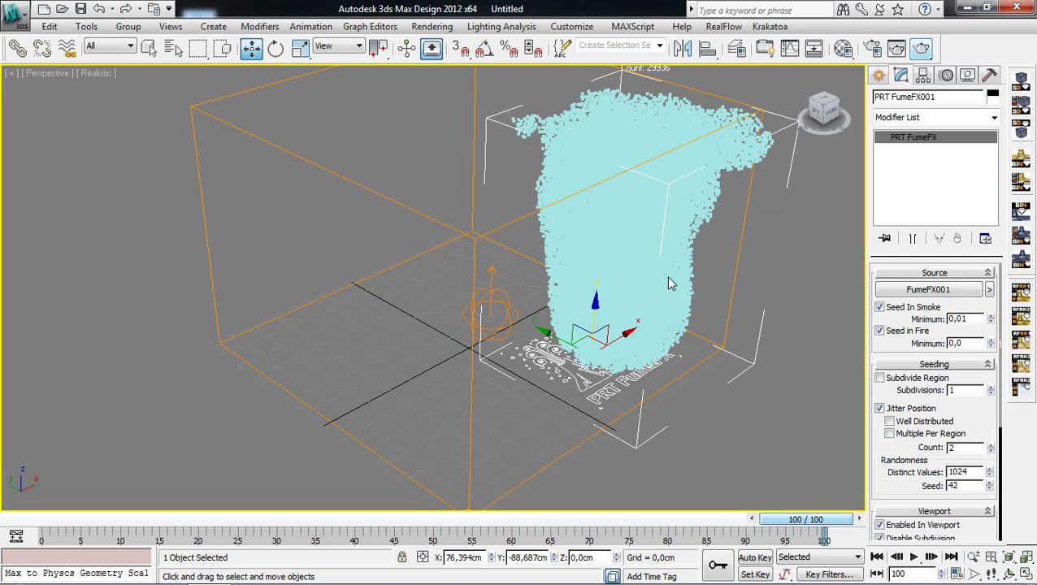
middle_click_drag(671, 282, 593, 337, "alt")
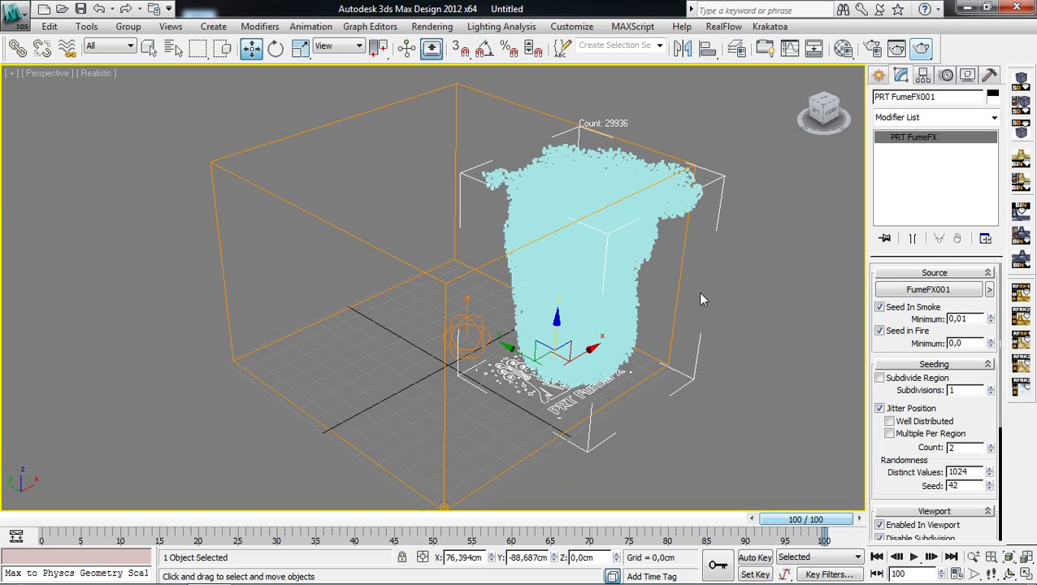
left_click(990, 292)
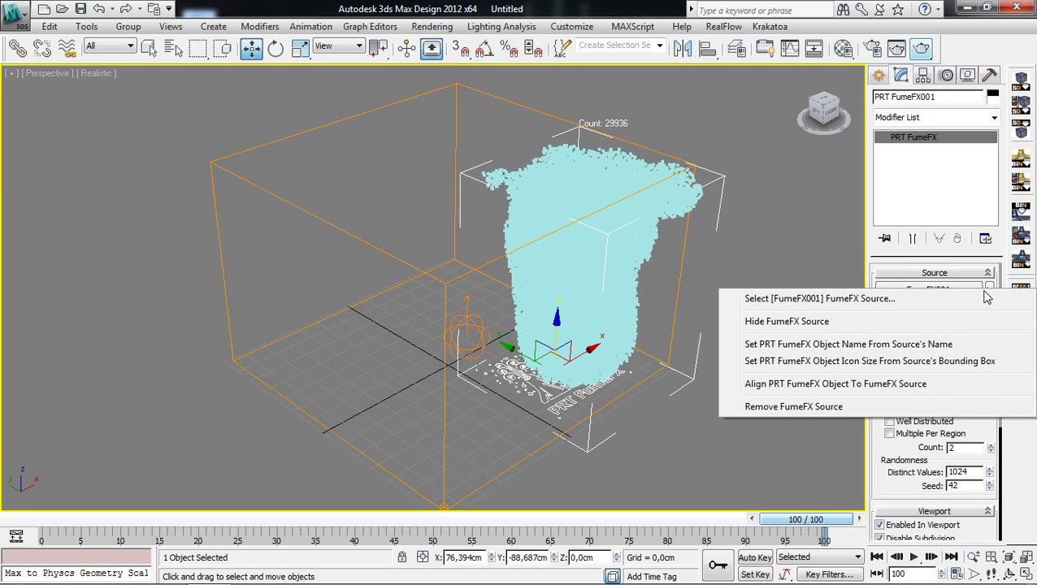
left_click(829, 385)
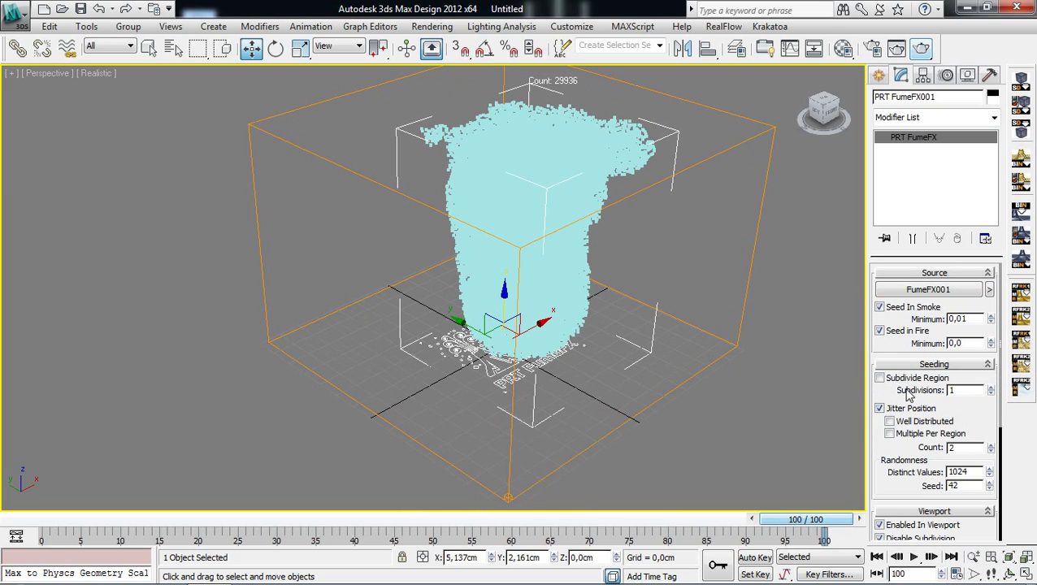
Enable Subdivide Region, fire-shader emission with Seed in Fire Minimum 0,01, and viewport subdivision
left_click(880, 379)
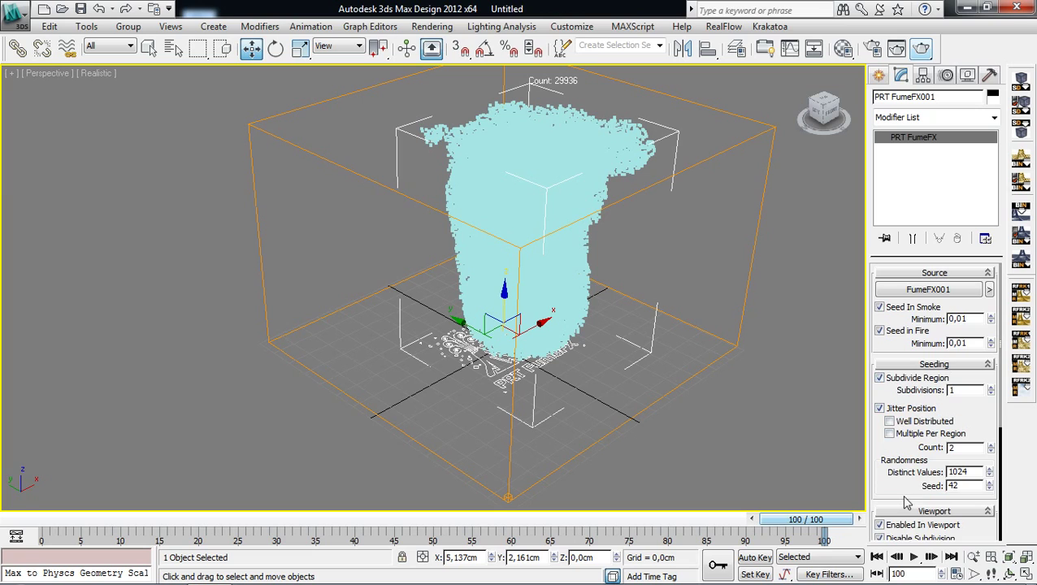
left_click_drag(909, 500, 911, 345)
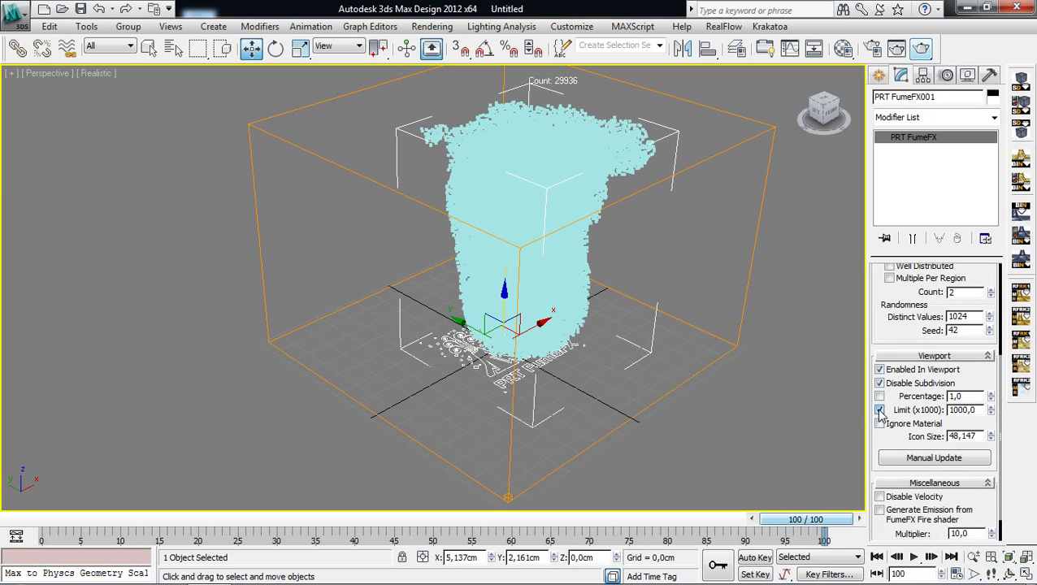
scroll(920, 435, "down", 2)
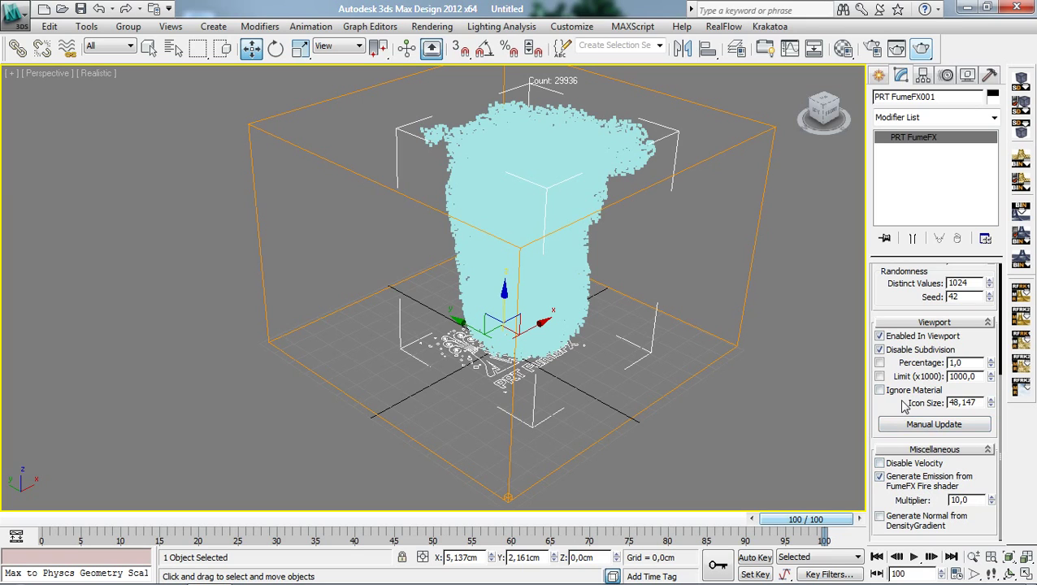
left_click_drag(915, 412, 921, 481)
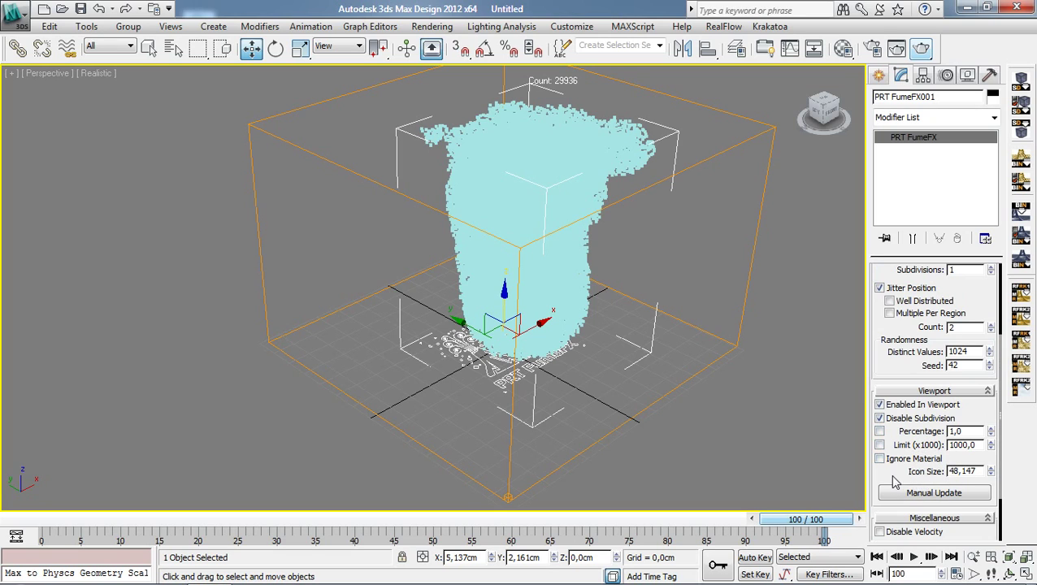
left_click(880, 418)
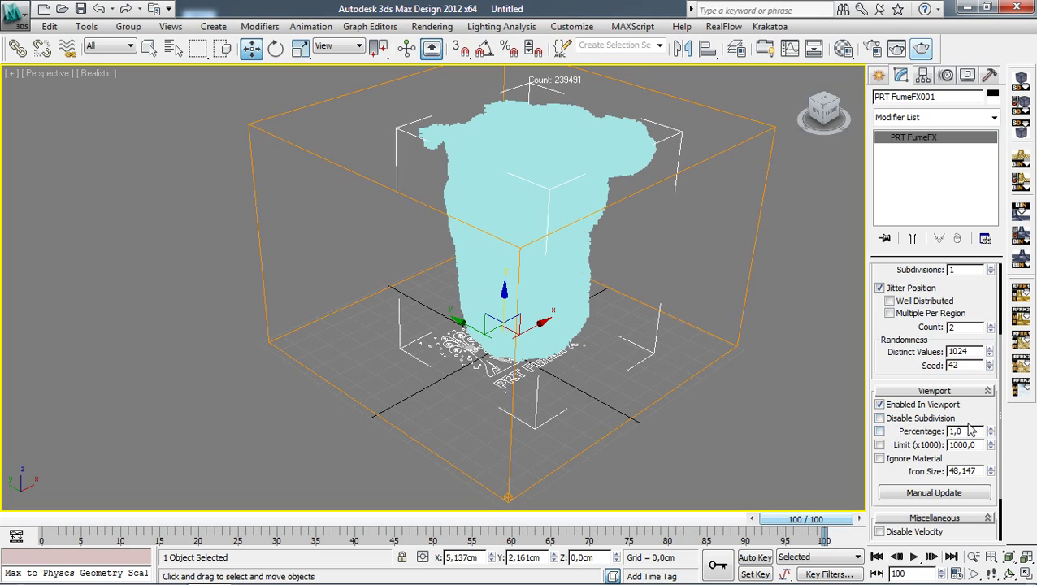
middle_click_drag(761, 335, 743, 349)
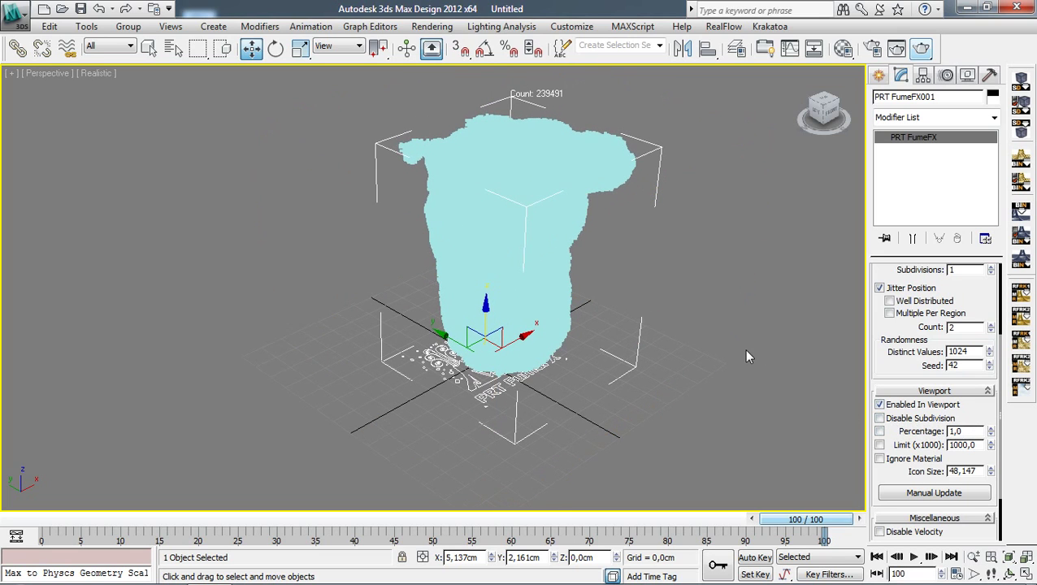
Render a test frame of the orange fire and grey smoke, then open the Krakatoa menu
left_click(921, 51)
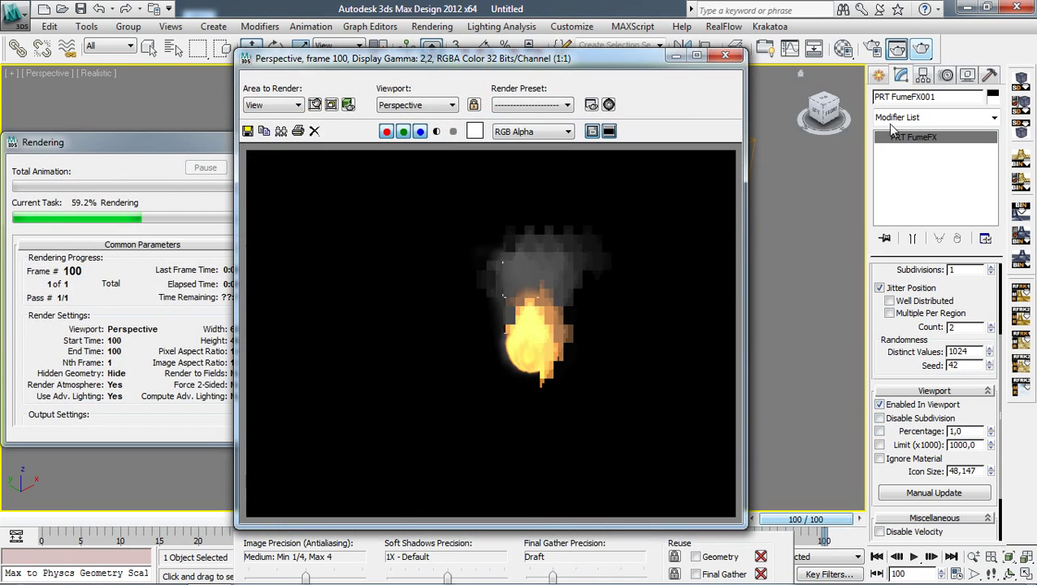
left_click(725, 57)
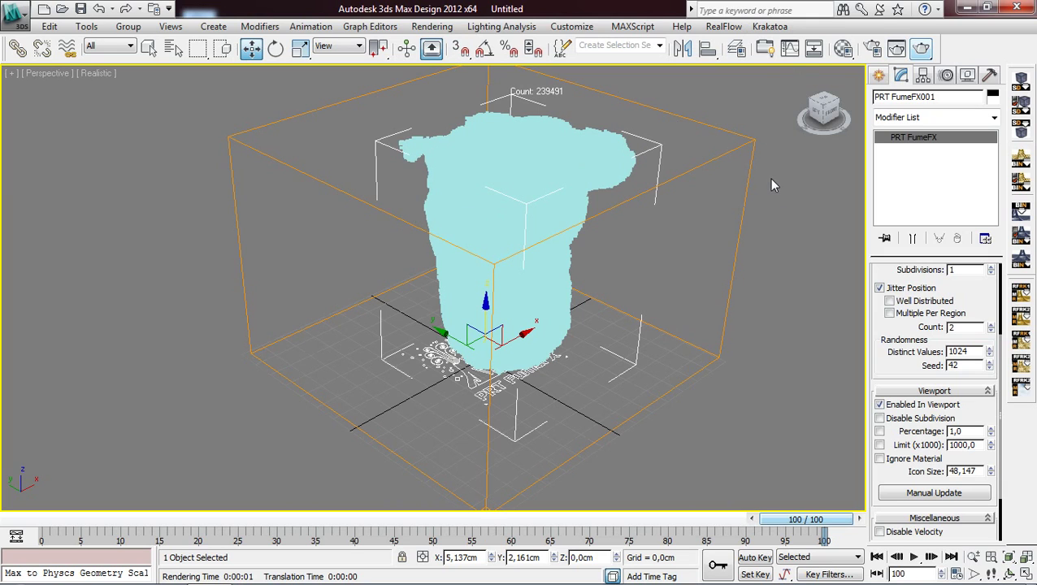
left_click(770, 27)
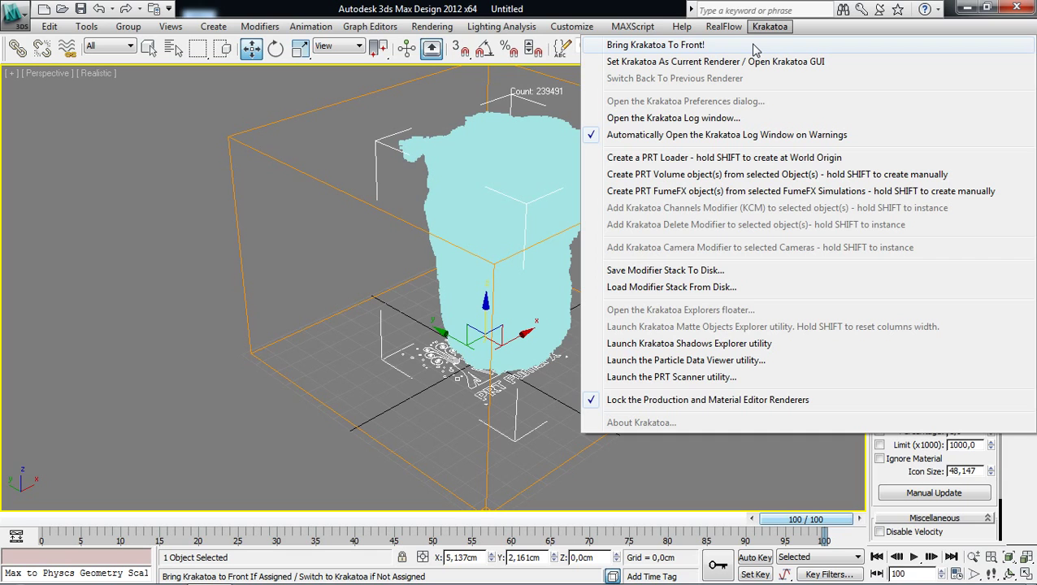
Make Krakatoa the renderer with its last known settings and render frame 100 from 239,491 particles
left_click(753, 47)
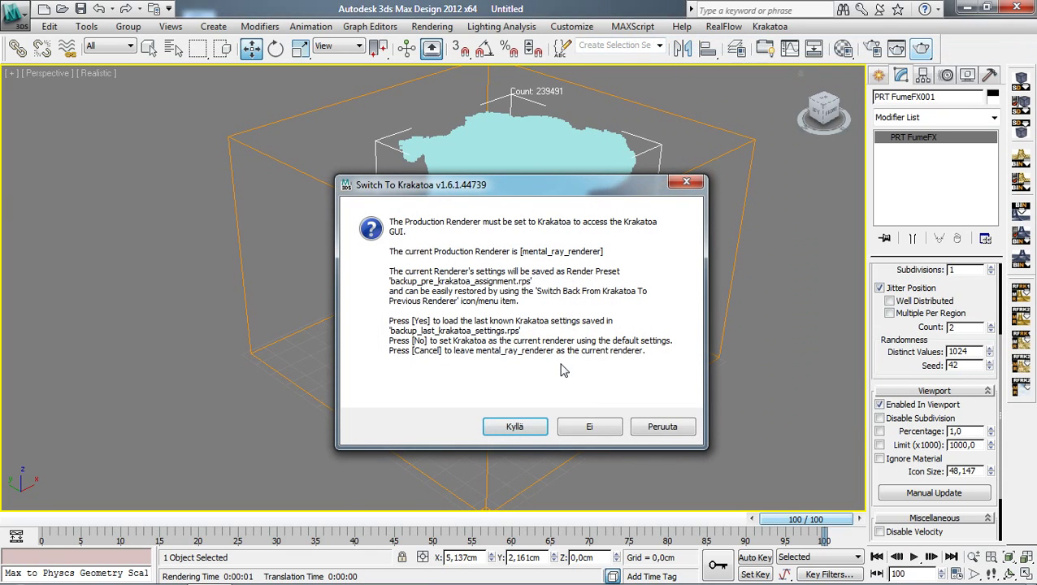
left_click(537, 428)
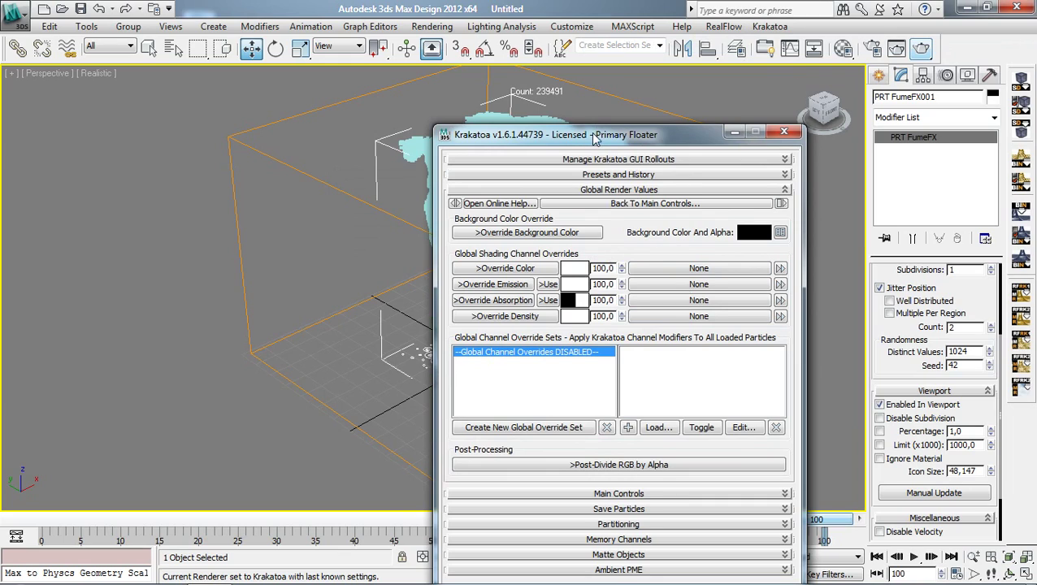
left_click_drag(593, 139, 159, 369)
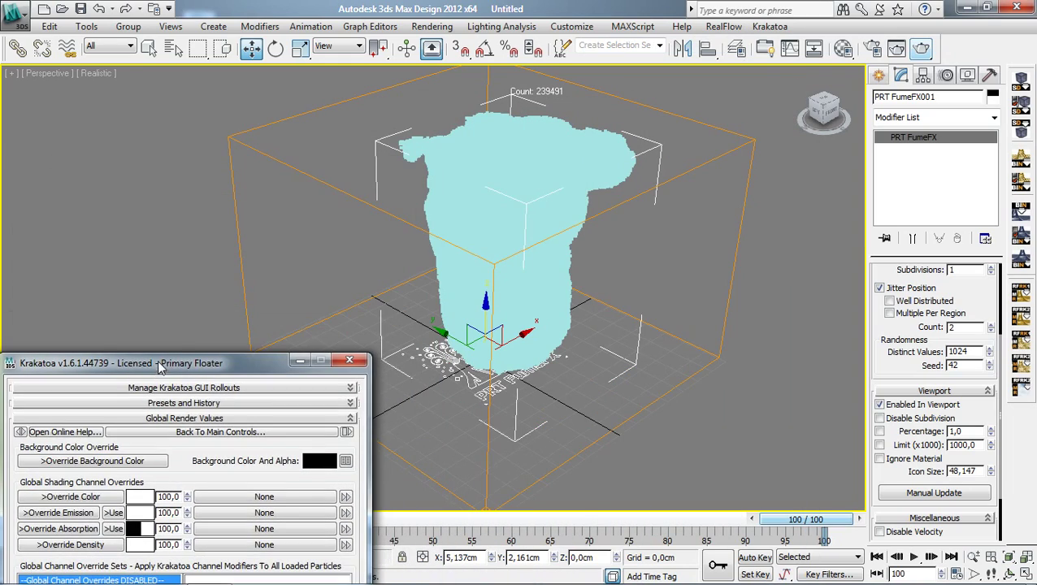
left_click(931, 49)
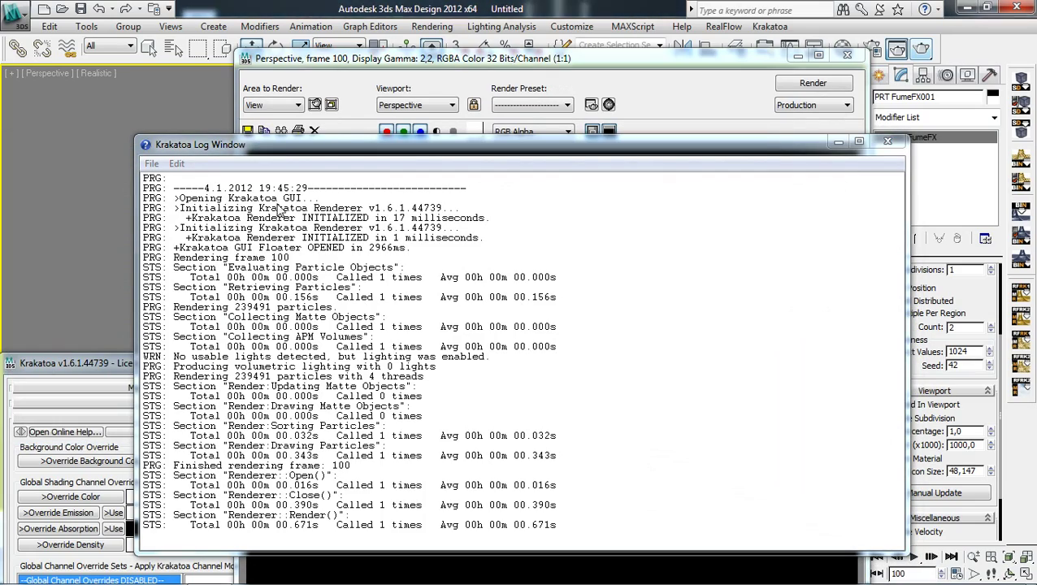
Review the Krakatoa log lines and set the log window's Logging Level to None
left_click_drag(317, 145, 335, 96)
left_click(311, 221)
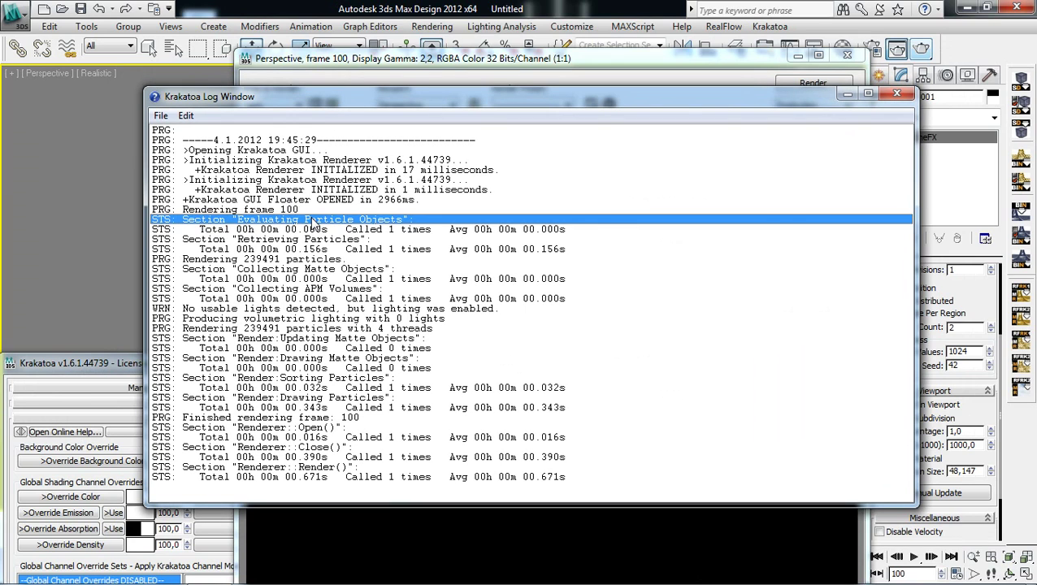
left_click(393, 269)
left_click(402, 329)
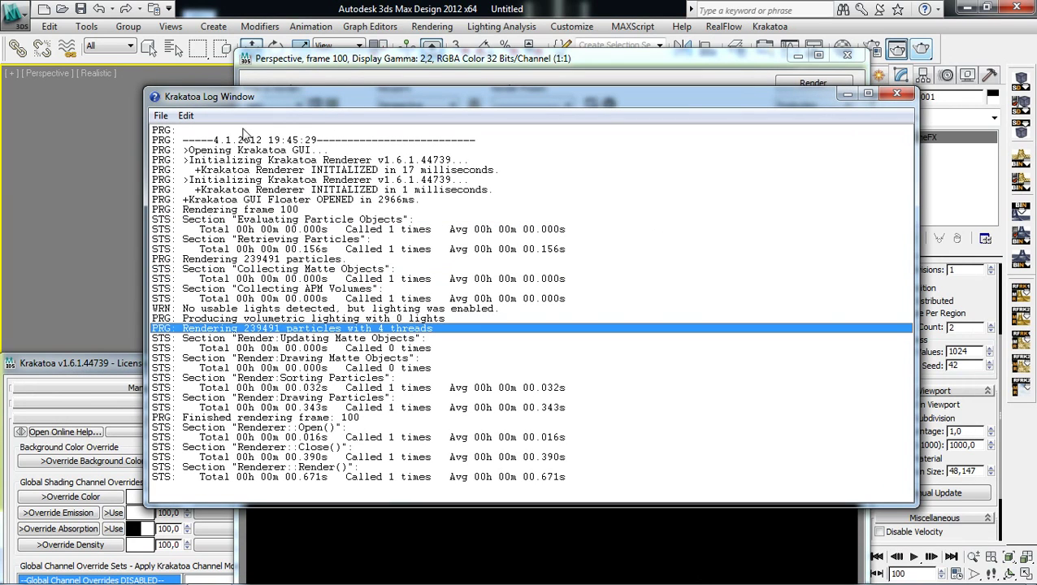
left_click(161, 116)
mouse_move(186, 118)
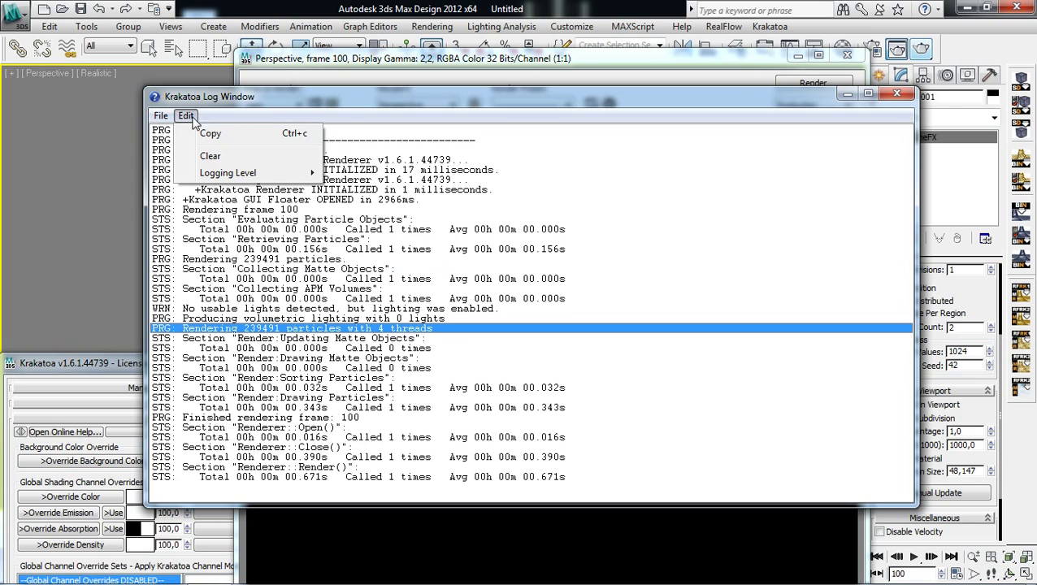
mouse_move(267, 175)
left_click(373, 174)
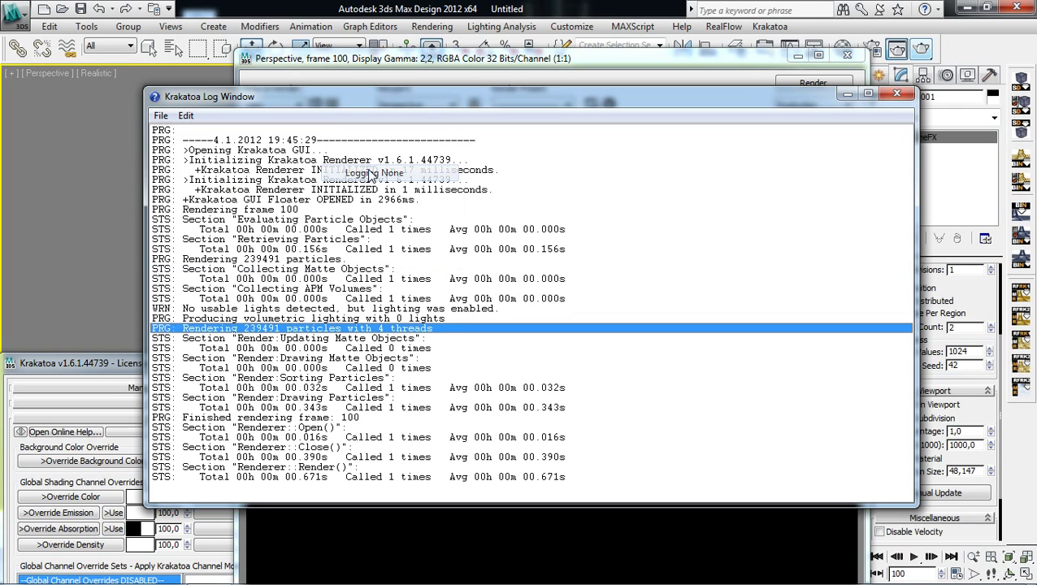
Close the Krakatoa log and the black frame-100 render window, then zoom out on the particles
left_click(893, 99)
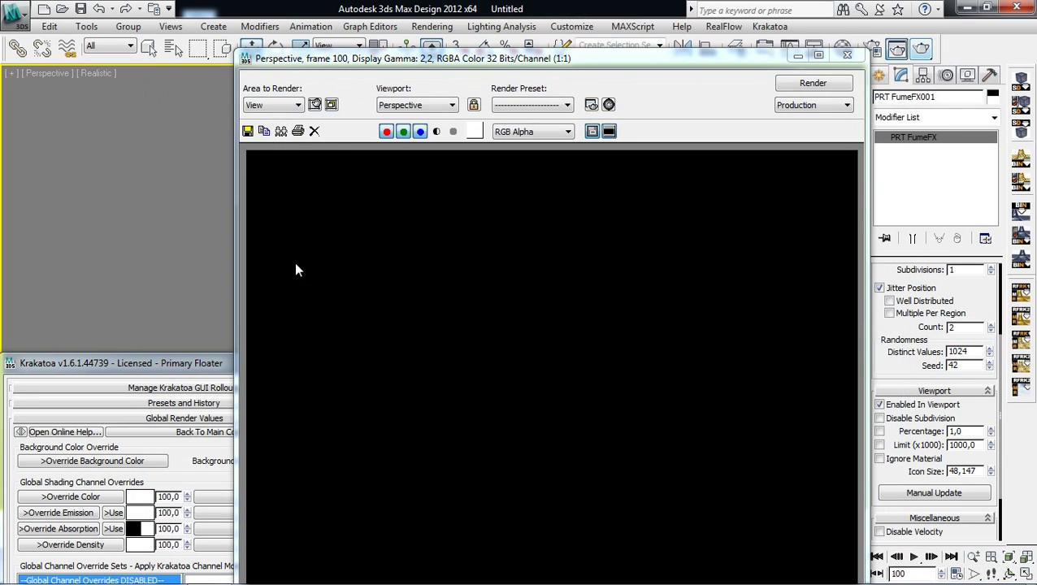
left_click_drag(535, 66, 536, 26)
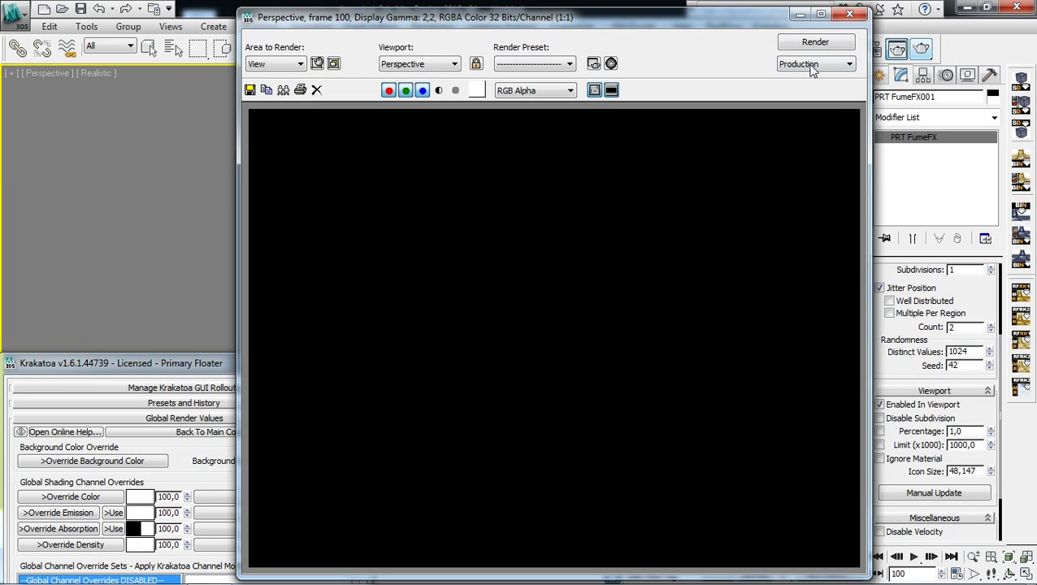
left_click(849, 15)
scroll(719, 353, "down", 3)
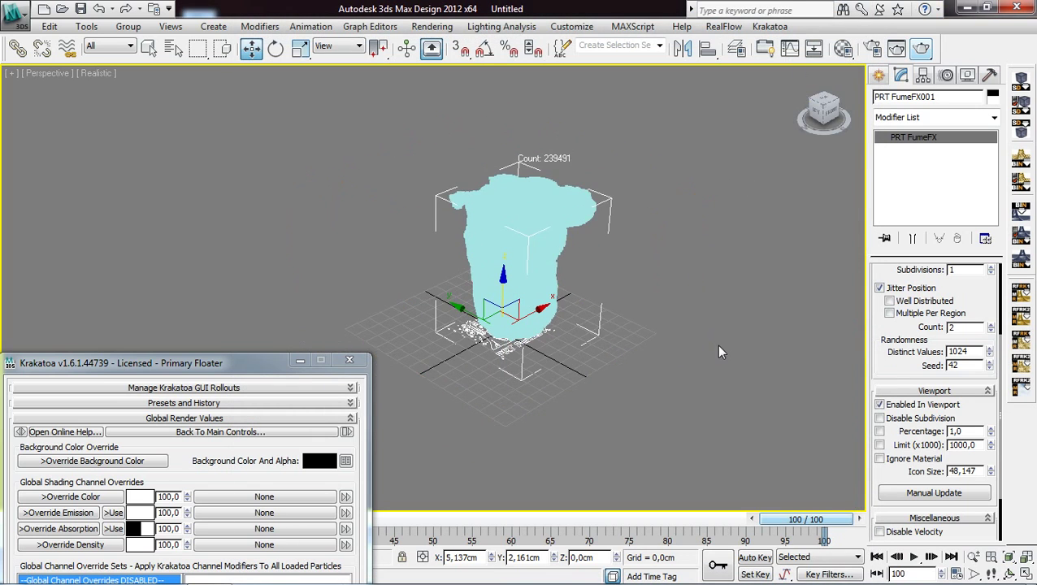
Place a standard Omni001 light beside the particle box and render frame 100 with Krakatoa
left_click(878, 75)
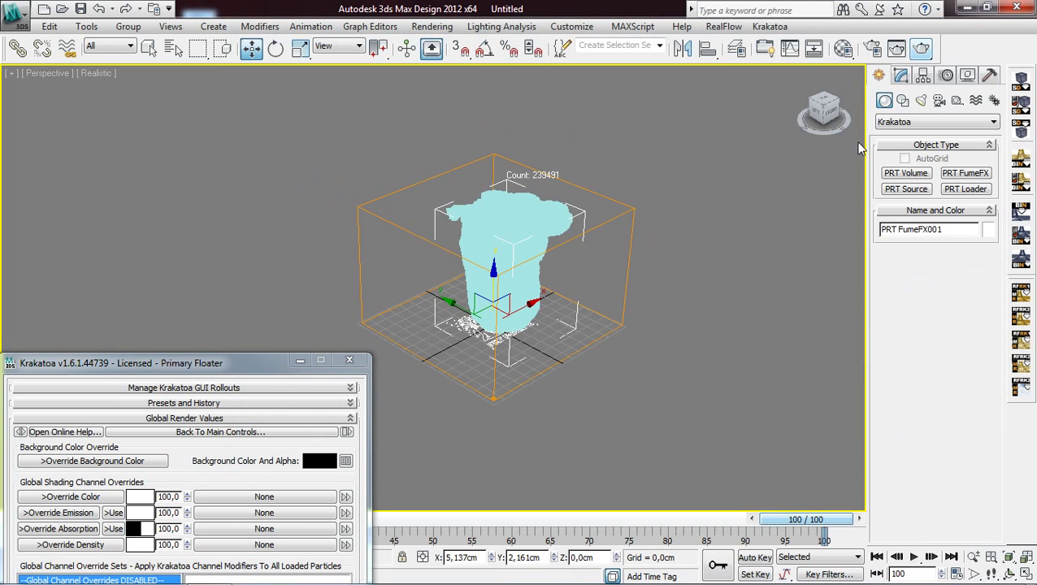
left_click(926, 100)
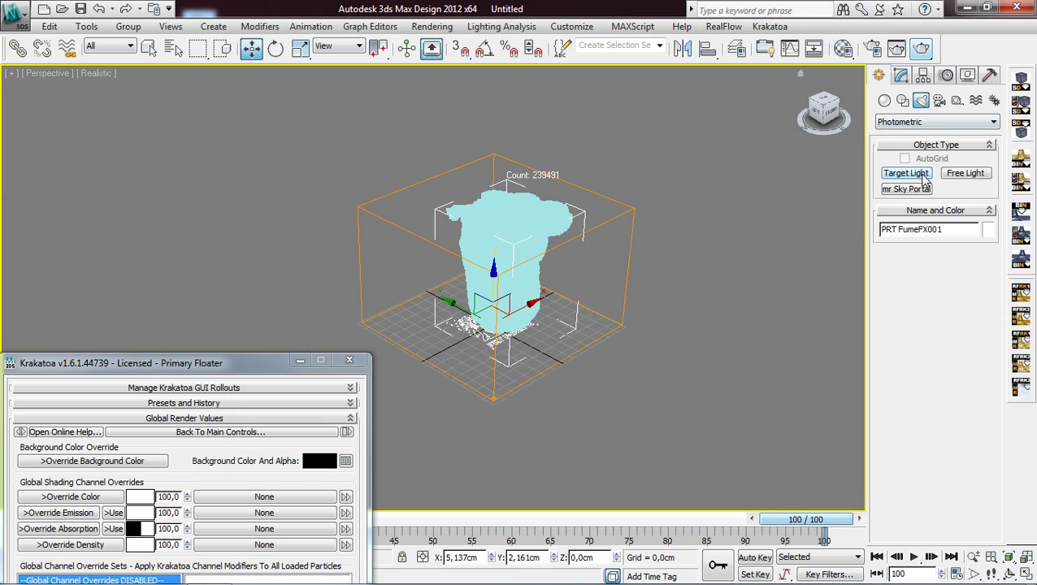
left_click(902, 122)
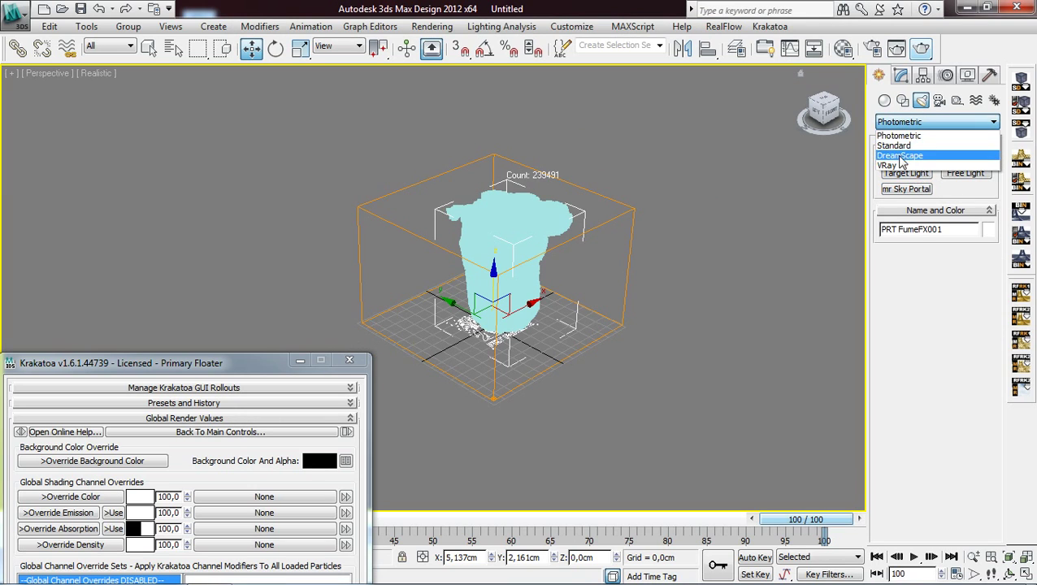
left_click(901, 155)
left_click(907, 205)
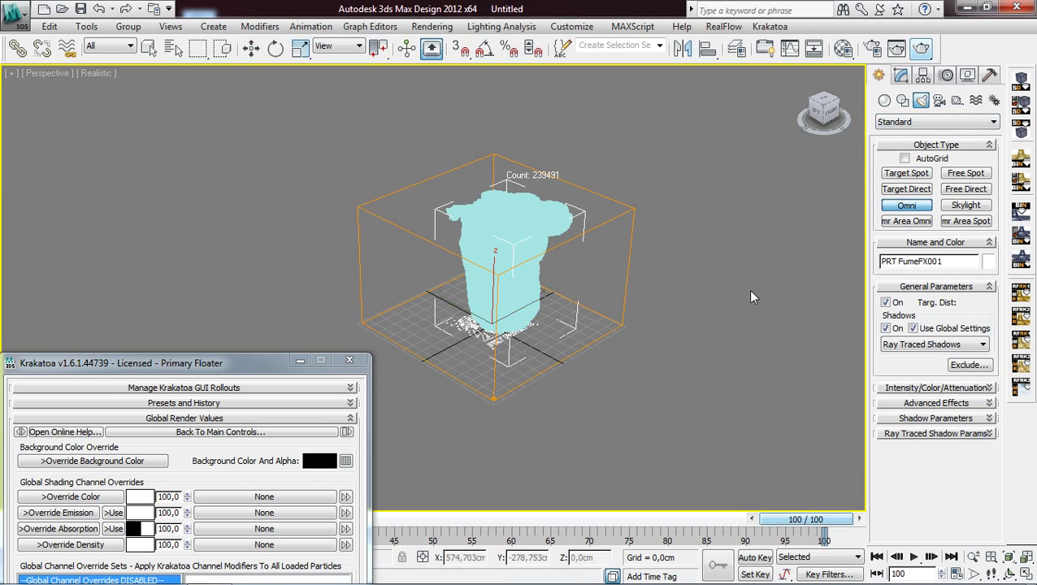
left_click(593, 390)
left_click_drag(593, 390, 551, 351)
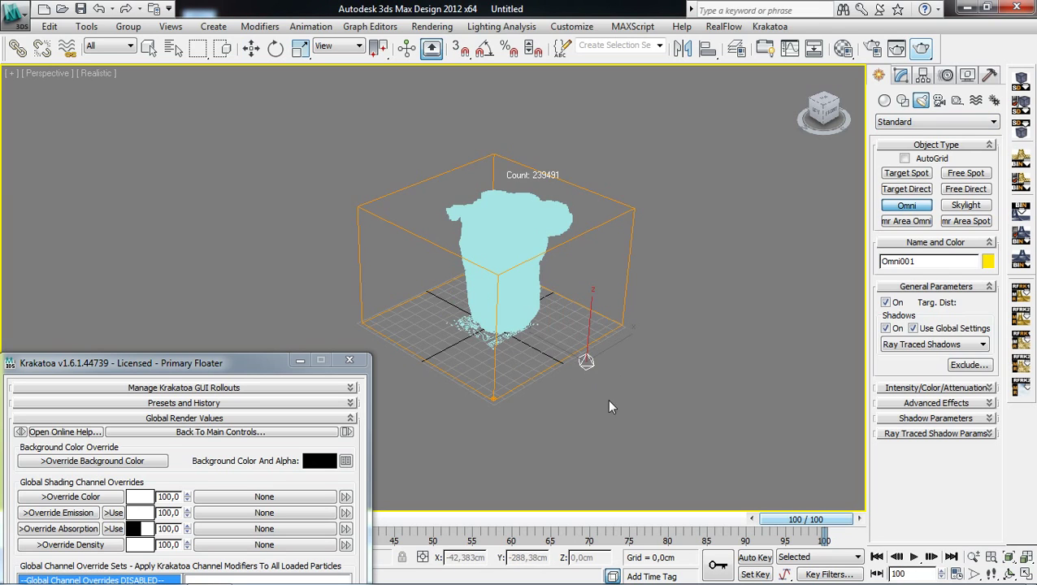
middle_click_drag(606, 398, 534, 376, "alt")
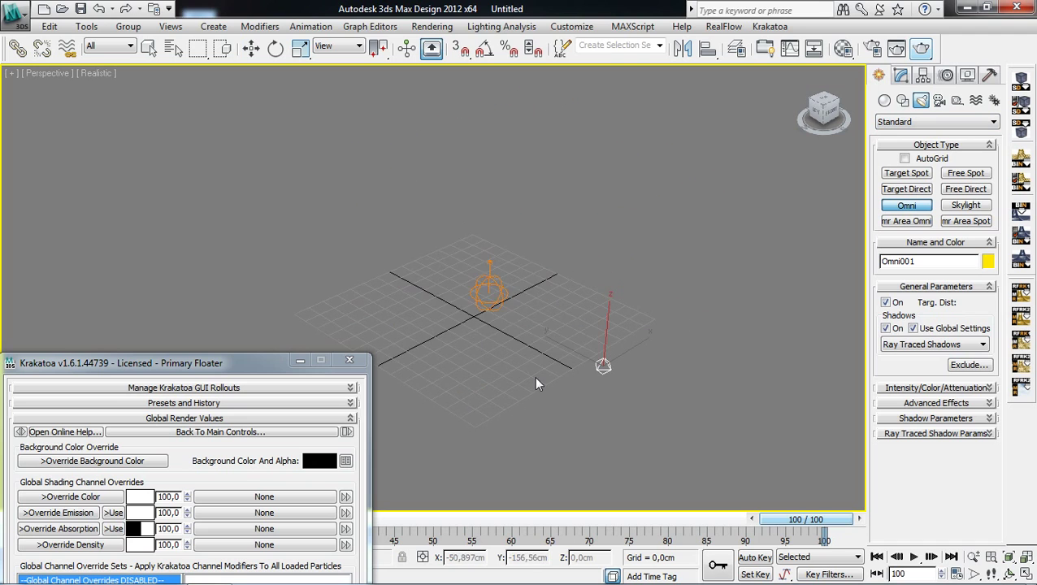
left_click(921, 48)
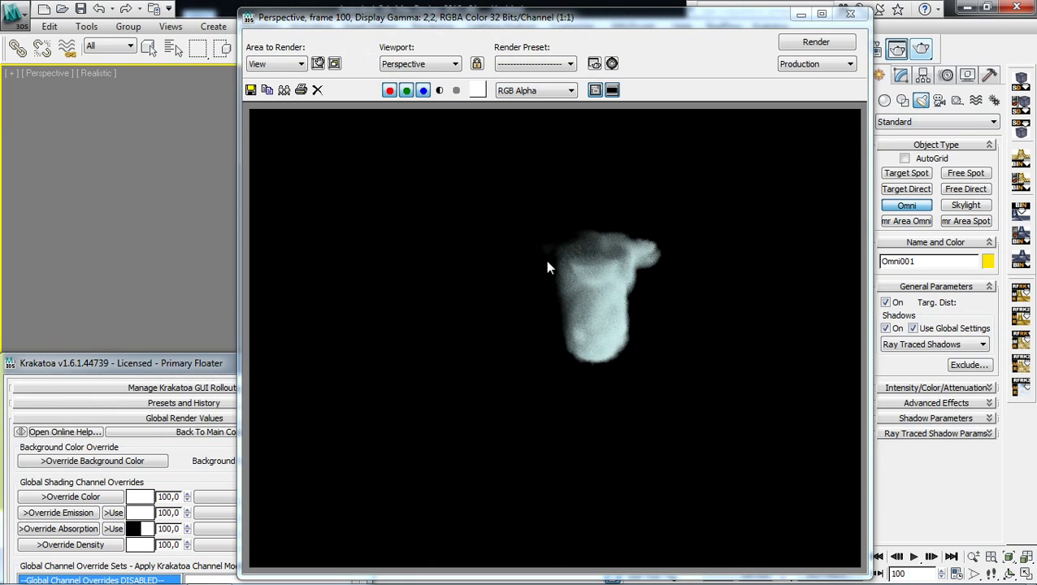
Add a second light, Omni002, on the grid and re-render the smoke with both lights
left_click(849, 14)
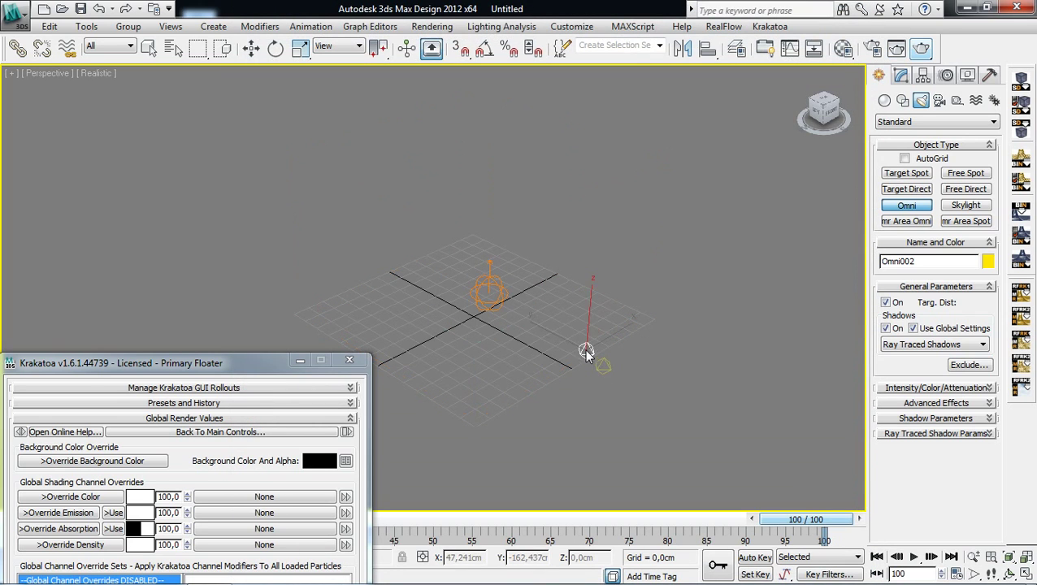
left_click(486, 296)
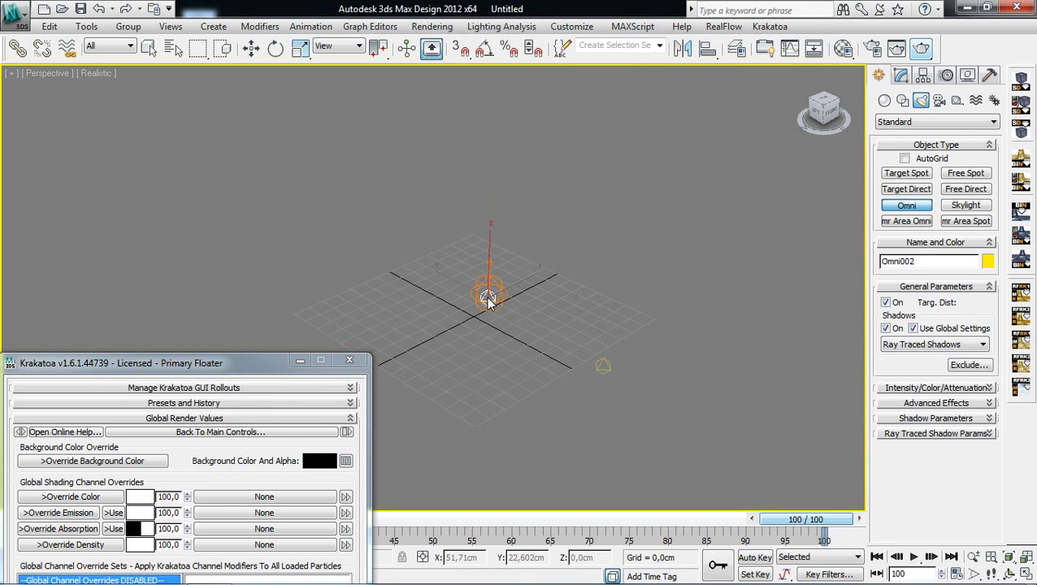
right_click(672, 379)
left_click(602, 365)
left_click(597, 360)
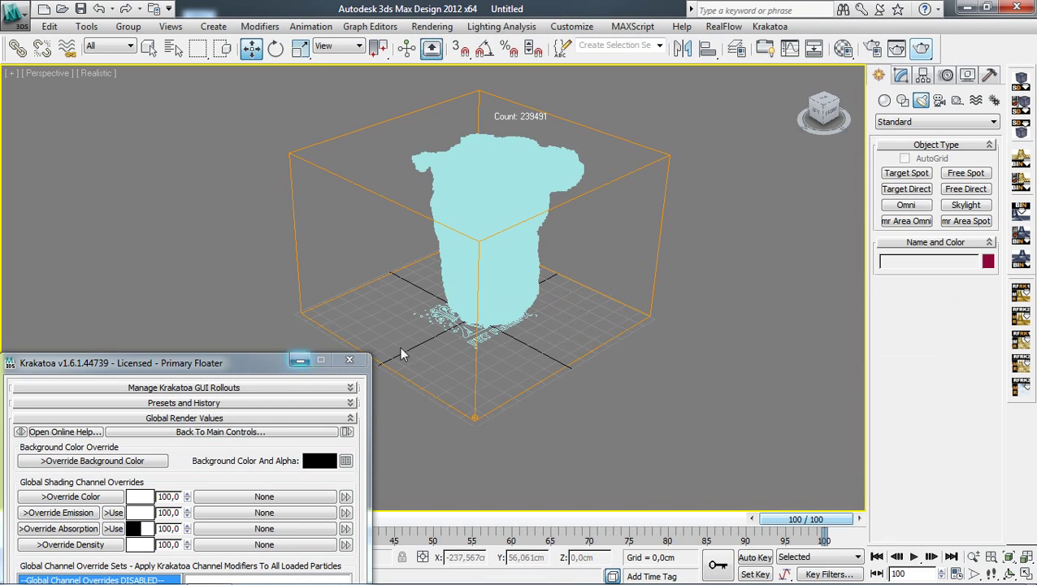
left_click(923, 50)
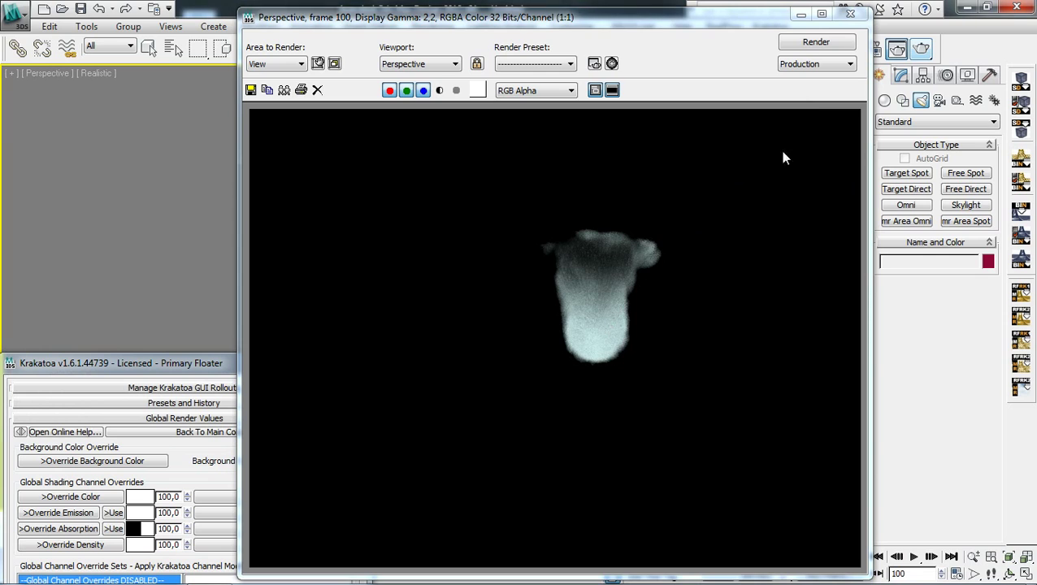
mouse_move(686, 580)
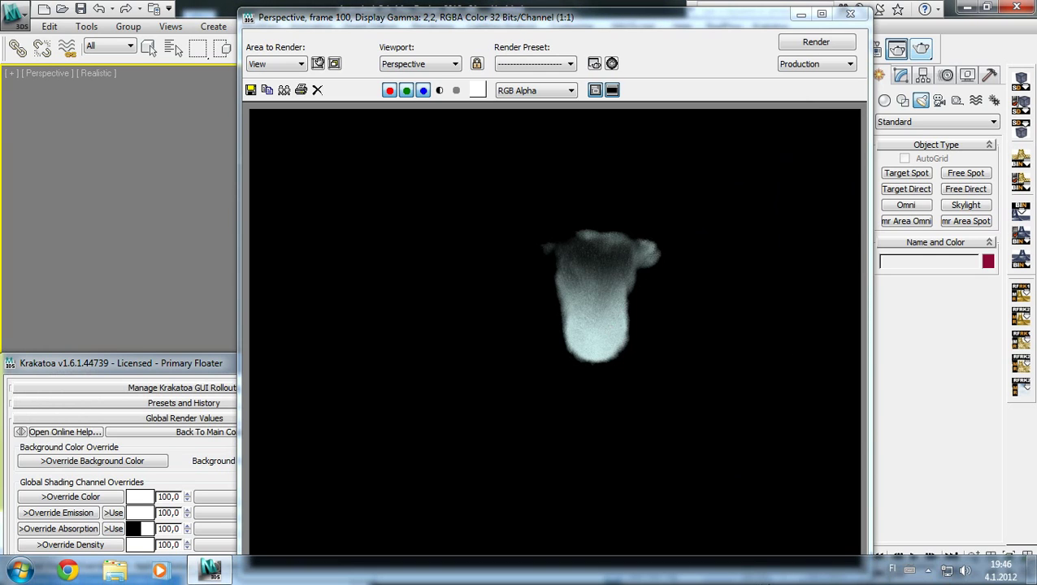
right_click(931, 572)
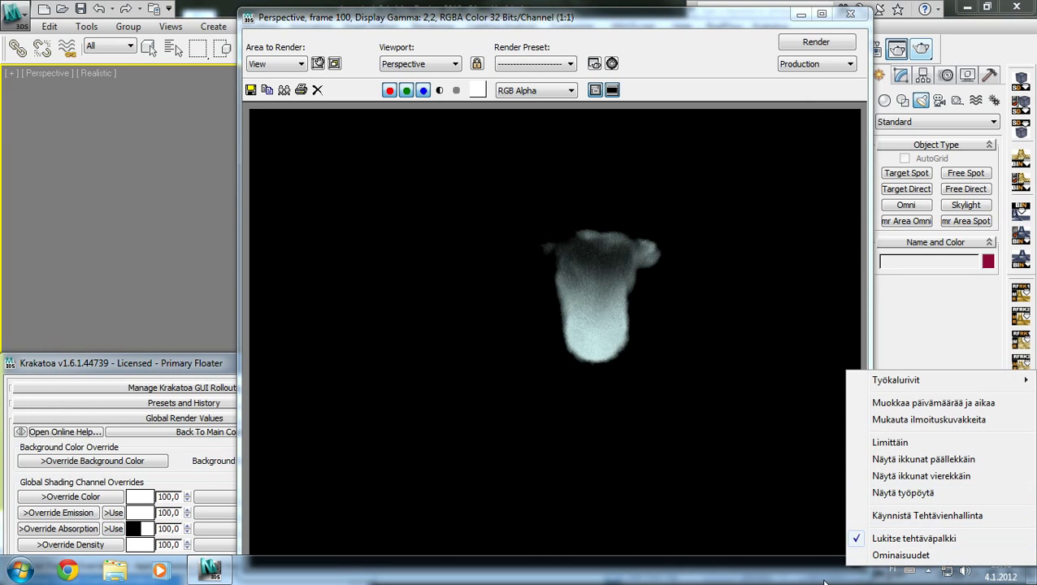
left_click(927, 572)
left_click(927, 572)
right_click(927, 491)
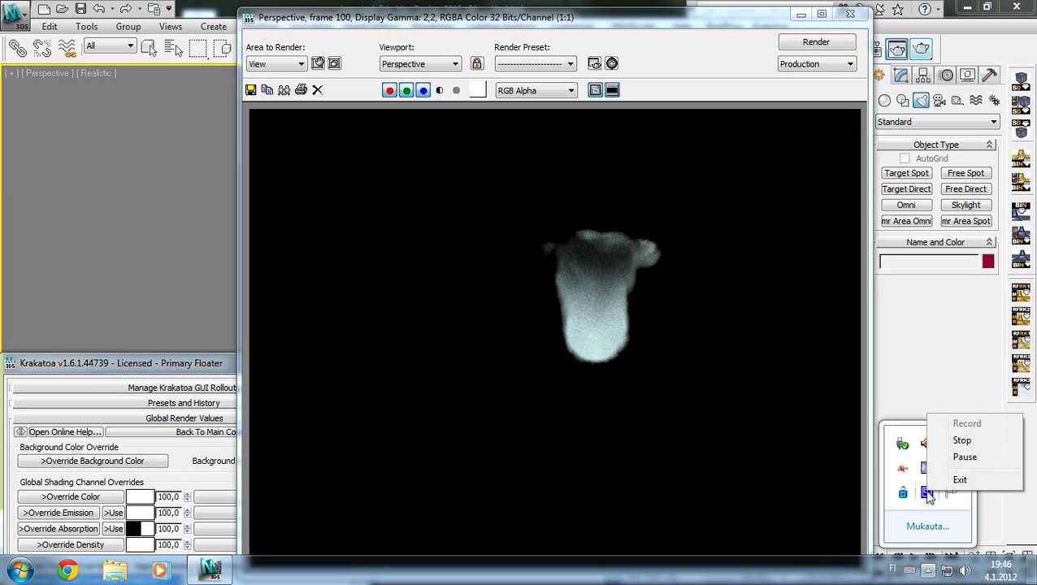
left_click(966, 457)
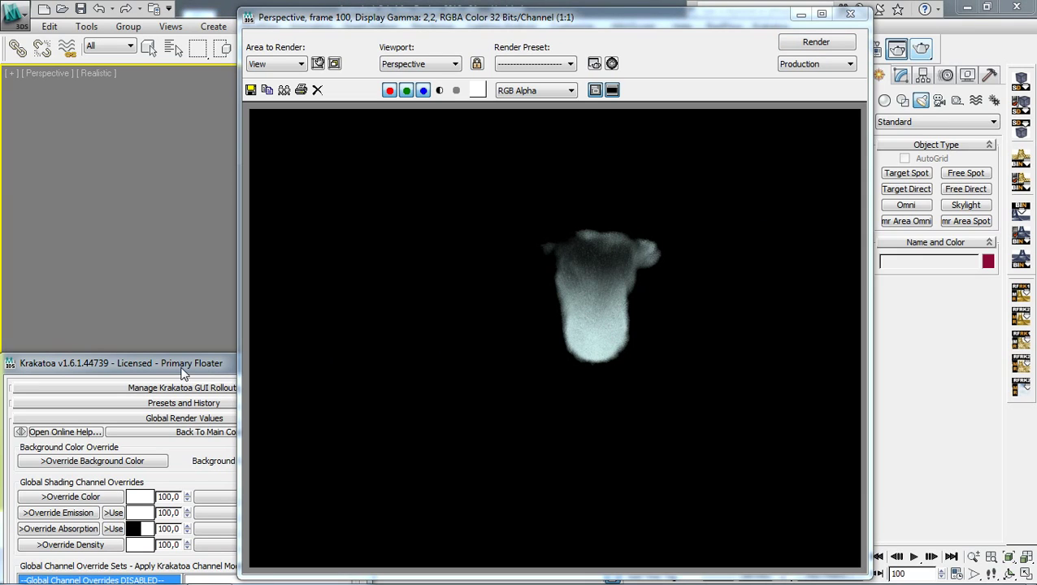
Move the Krakatoa floater to the top and expand Main Controls to show the global overrides
left_click_drag(183, 370, 306, 138)
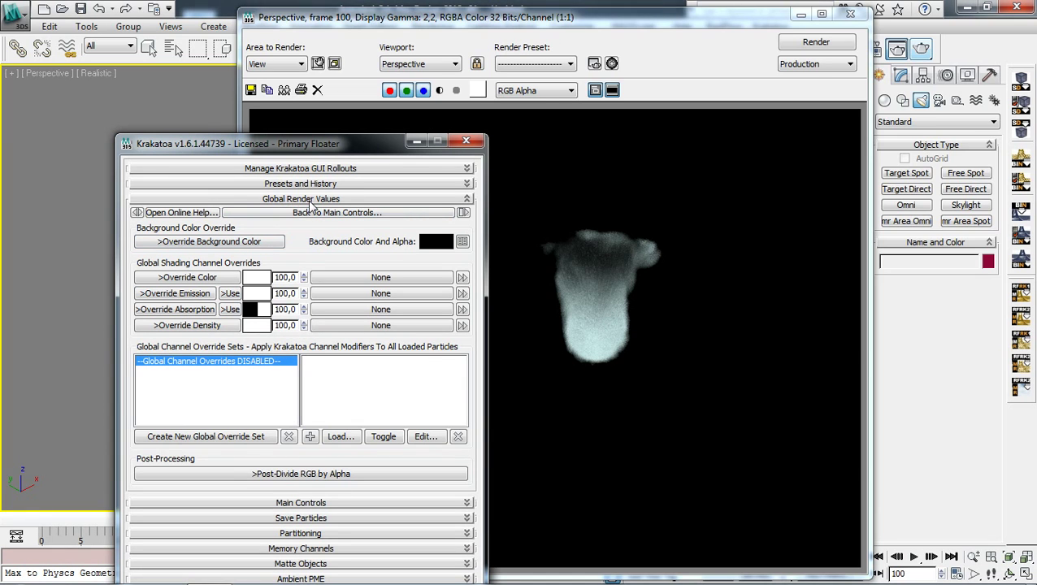
left_click_drag(329, 149, 346, 46)
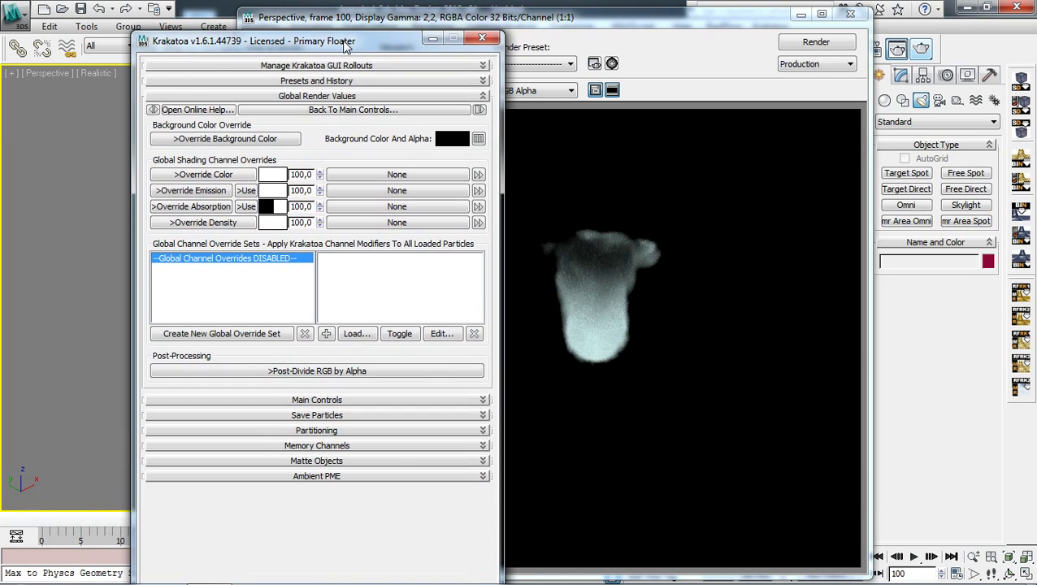
left_click(348, 400)
scroll(355, 374, "down", 3)
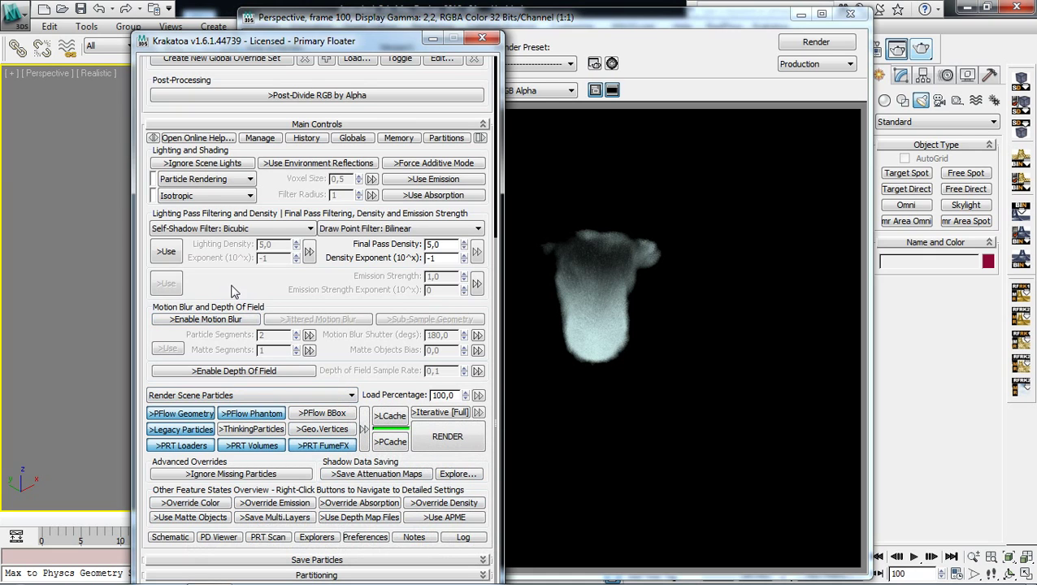
scroll(252, 294, "up", 5)
scroll(257, 294, "up", 1)
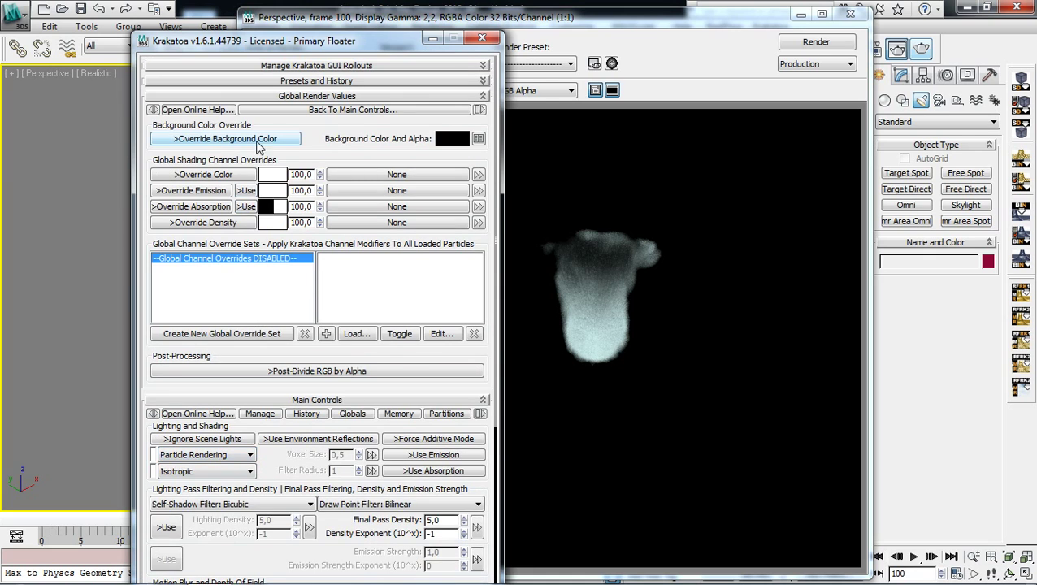
Turn on Krakatoa's Override Emission (>Use) and re-render the frame
left_click(247, 191)
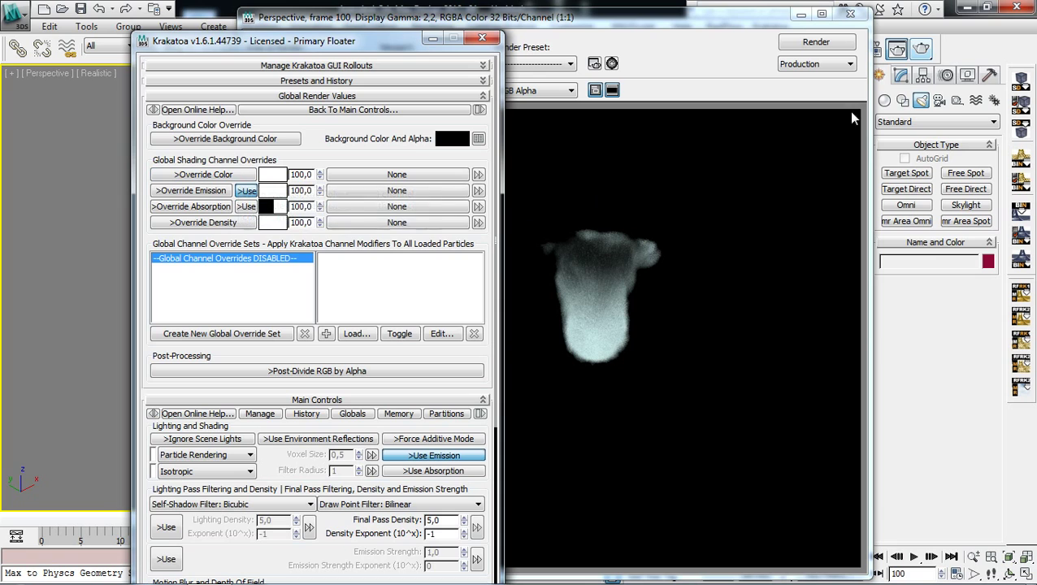
left_click(922, 49)
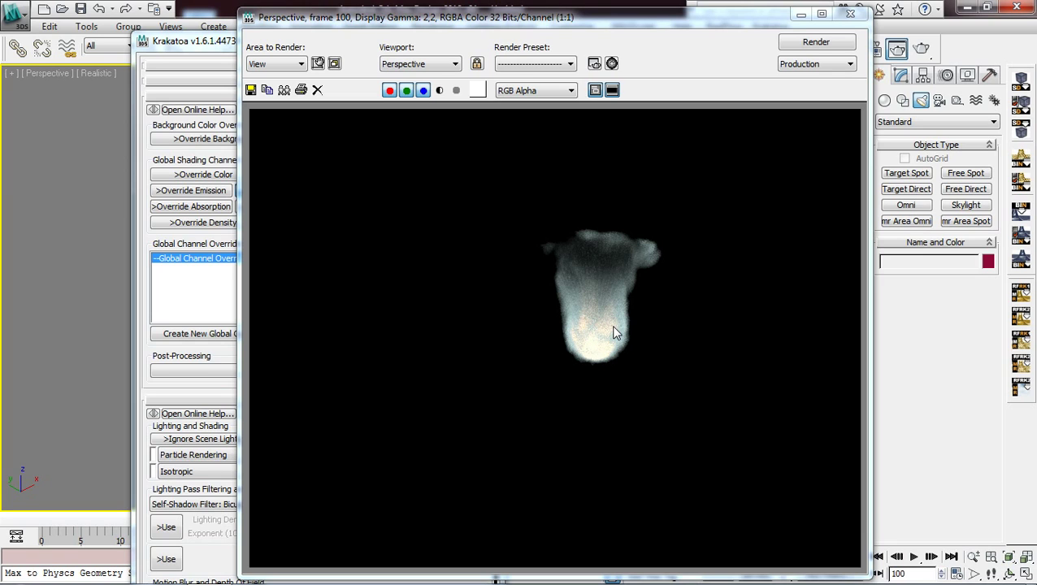
left_click(199, 42)
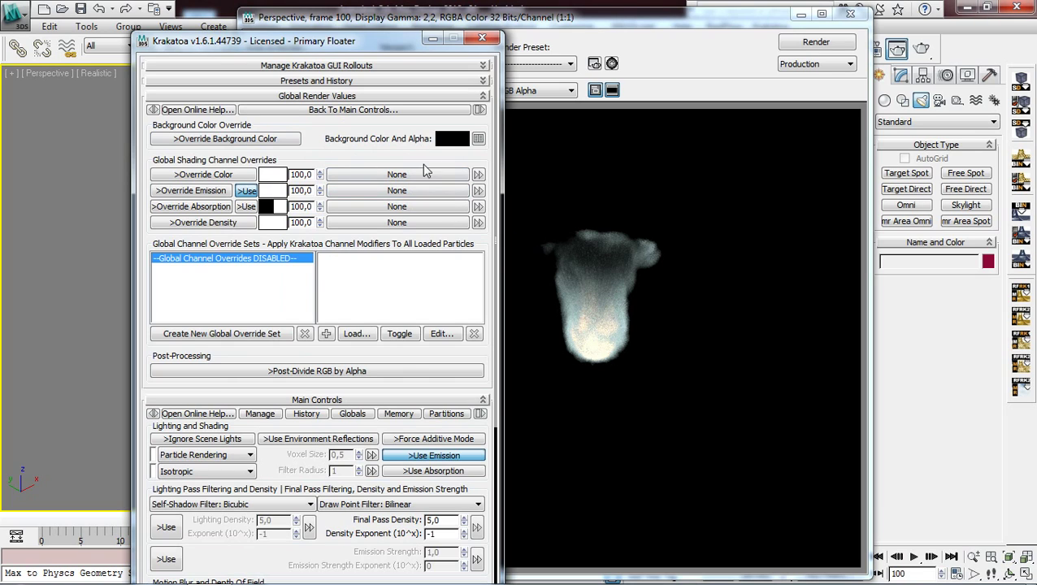
Set the Override Color to grey RGB 89,89,89 and re-render the smoke
left_click(279, 176)
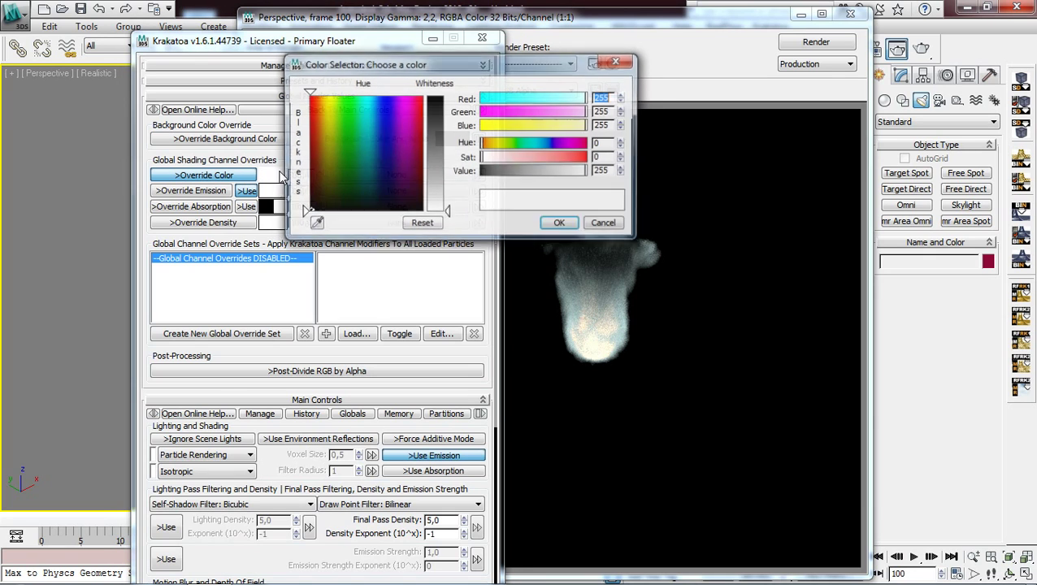
left_click(440, 138)
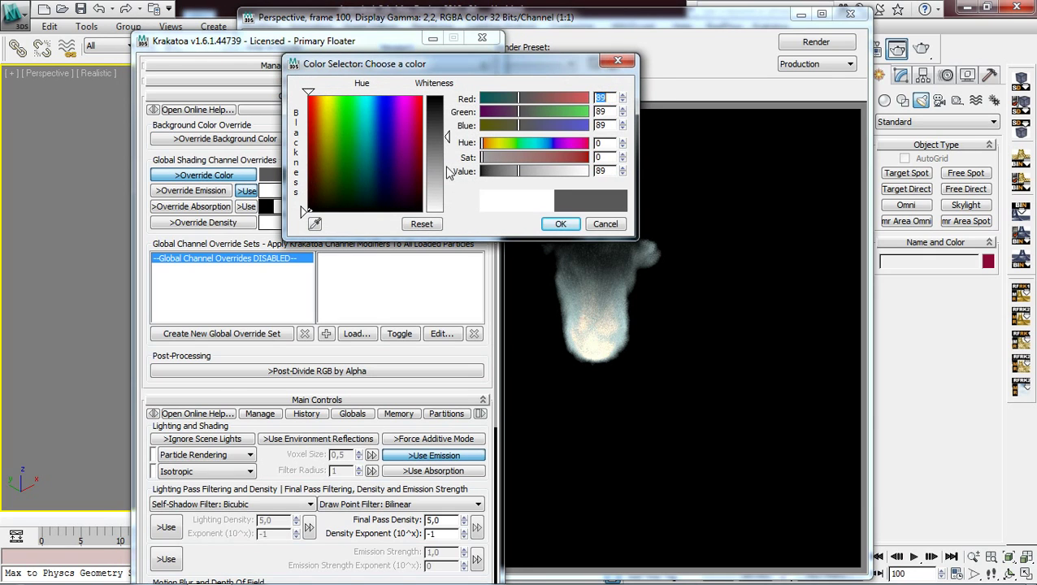
left_click(560, 226)
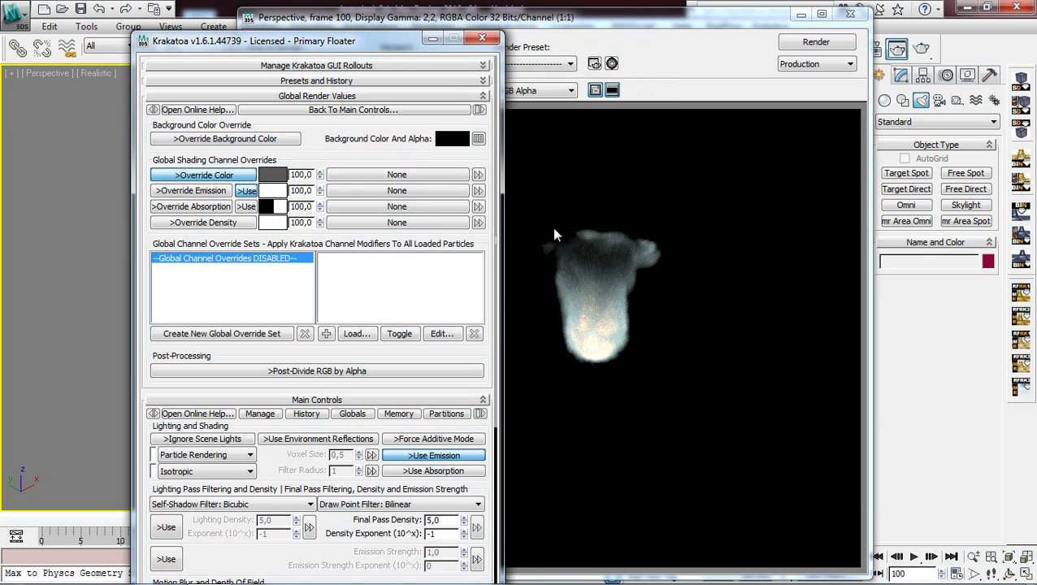
left_click(837, 42)
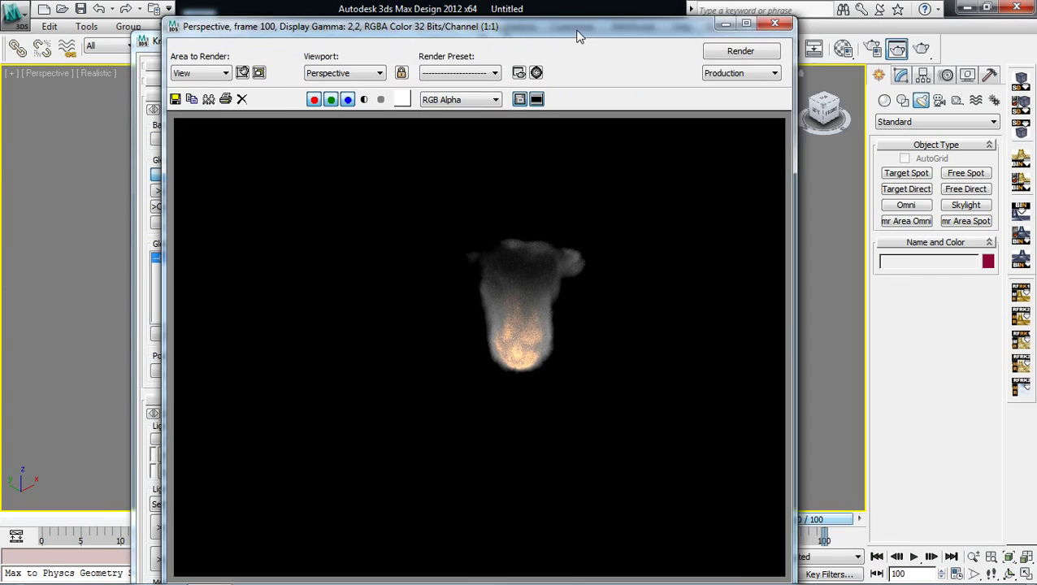
Orbit the Perspective view to a new angle and re-render the glowing fire with Krakatoa
left_click_drag(695, 26, 405, 21)
middle_click_drag(654, 331, 731, 317, "alt")
left_click(922, 48)
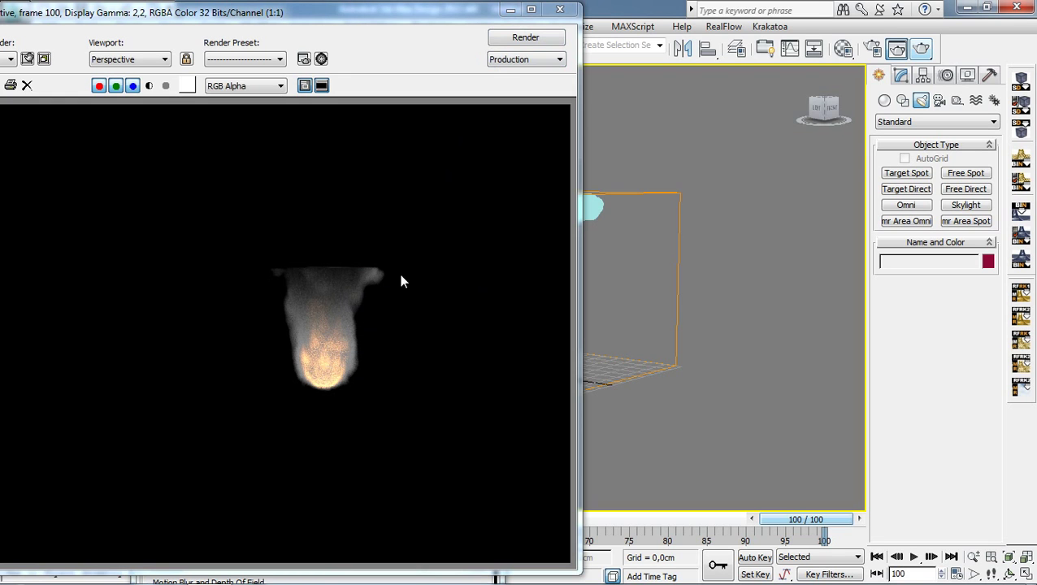
left_click_drag(414, 16, 443, 461)
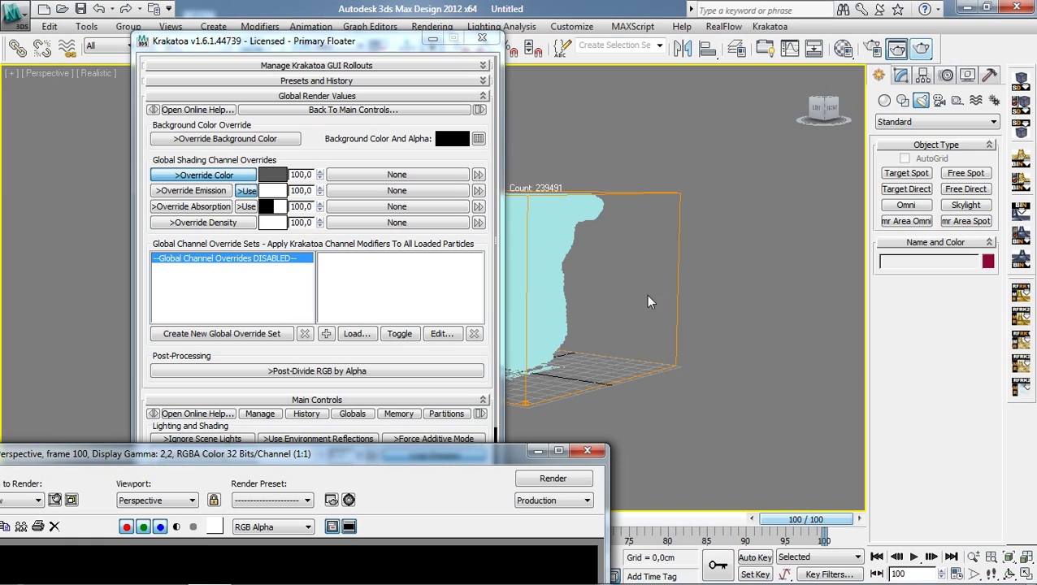
Set PRT FumeFX001's Subdivisions to 2, raising the particle count to 808,592
left_click(540, 375)
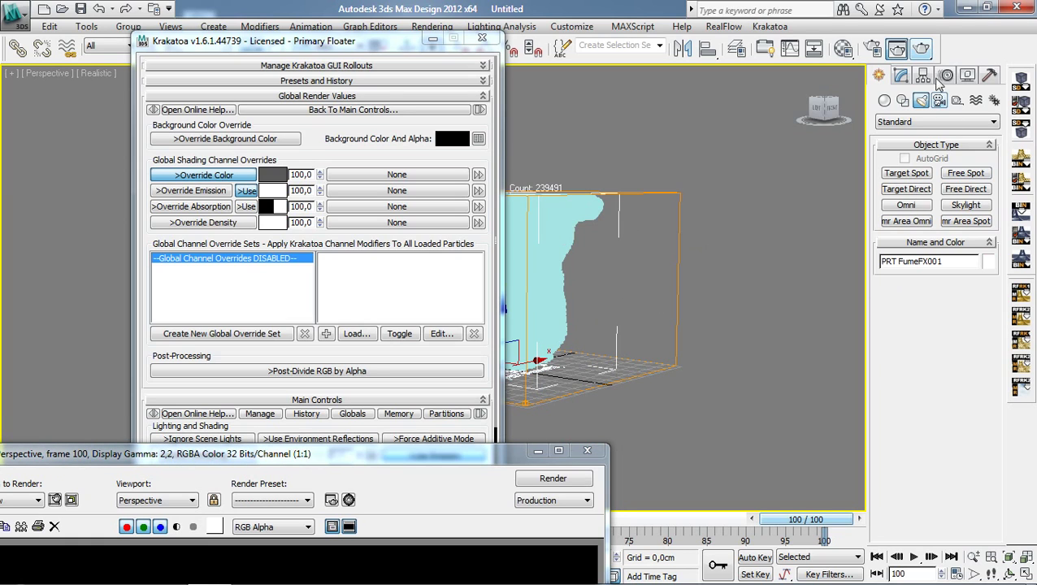
left_click(900, 75)
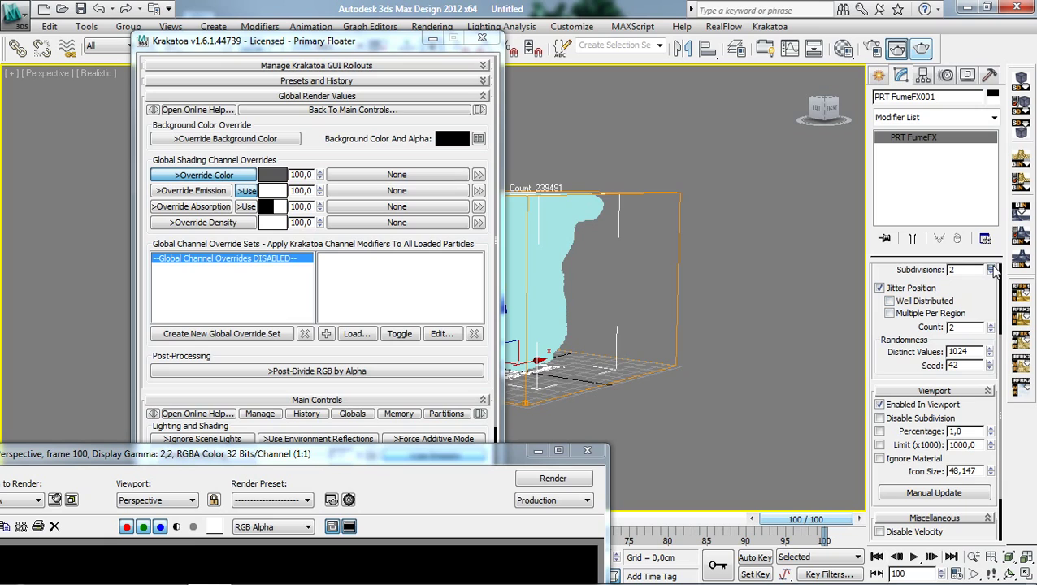
left_click(992, 269)
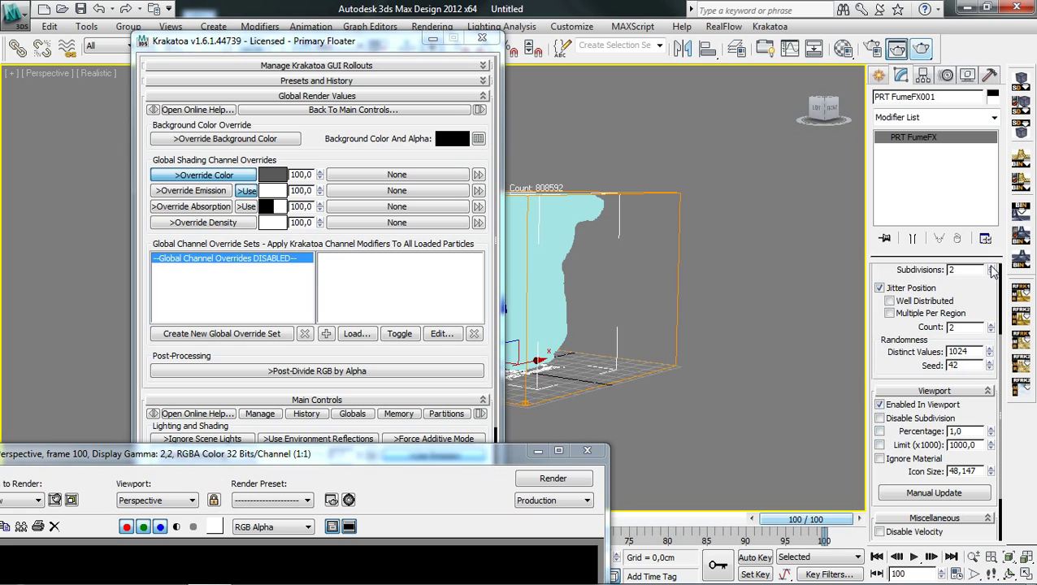
Render the 808,592-particle fire, review the orange core, then orbit around the cloud
left_click(563, 479)
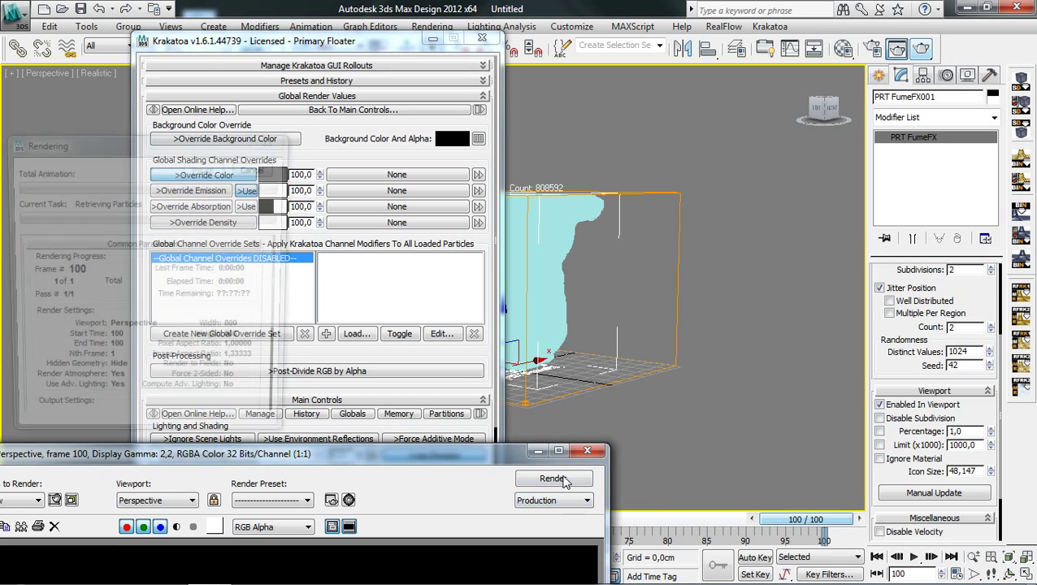
left_click_drag(446, 457, 821, 11)
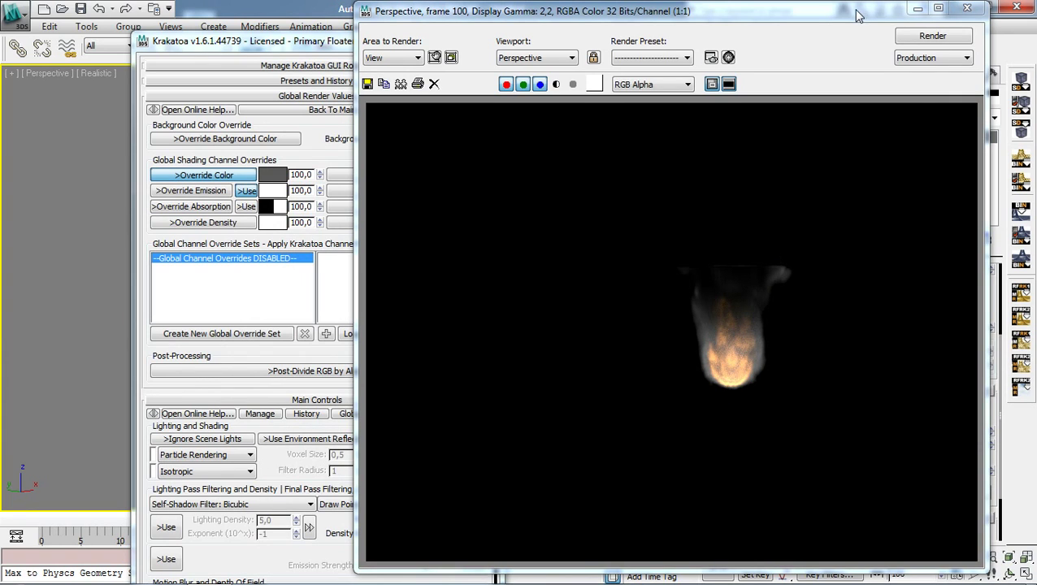
left_click_drag(857, 16, 363, 433)
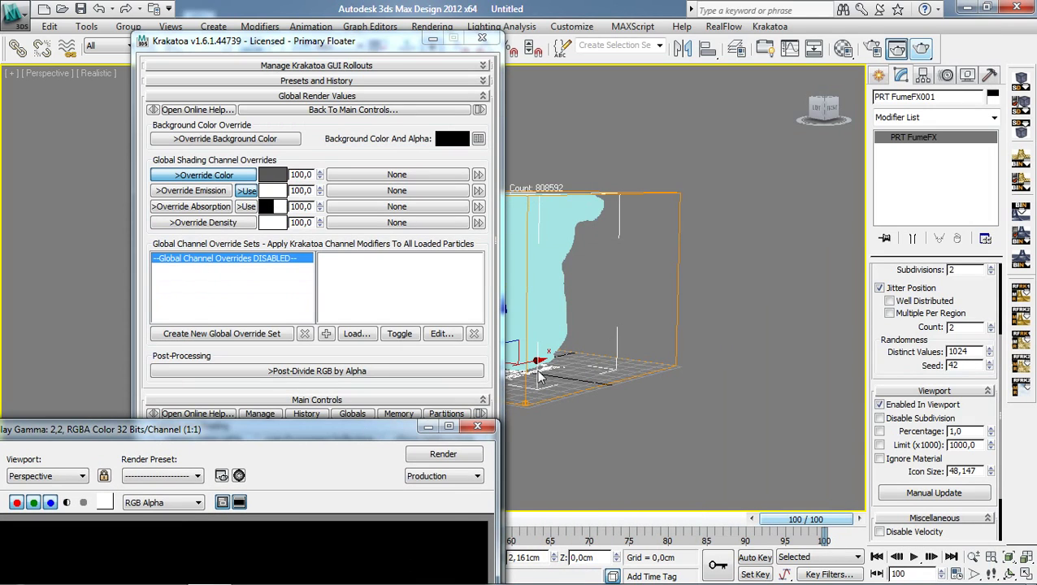
middle_click_drag(539, 373, 677, 398, "alt")
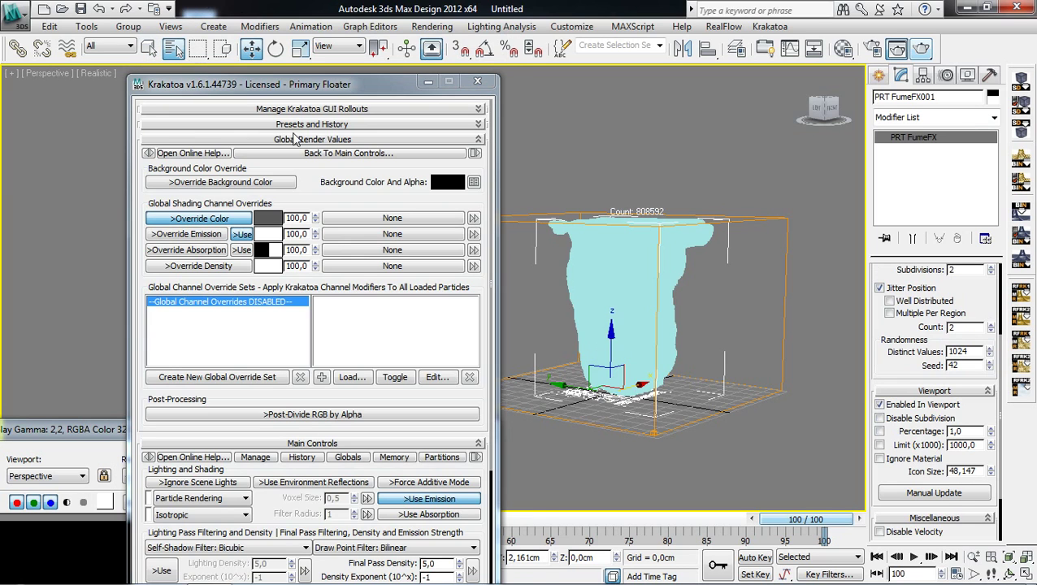
Select Omni002, raise it to about 308 cm on Z above the smoke, and render frame 100
key("h")
double_click(207, 233)
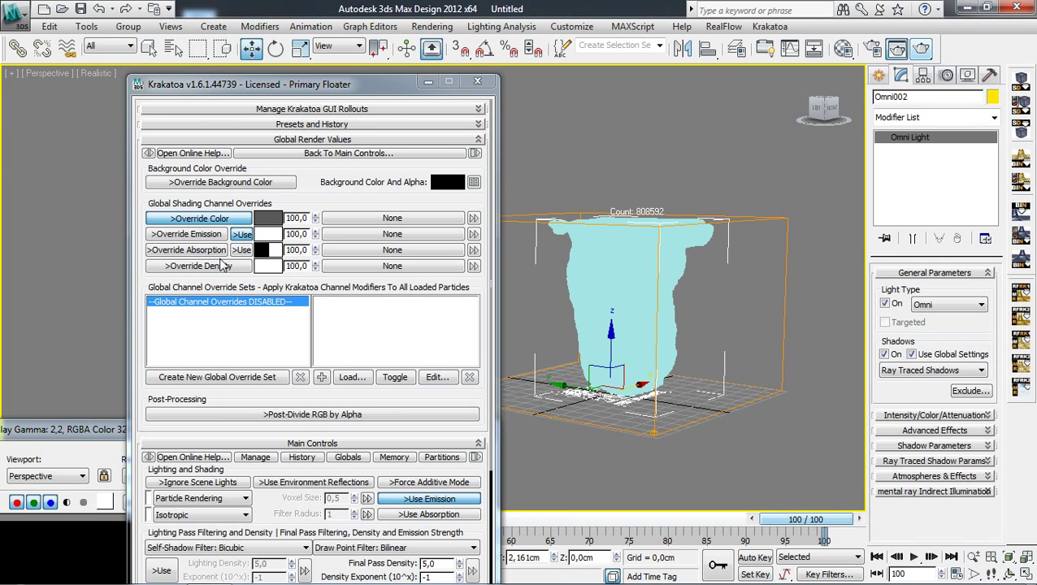
left_click_drag(558, 384, 679, 423)
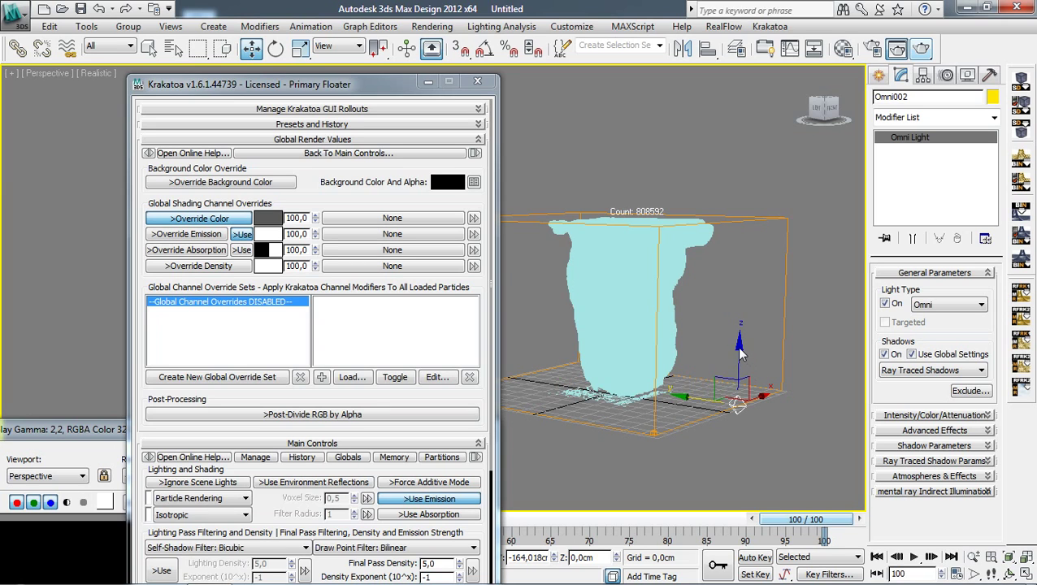
left_click_drag(739, 345, 766, 113)
key("shift+q")
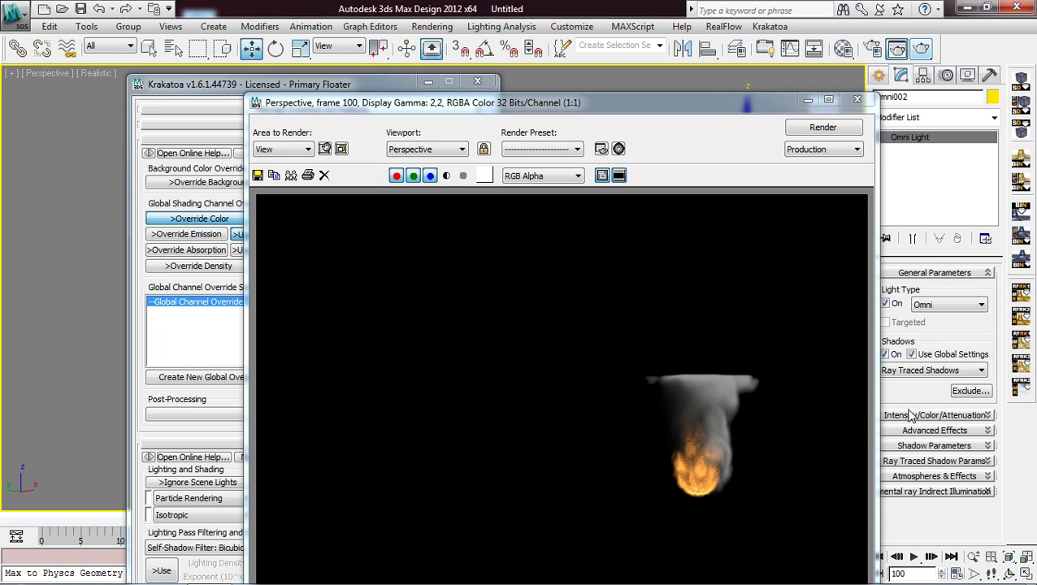
left_click_drag(697, 108, 524, 65)
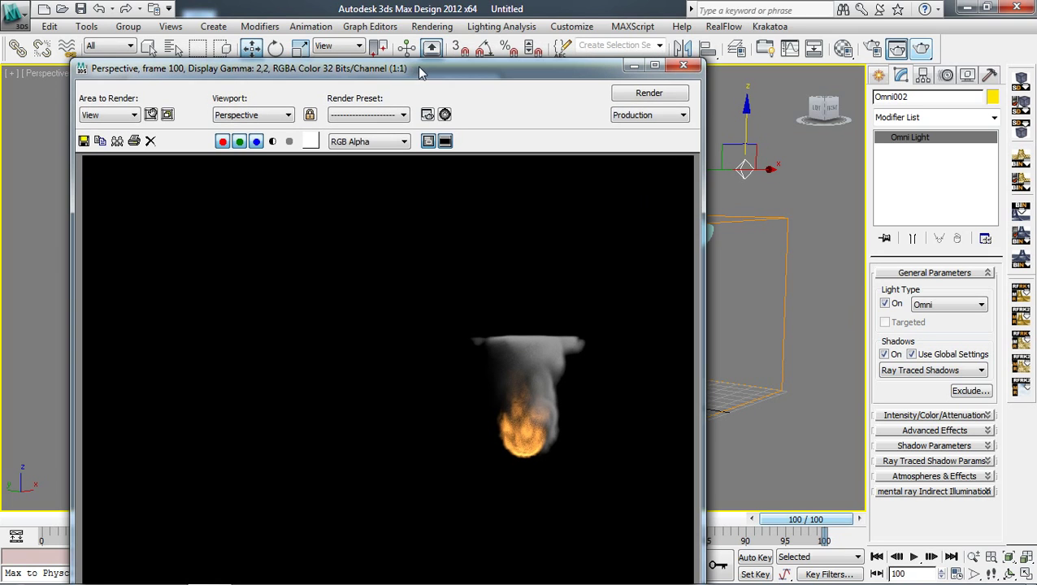
Select PRT FumeFX001 and enable the viewport Percentage display of its particles
left_click_drag(416, 66, 268, 74)
left_click(631, 287)
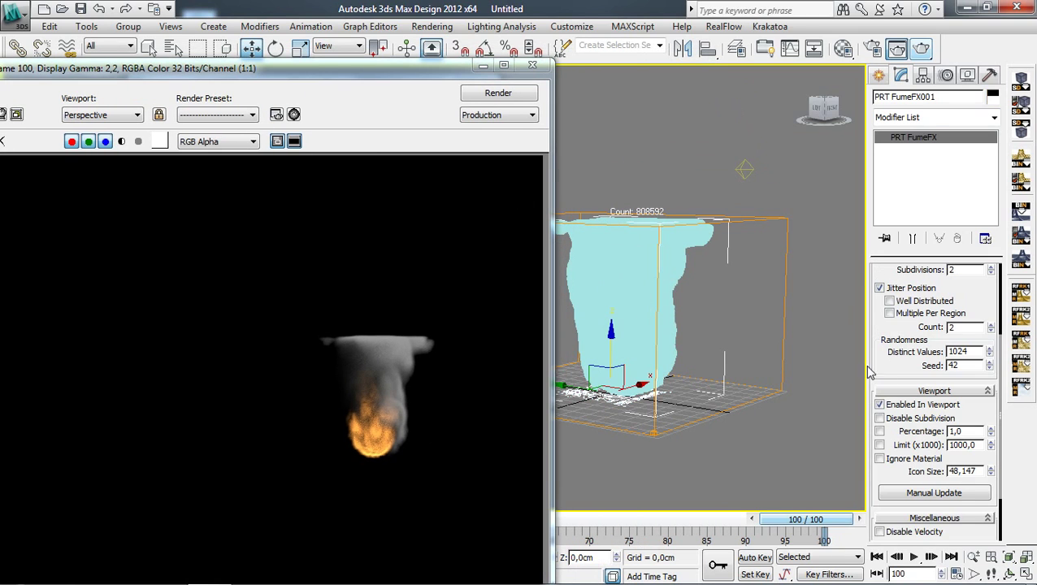
scroll(966, 341, "up", 2)
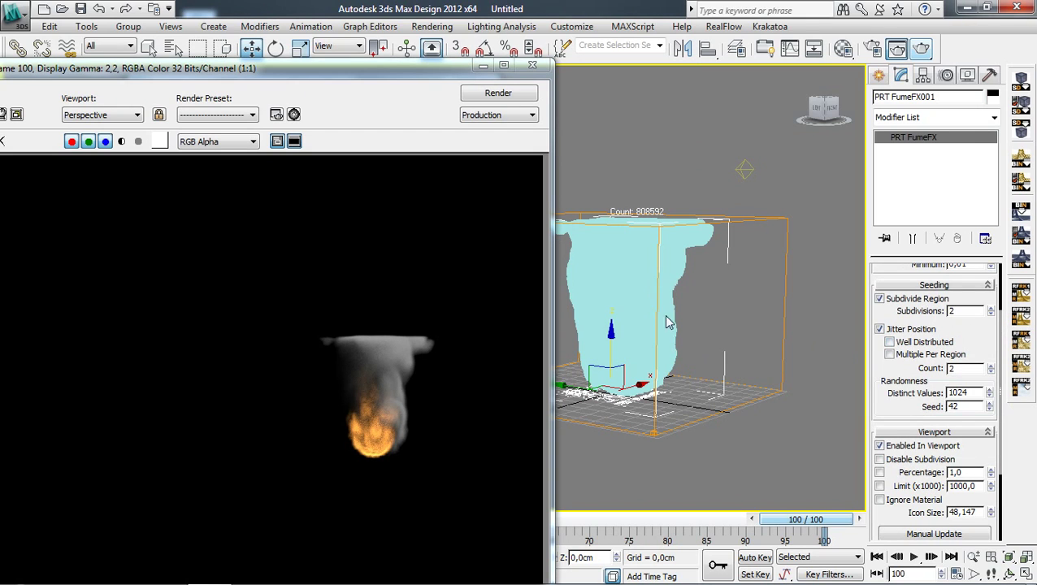
middle_click_drag(760, 420, 707, 394)
left_click(684, 284)
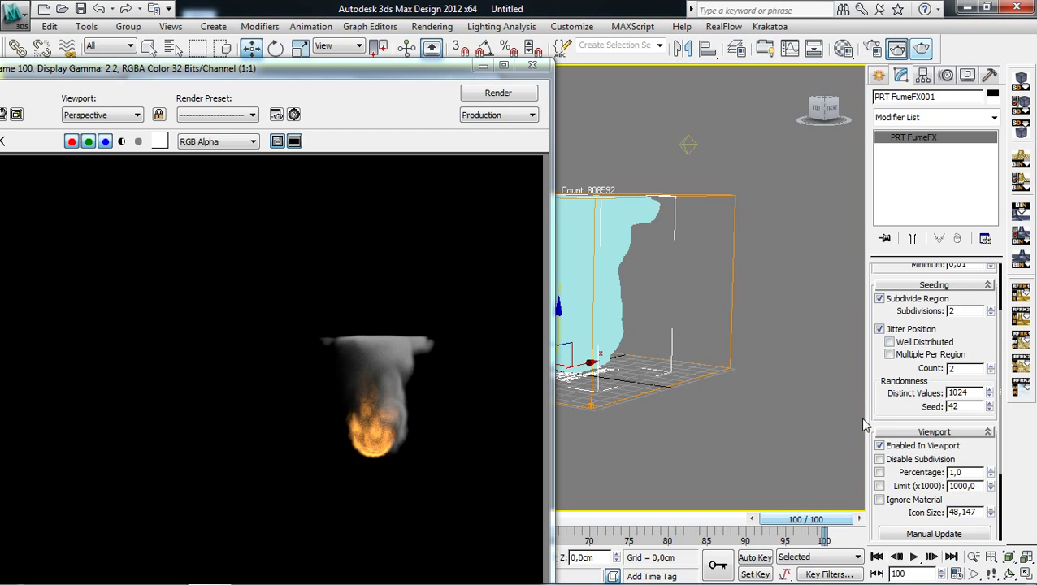
left_click(879, 473)
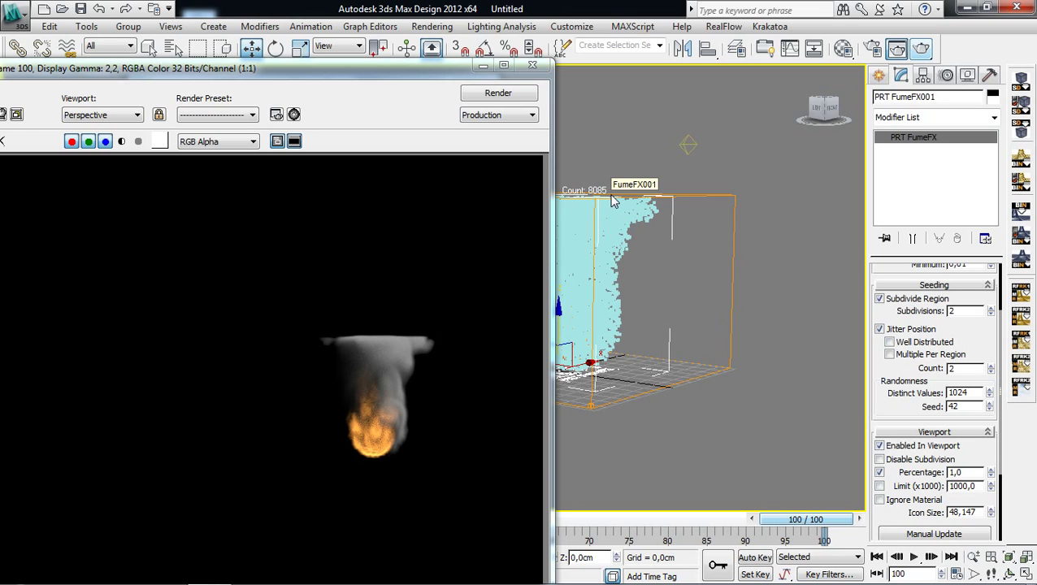
Render the frame to check the subdivision-3 particles, then limit viewport display to 1%
middle_click_drag(757, 400, 666, 406)
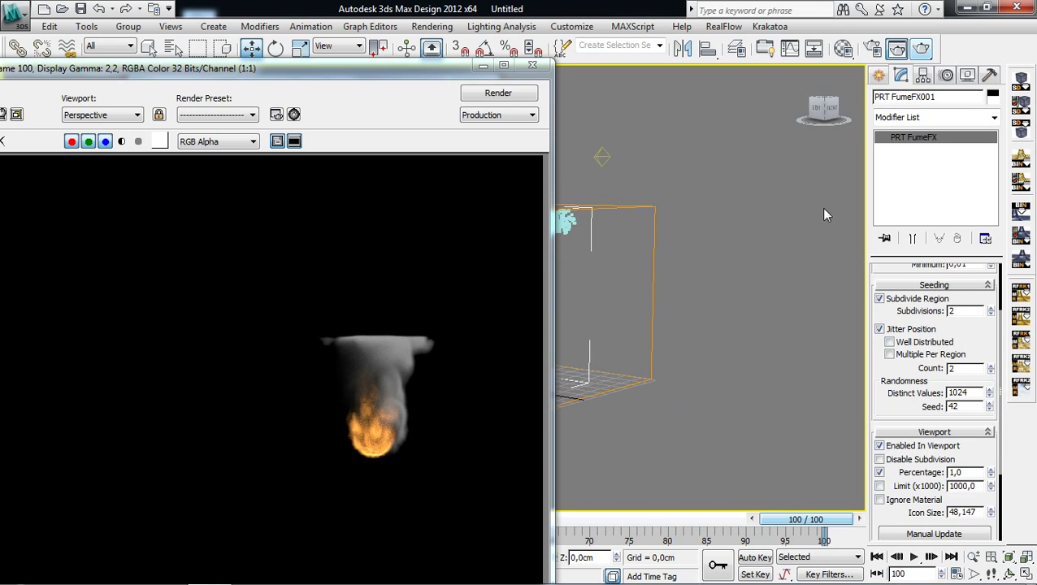
left_click(920, 49)
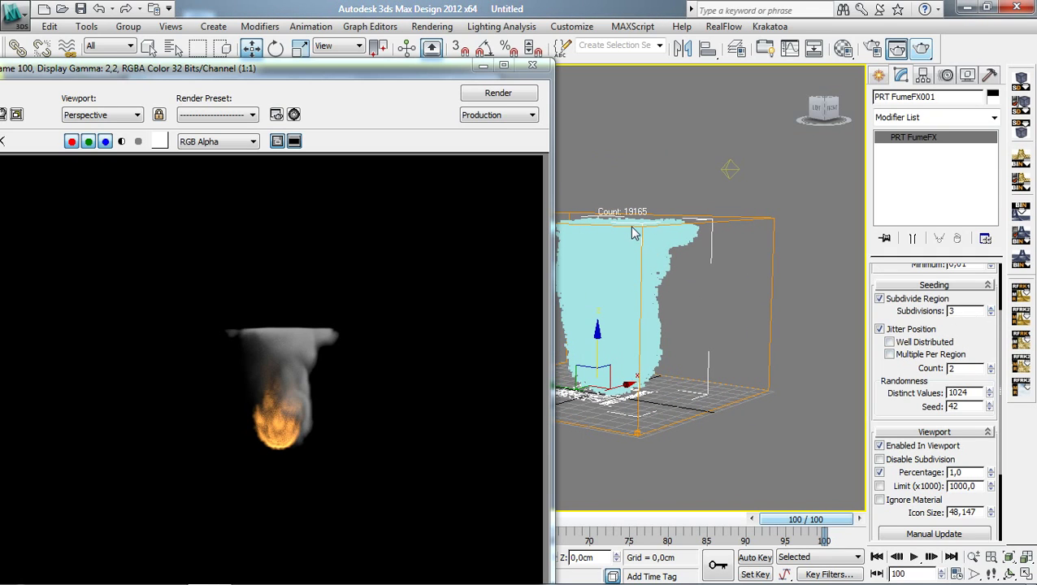
middle_click_drag(674, 286, 756, 398, "alt")
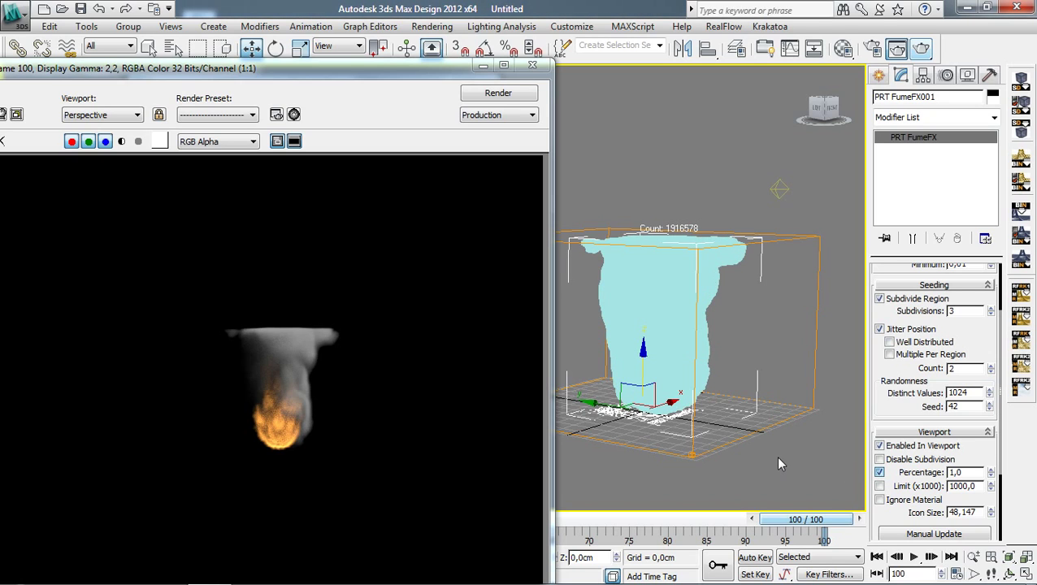
middle_click_drag(798, 471, 747, 464)
scroll(745, 464, "up", 3)
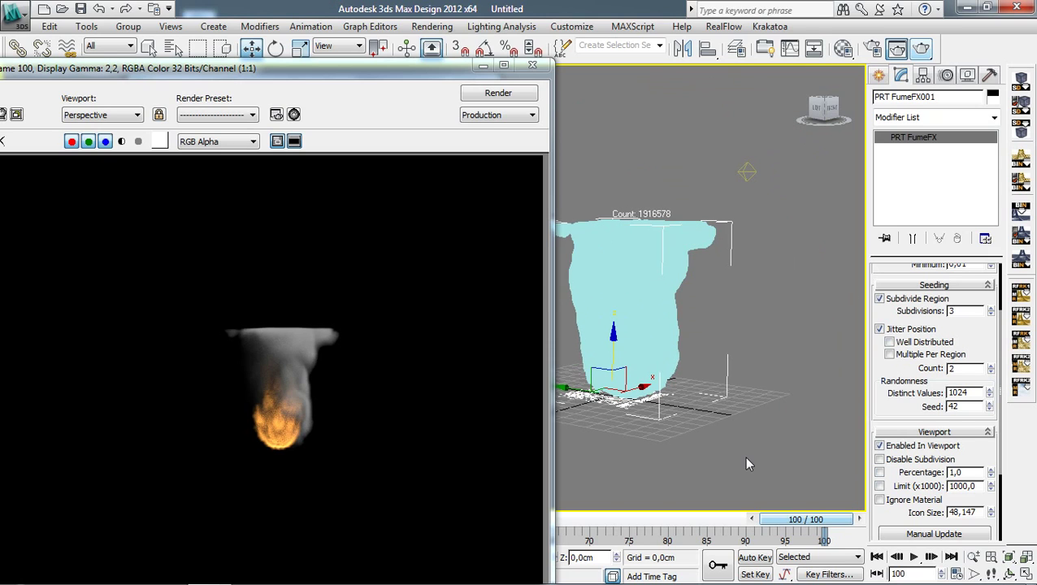
left_click(880, 472)
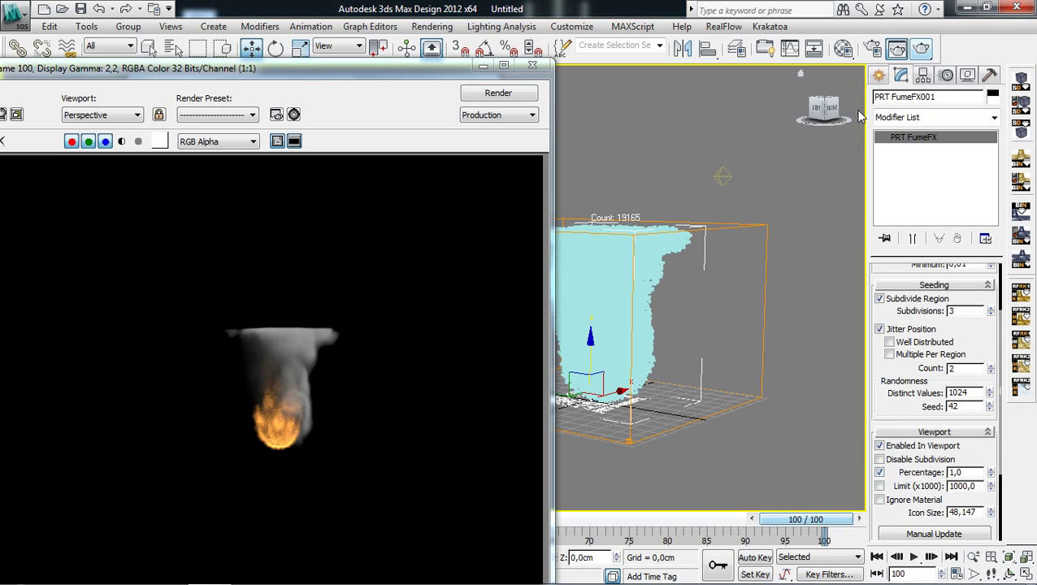
Re-render frame 100 with the denser cloud and move the render window down to reveal the Krakatoa floater
left_click(920, 51)
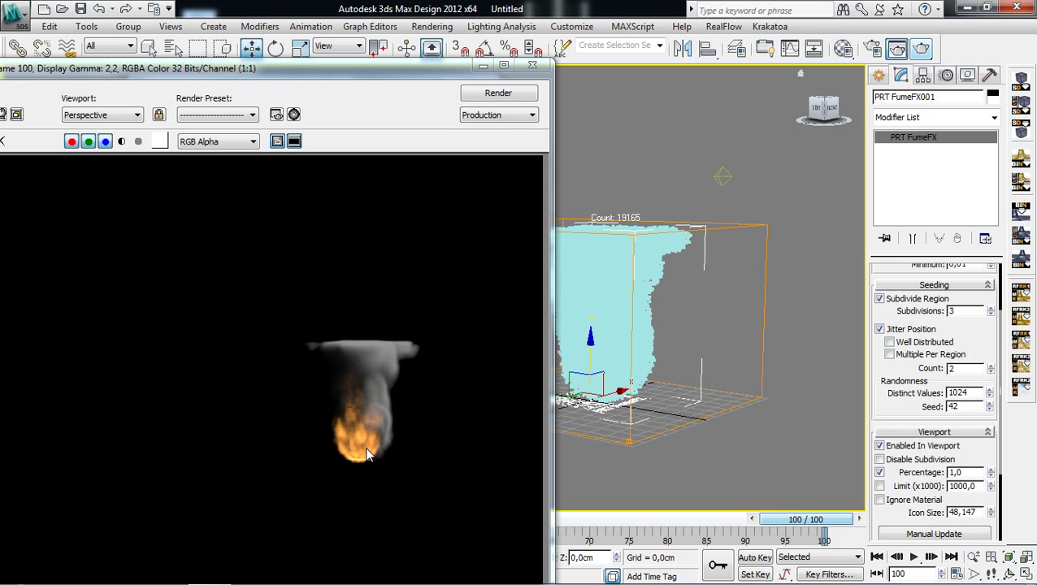
left_click_drag(367, 68, 518, 32)
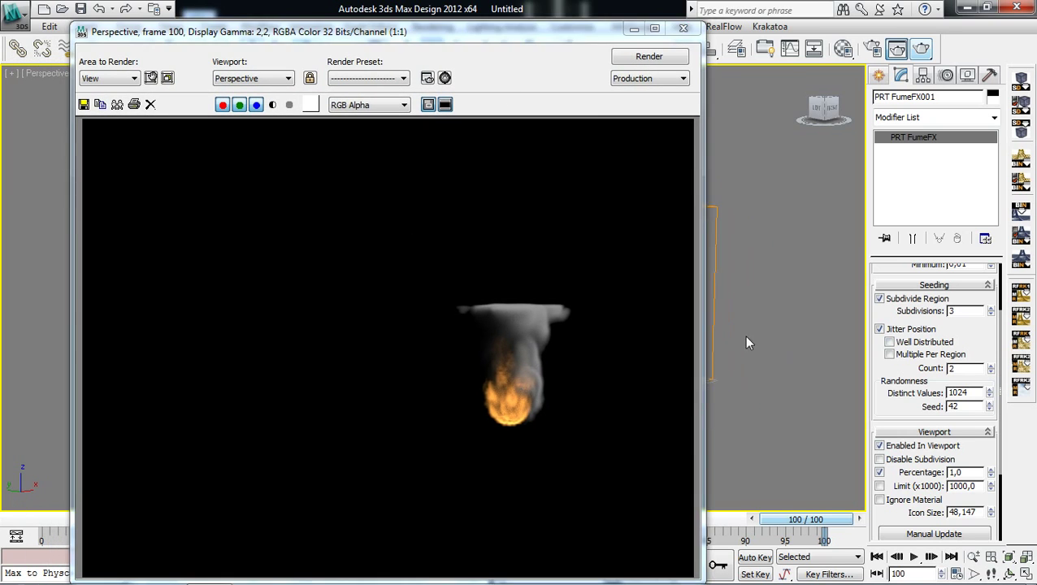
left_click(921, 49)
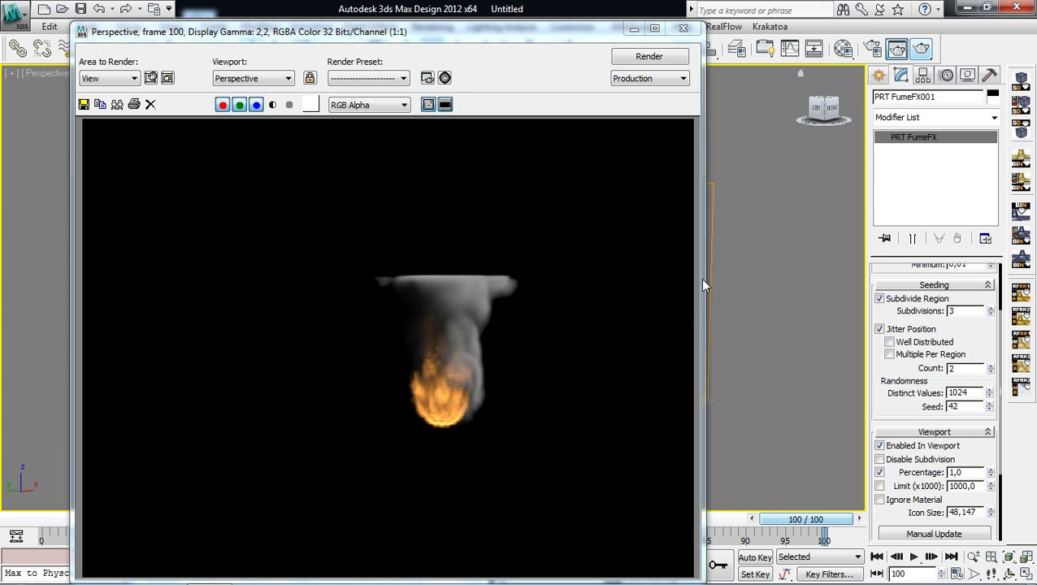
left_click_drag(591, 32, 553, 443)
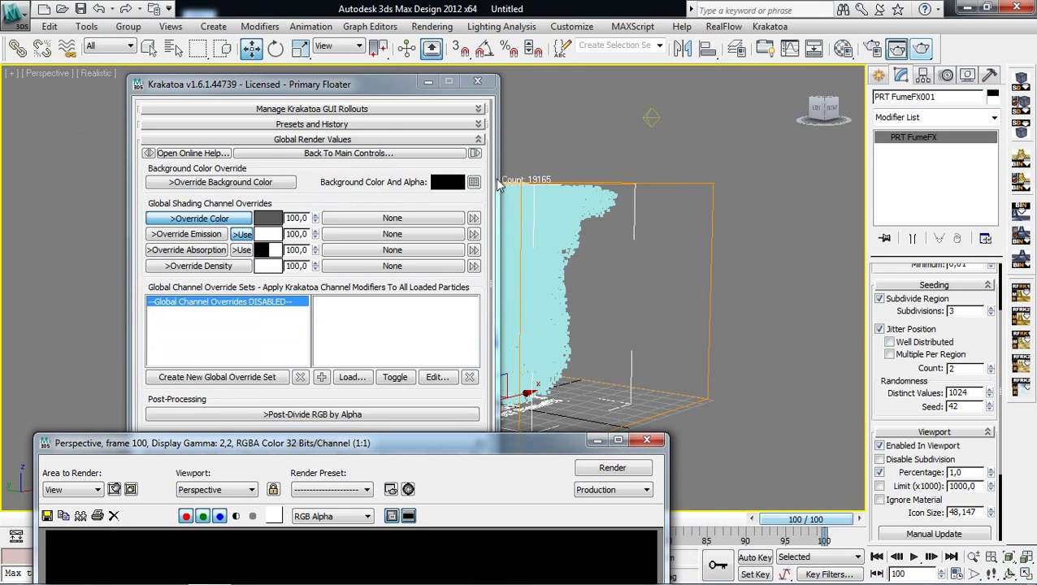
Close the Krakatoa floater and set the FumeFX001 fire colour from orange to blue
left_click(477, 81)
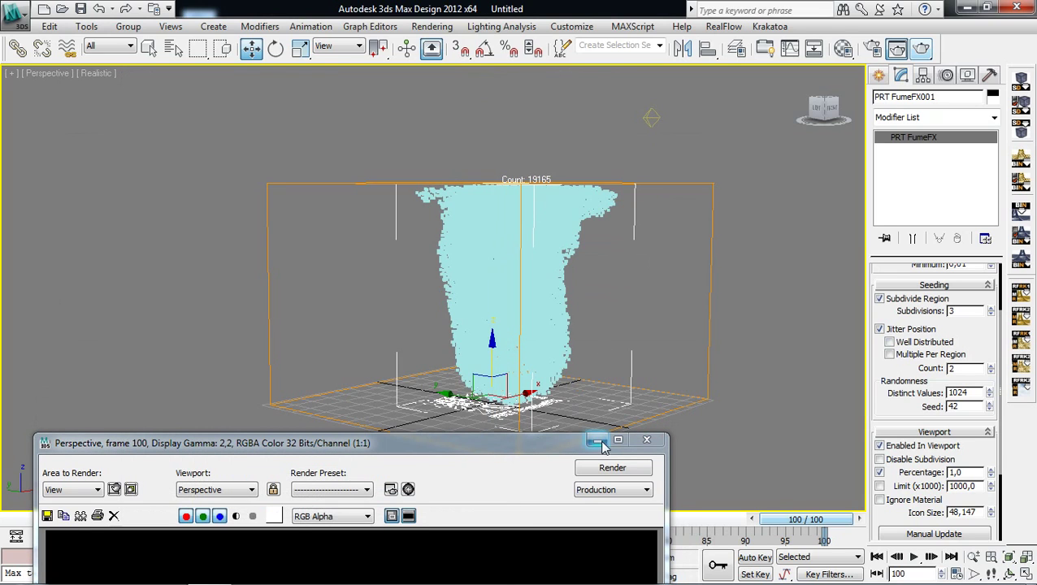
left_click(708, 359)
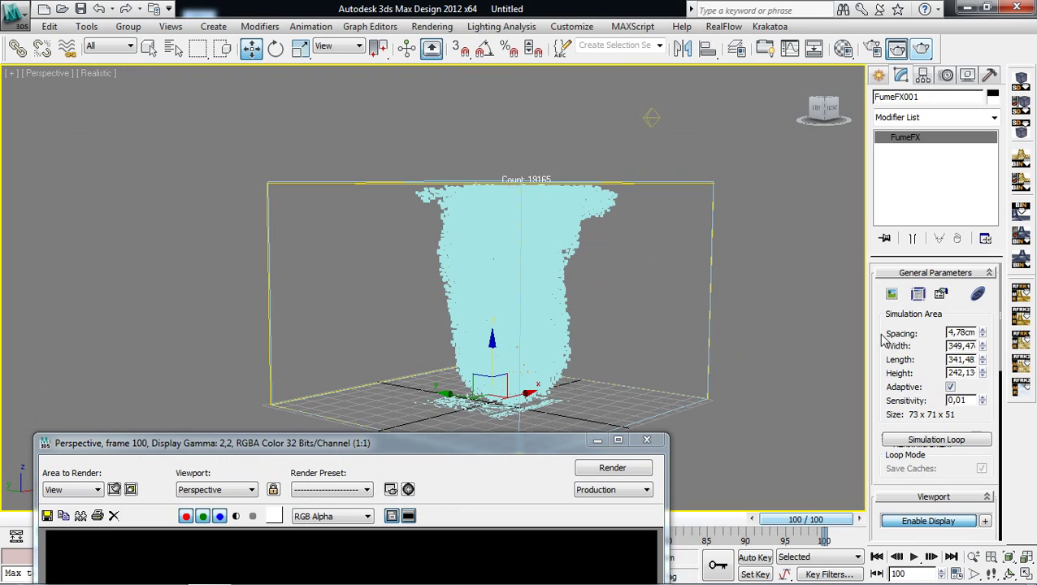
left_click(913, 293)
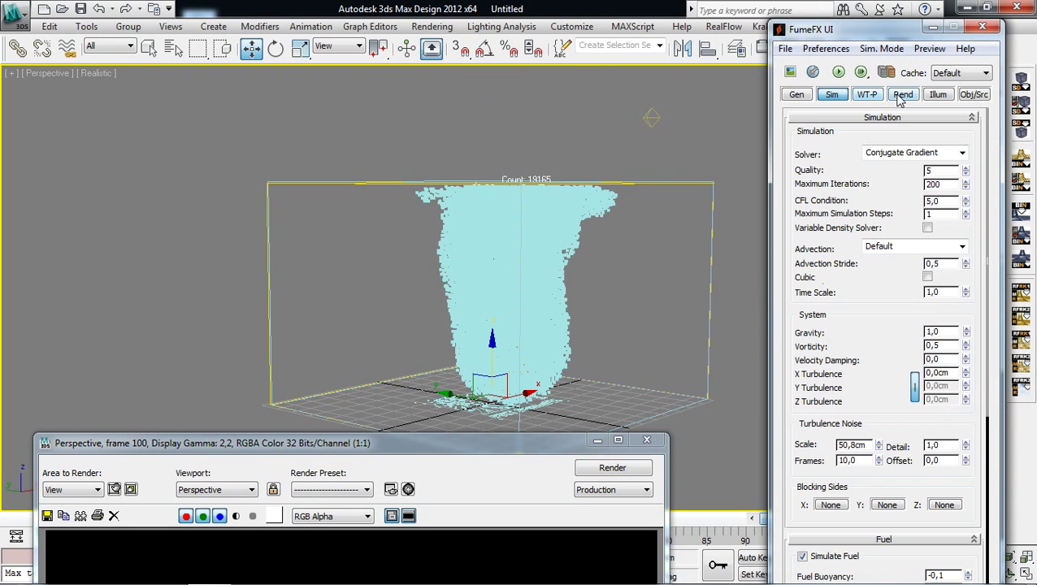
left_click(901, 95)
left_click(947, 436)
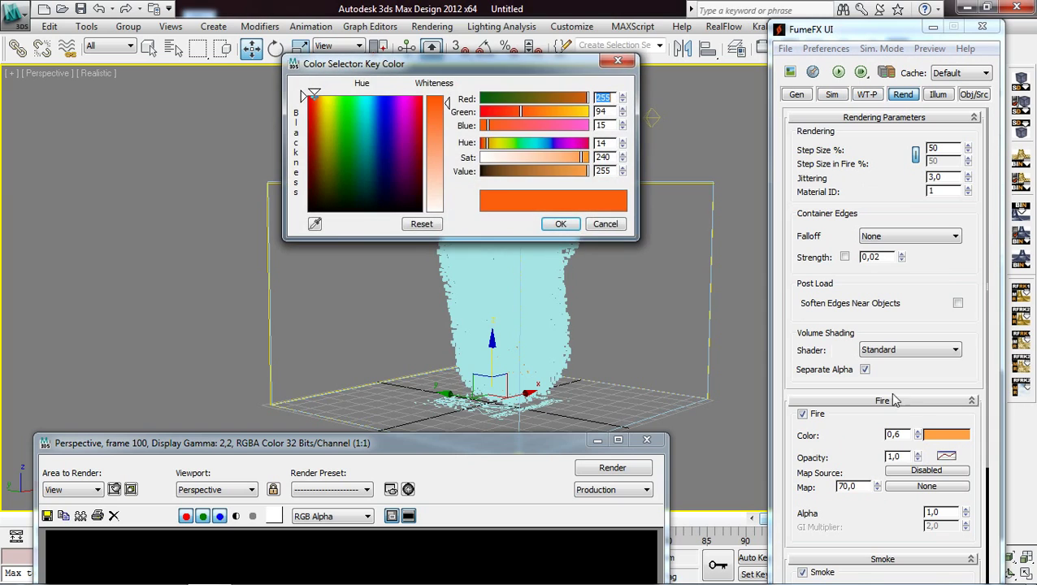
left_click_drag(394, 149, 380, 97)
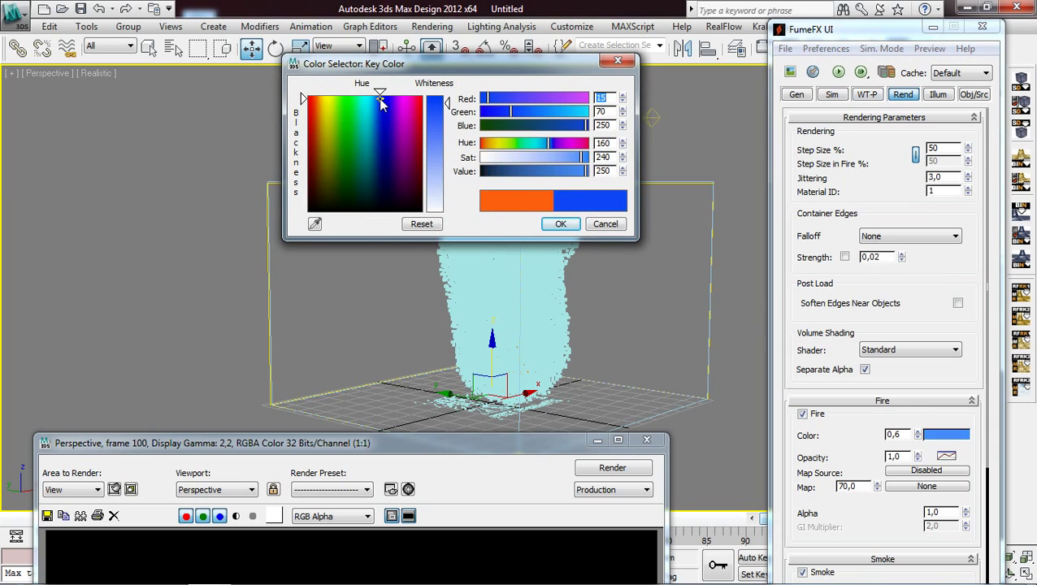
left_click(560, 225)
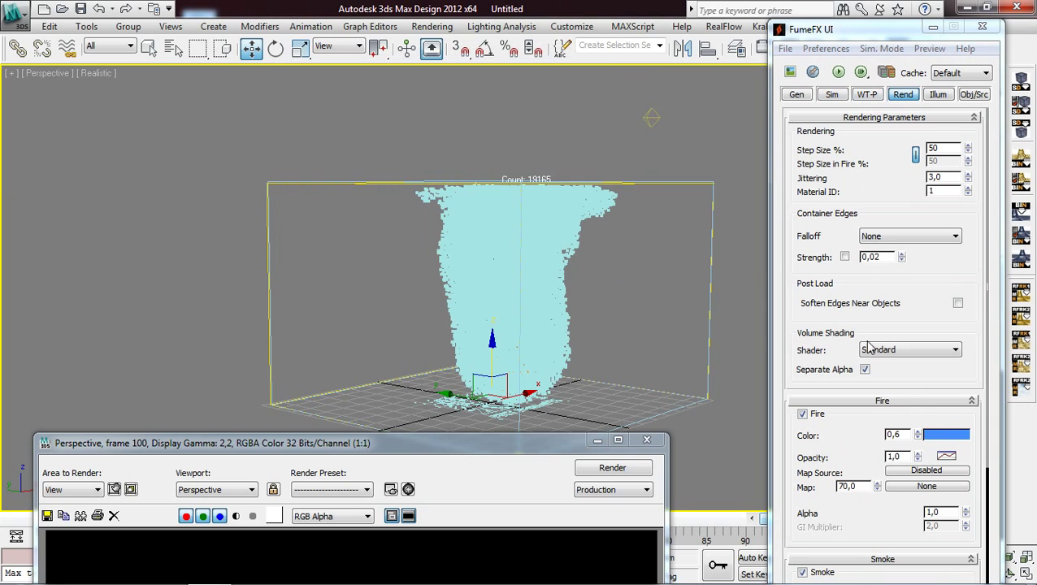
Convert the fire colour to a gradient, deepen its left key to pure blue, and render
right_click(943, 437)
left_click(942, 439)
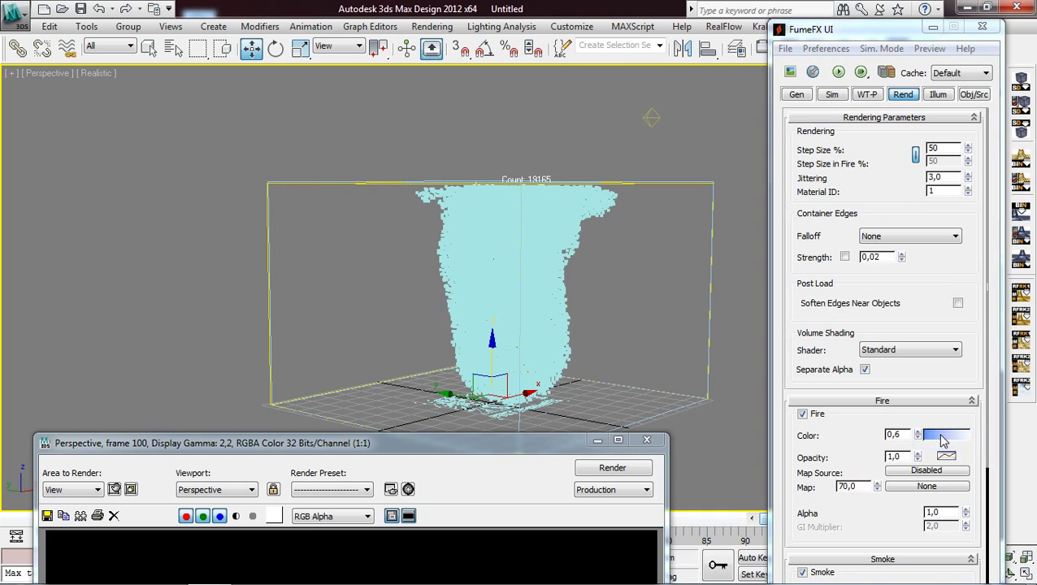
right_click(318, 319)
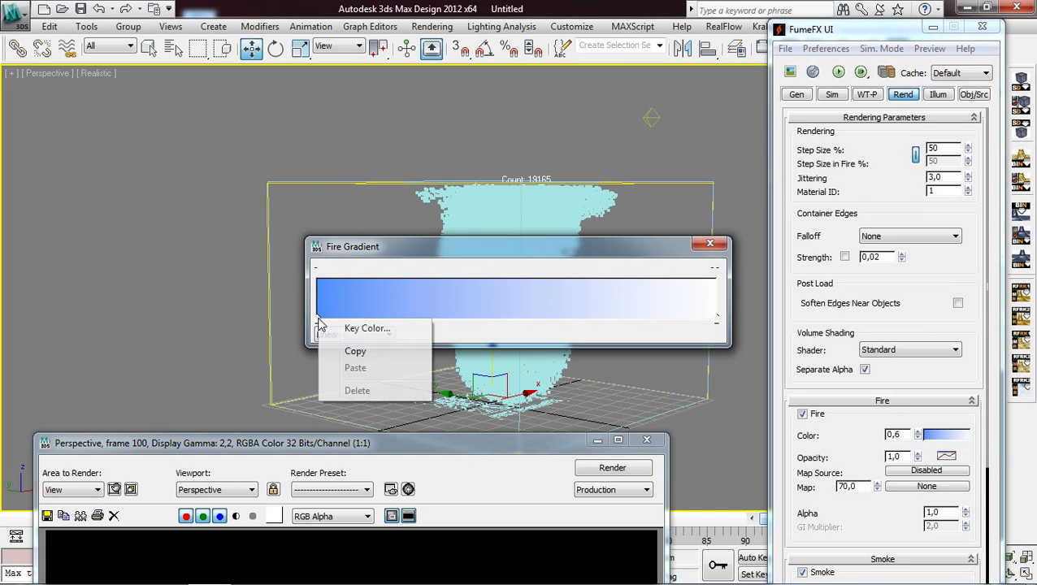
left_click(348, 330)
left_click(436, 98)
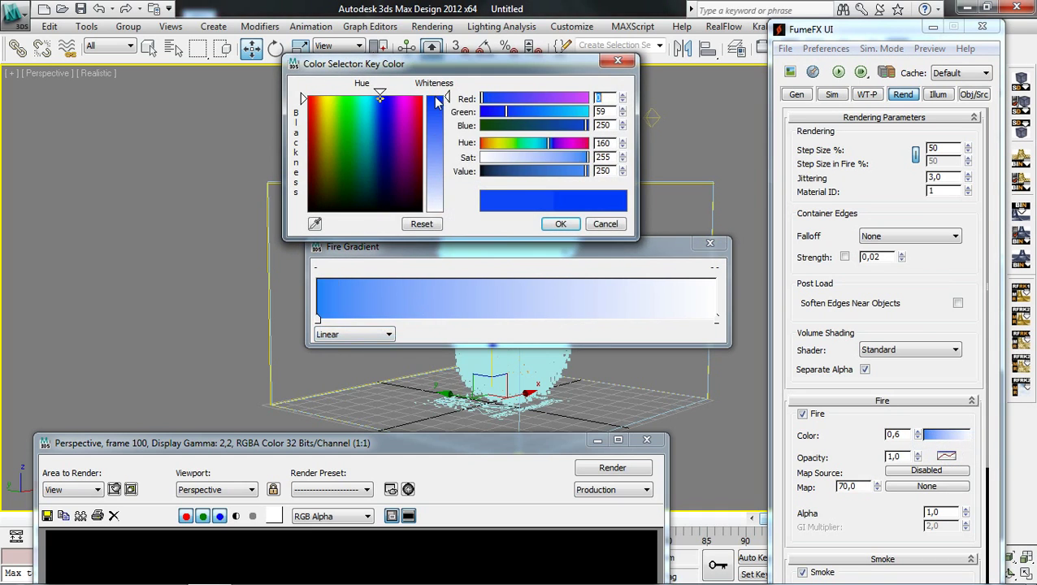
left_click_drag(498, 115, 483, 112)
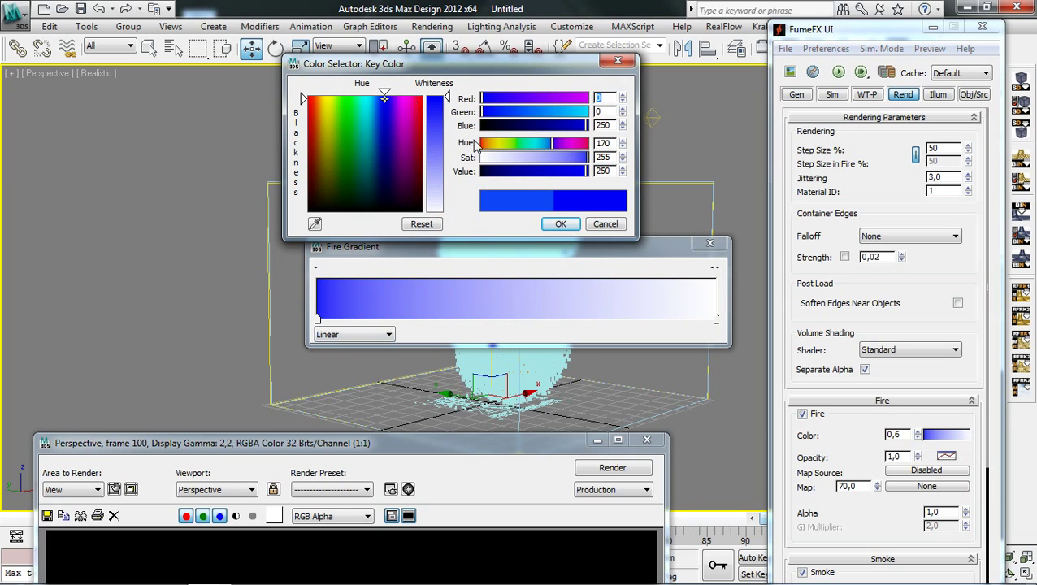
left_click(559, 223)
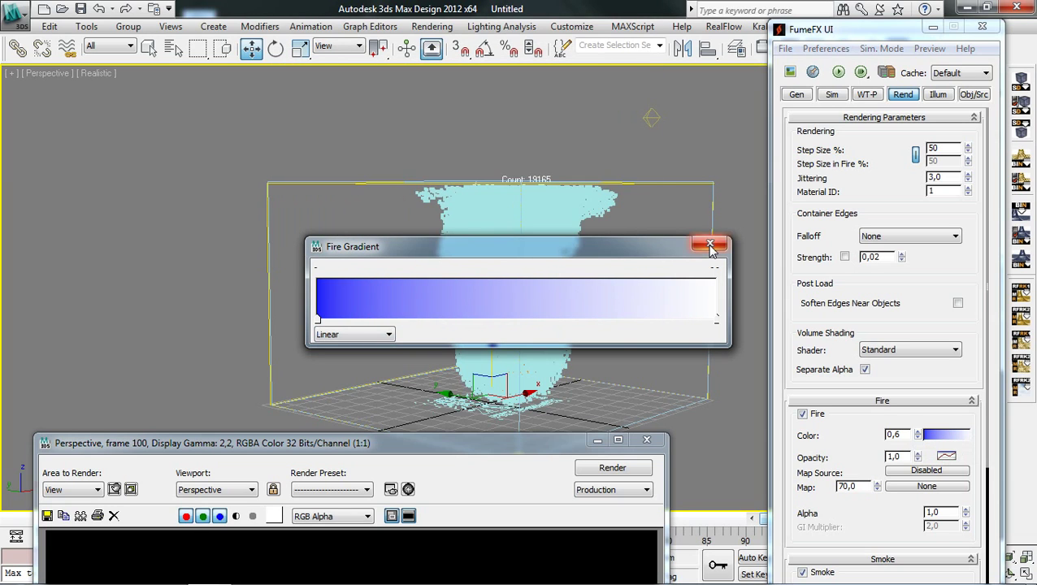
left_click(709, 243)
left_click_drag(561, 445, 591, 173)
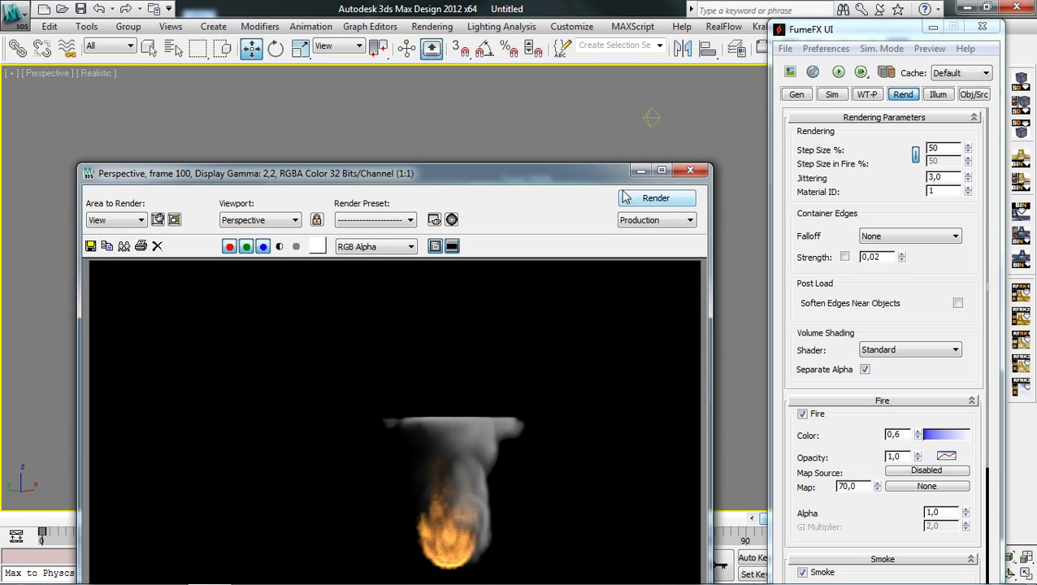
left_click(671, 198)
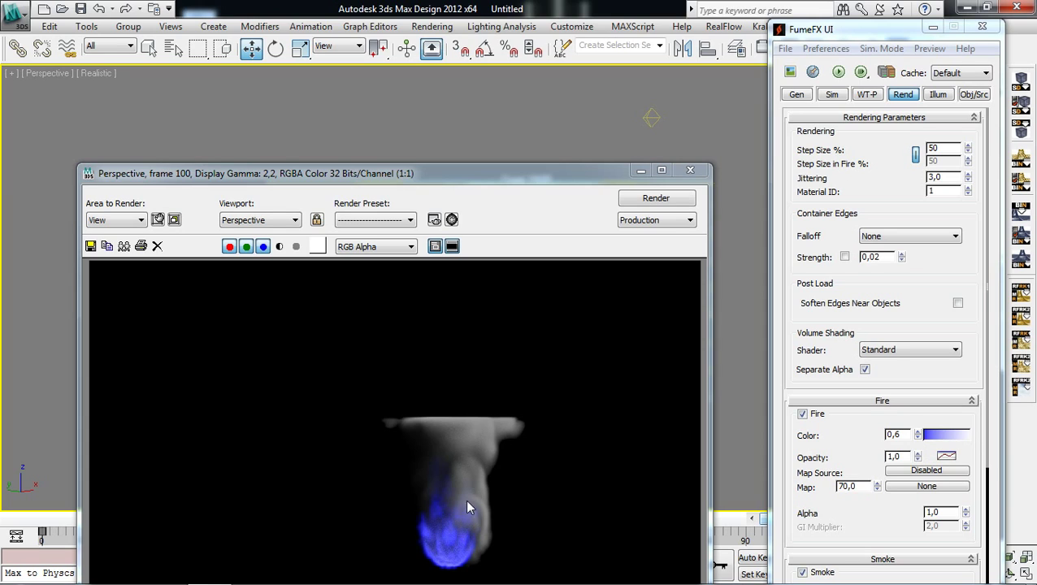
Delete the Omni002 light and render the frame without it
left_click(650, 114)
key("Delete")
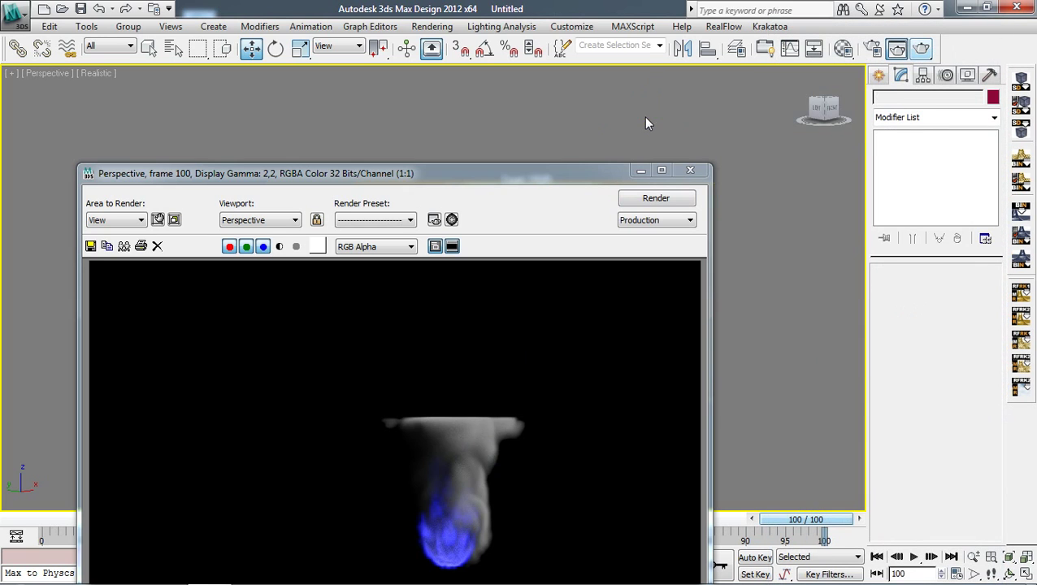
left_click(927, 51)
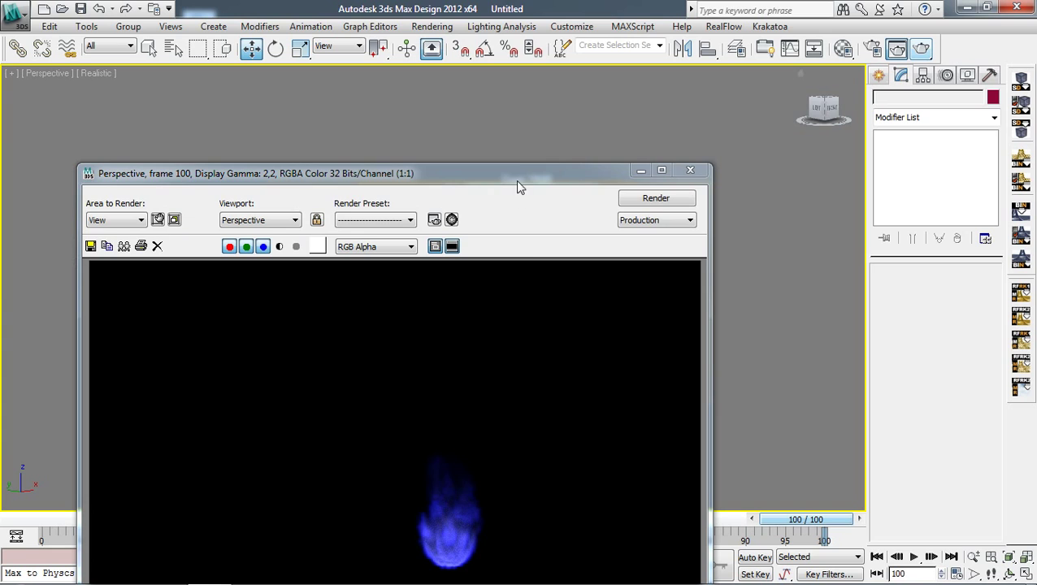
left_click_drag(521, 176, 522, 93)
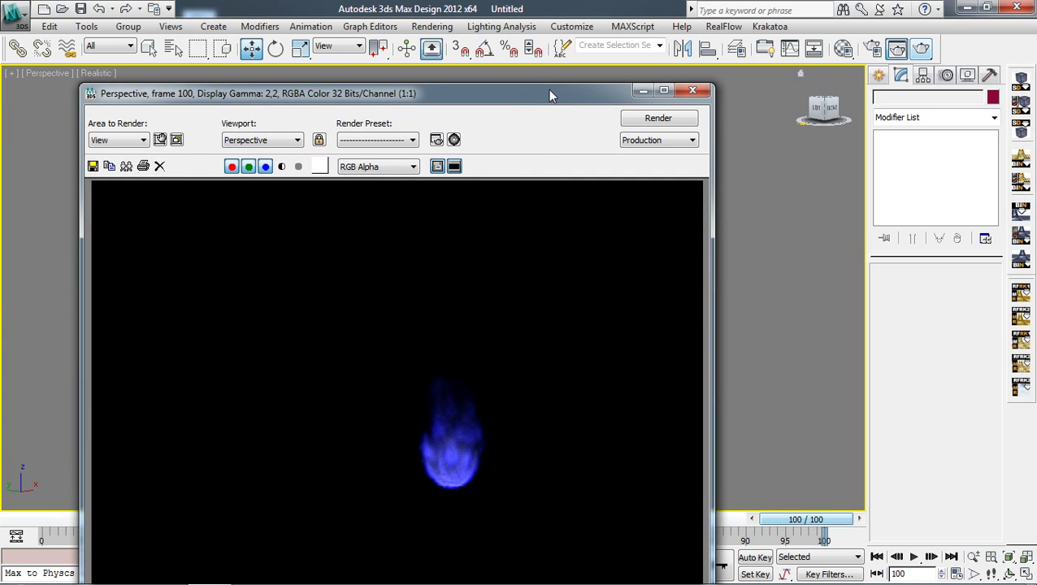
left_click_drag(548, 91, 546, 148)
Restore the Omni002 light, minimize the render window, and select PRT FumeFX001
key("ctrl+z")
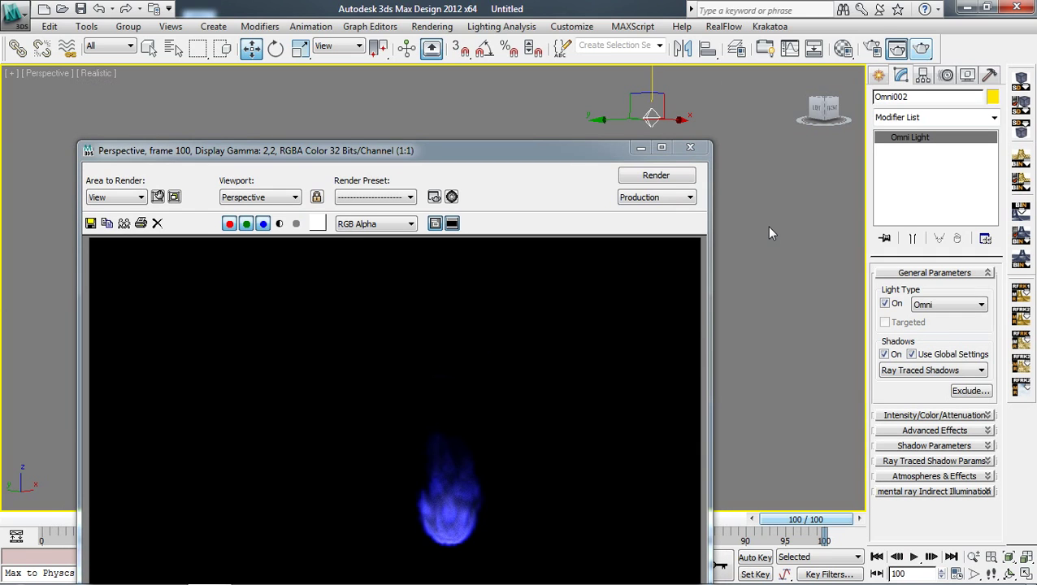
left_click(639, 148)
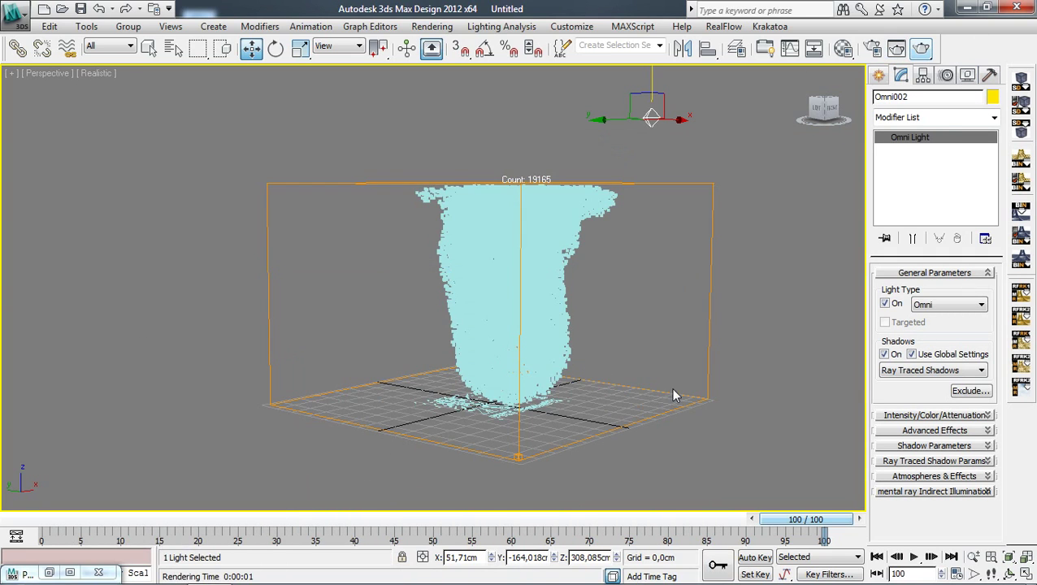
left_click(469, 293)
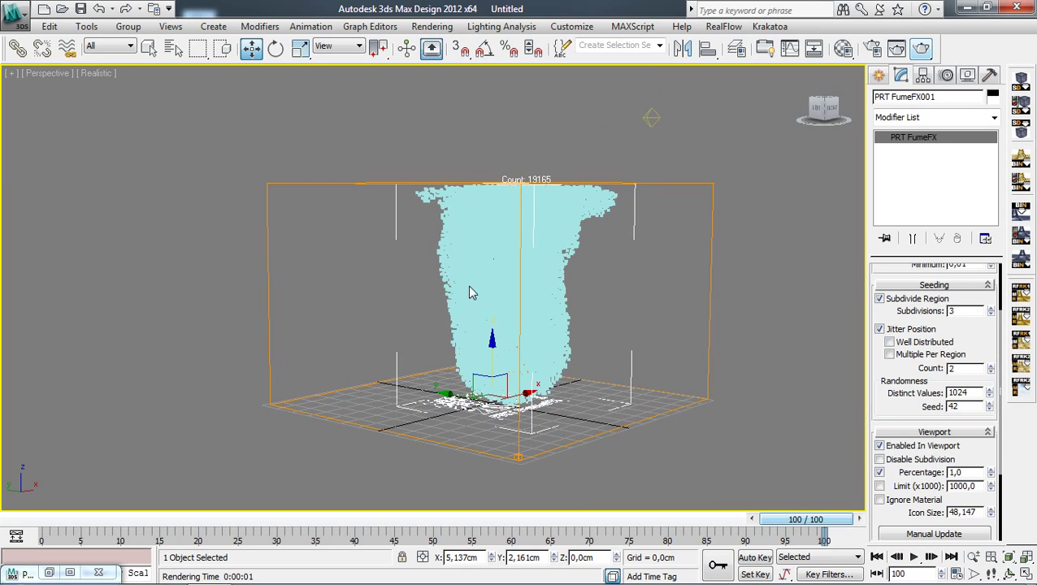
Add an FFD 4x4x4 modifier to the PRT FumeFX001 particles
left_click(994, 118)
left_click(259, 26)
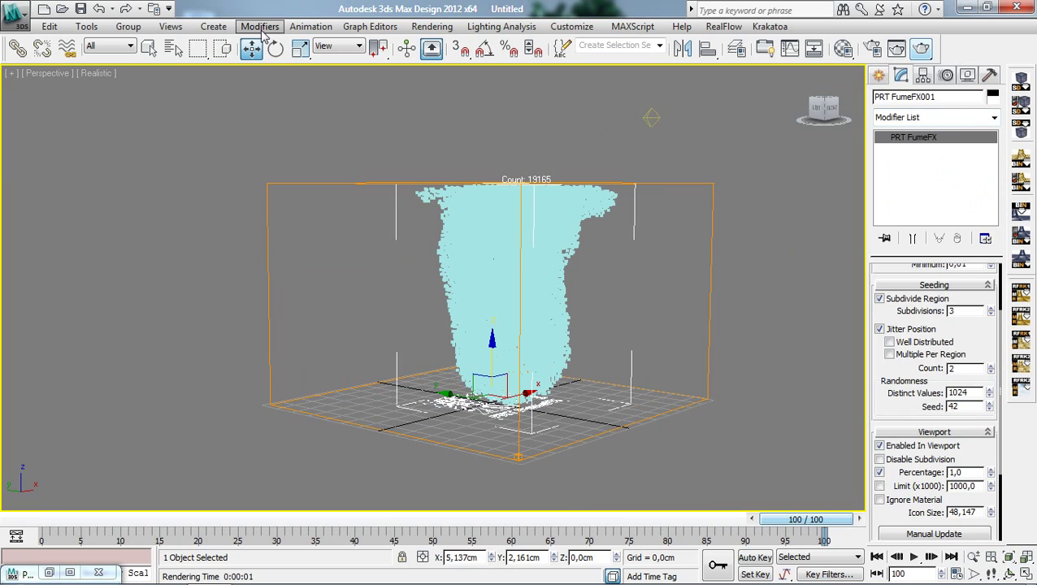
left_click(259, 26)
mouse_move(332, 276)
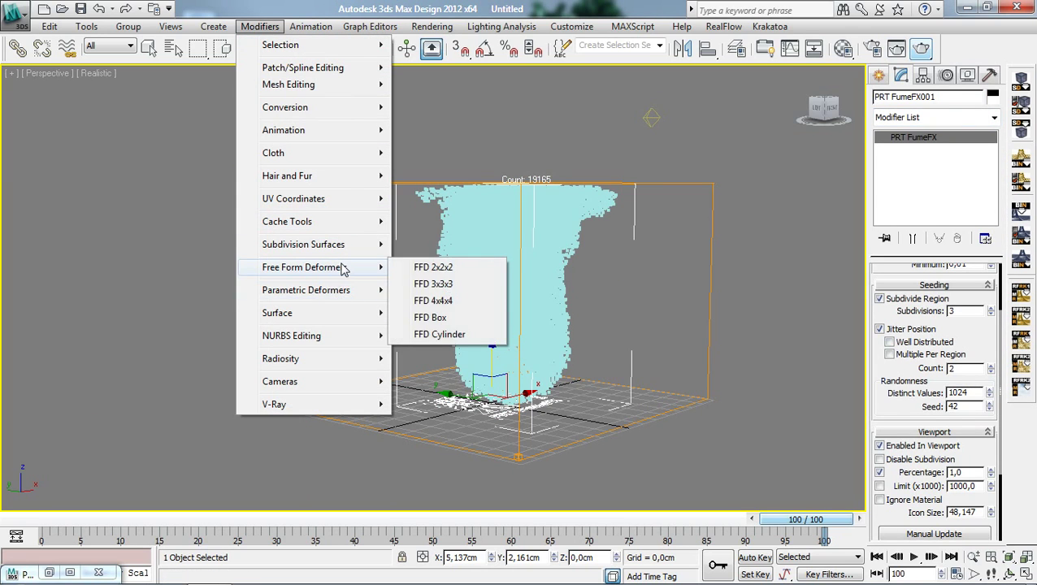
left_click(438, 301)
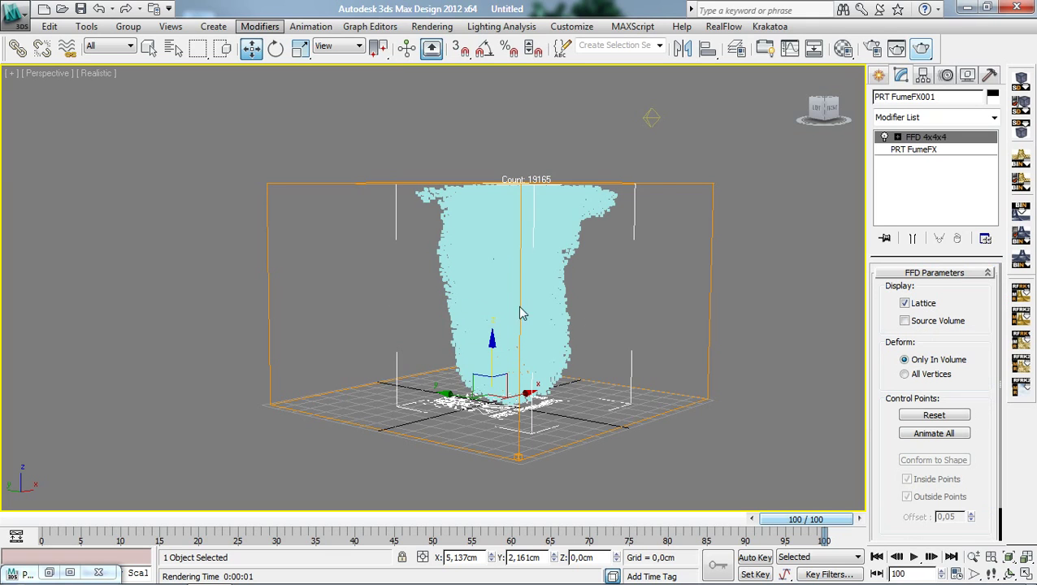
Select the FFD's middle row of control points and uniformly scale them outward
left_click(897, 136)
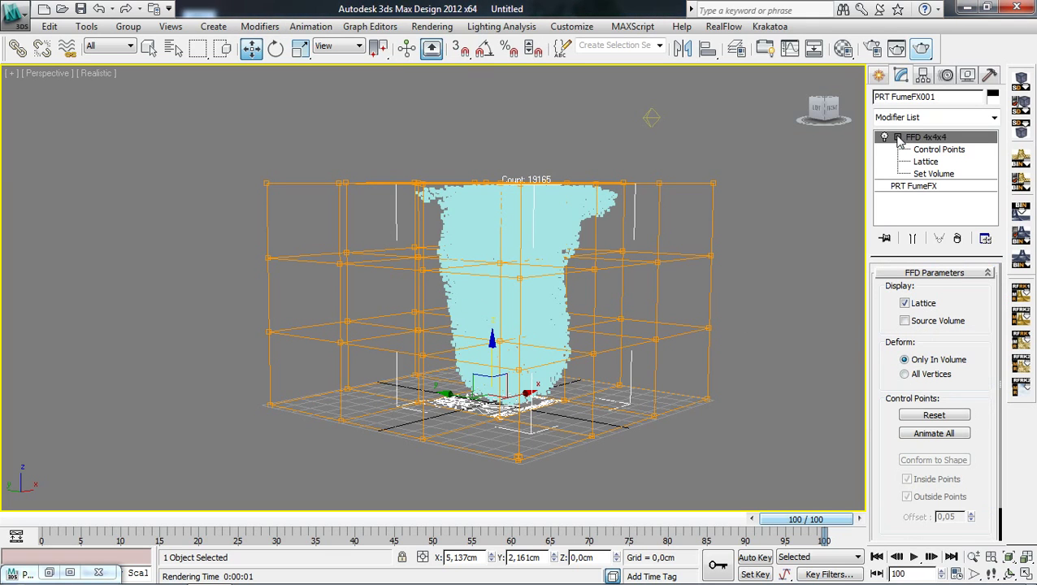
left_click(936, 151)
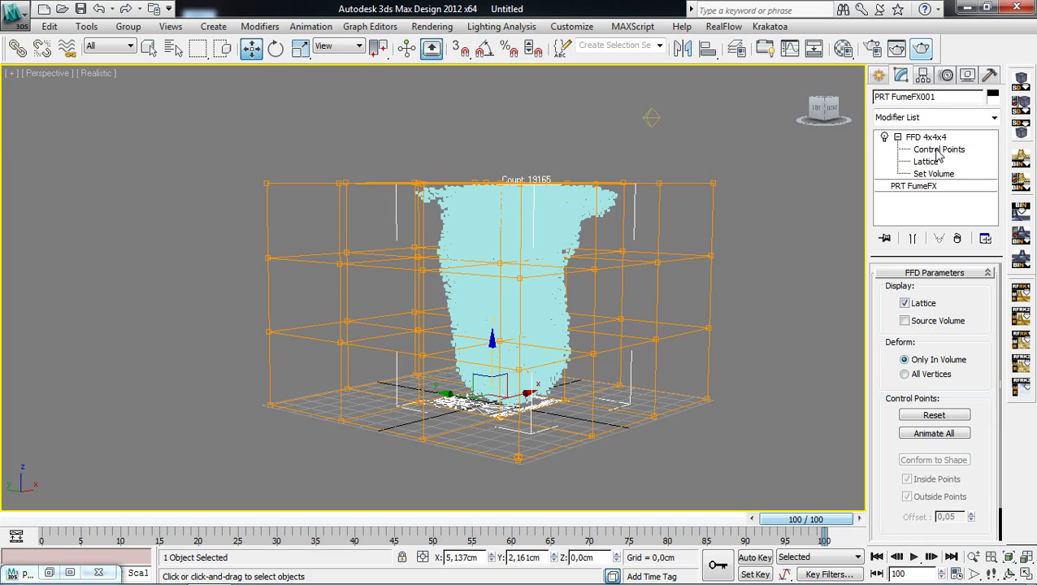
left_click(935, 151)
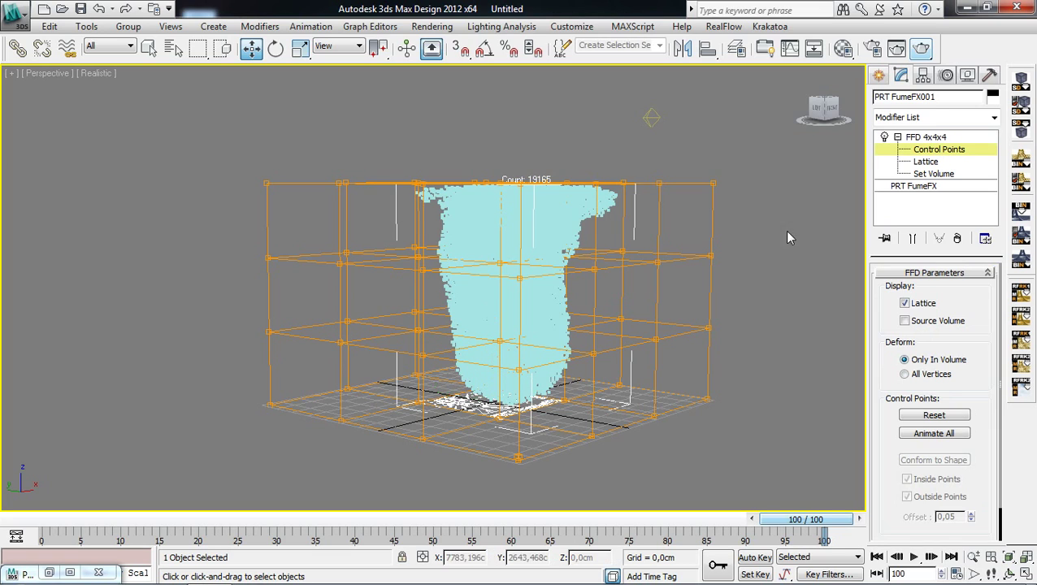
left_click(520, 283)
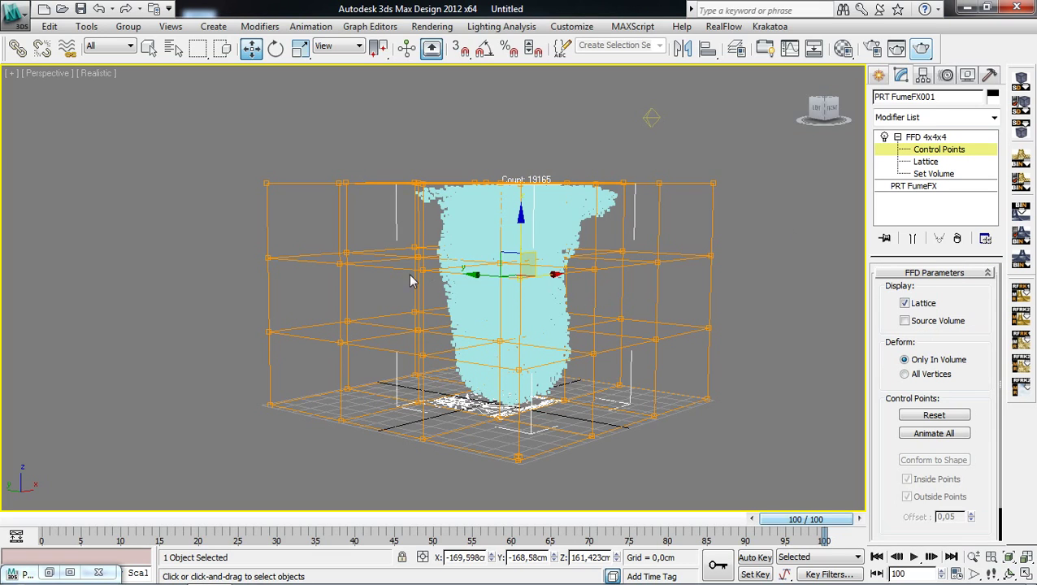
left_click_drag(273, 261, 655, 315)
left_click(300, 48)
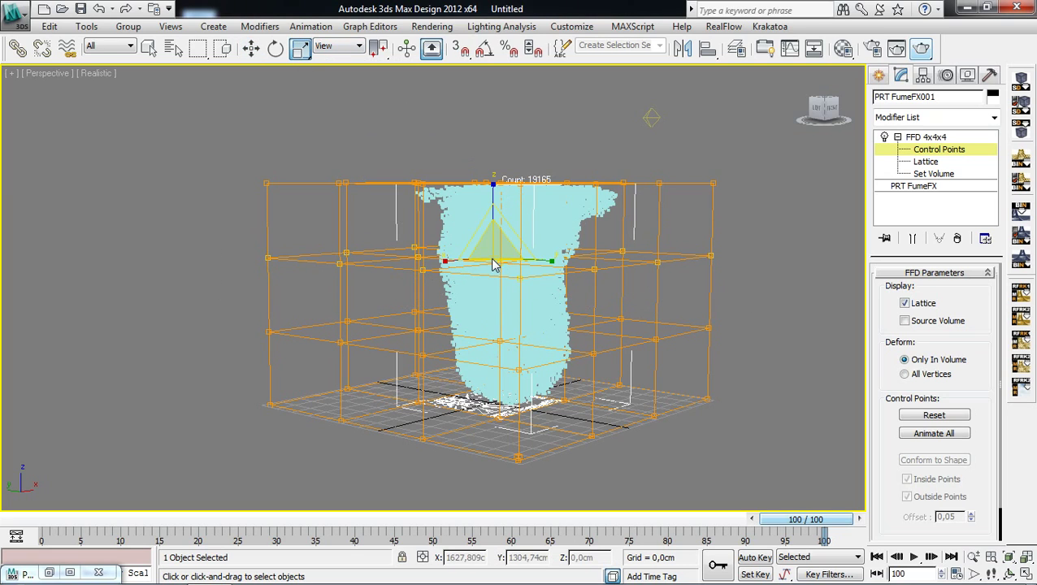
left_click_drag(525, 214, 555, 329)
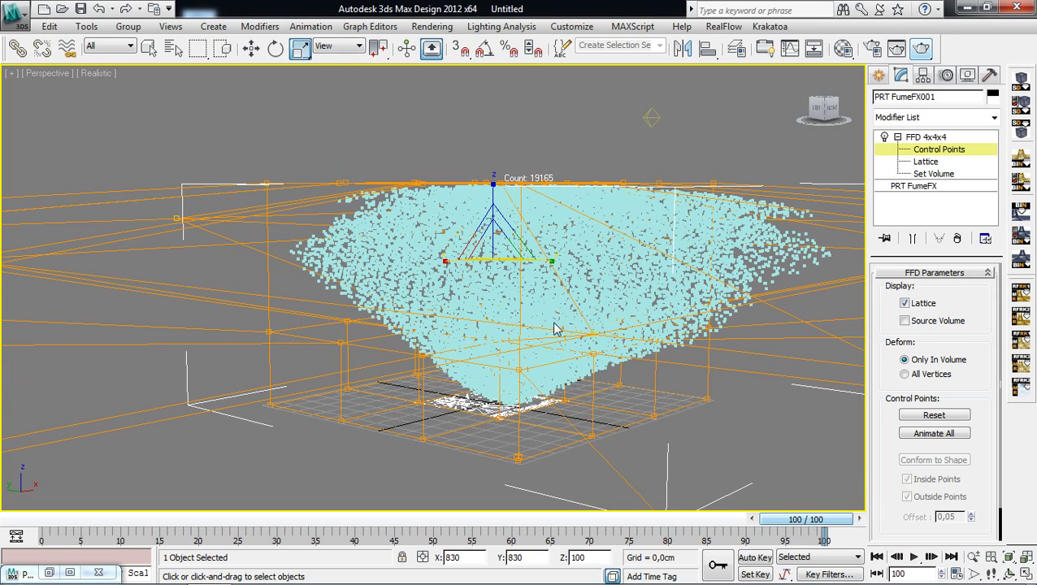
left_click_drag(865, 73, 930, 55)
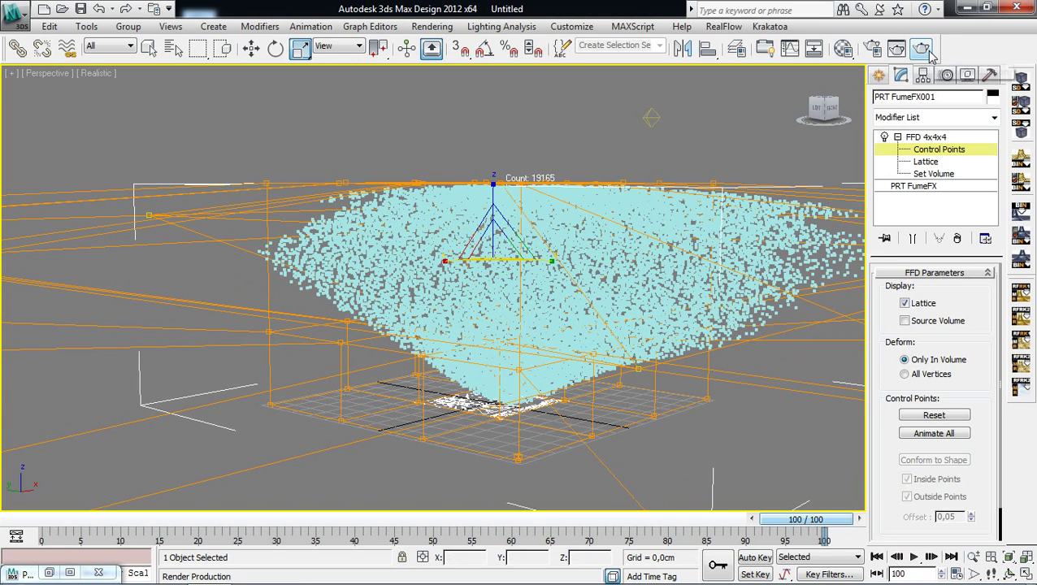
Render the flared plume, then delete the FFD 4x4x4 modifier from the stack
left_click(926, 51)
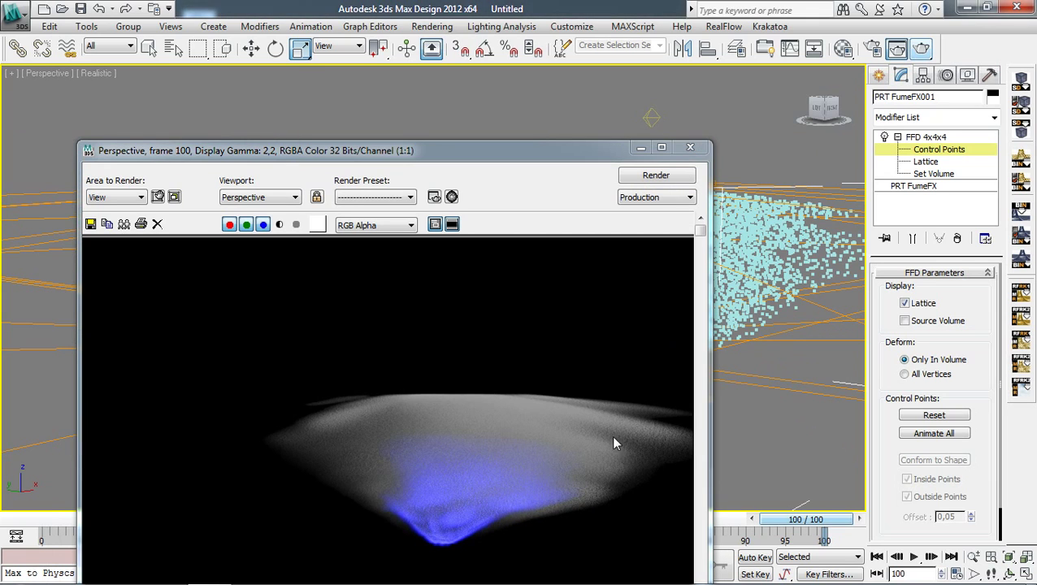
left_click(690, 149)
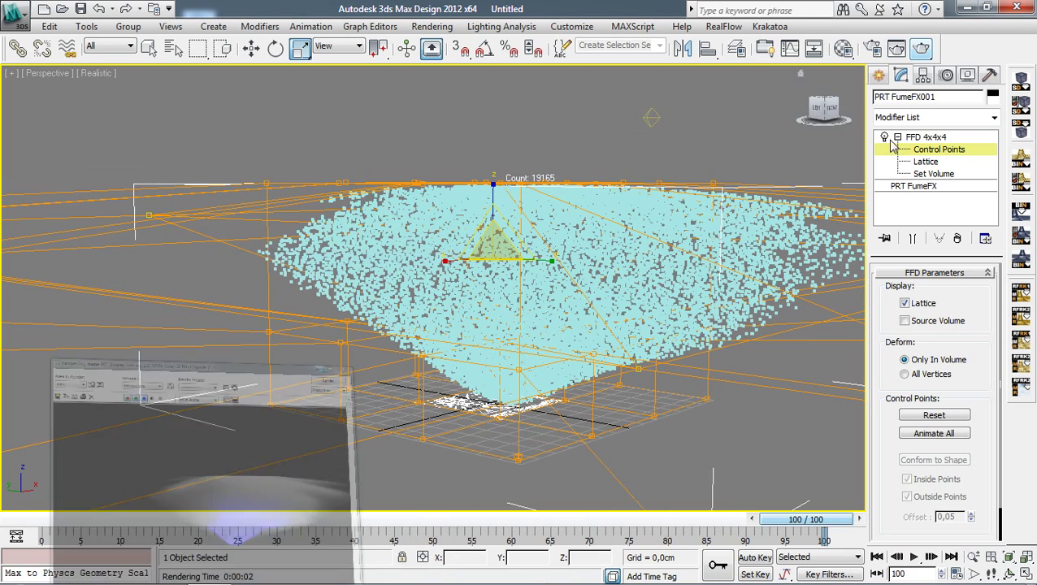
right_click(930, 142)
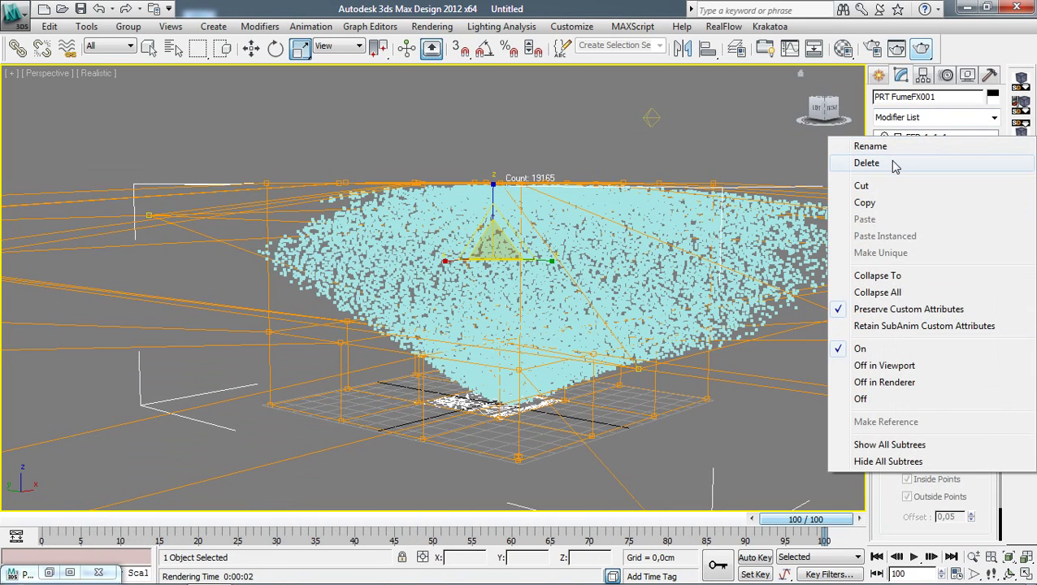
left_click(893, 165)
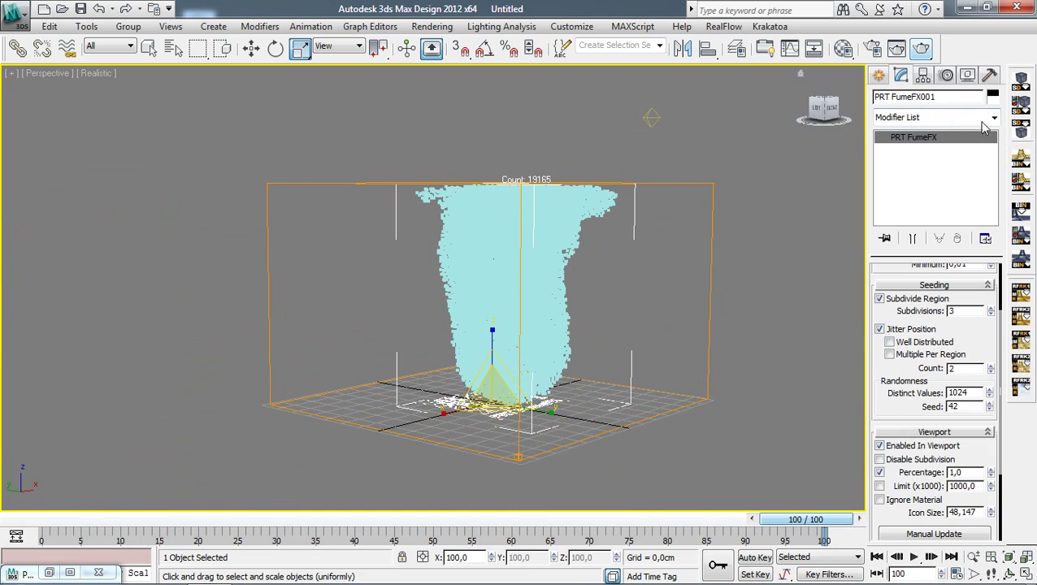
left_click(993, 120)
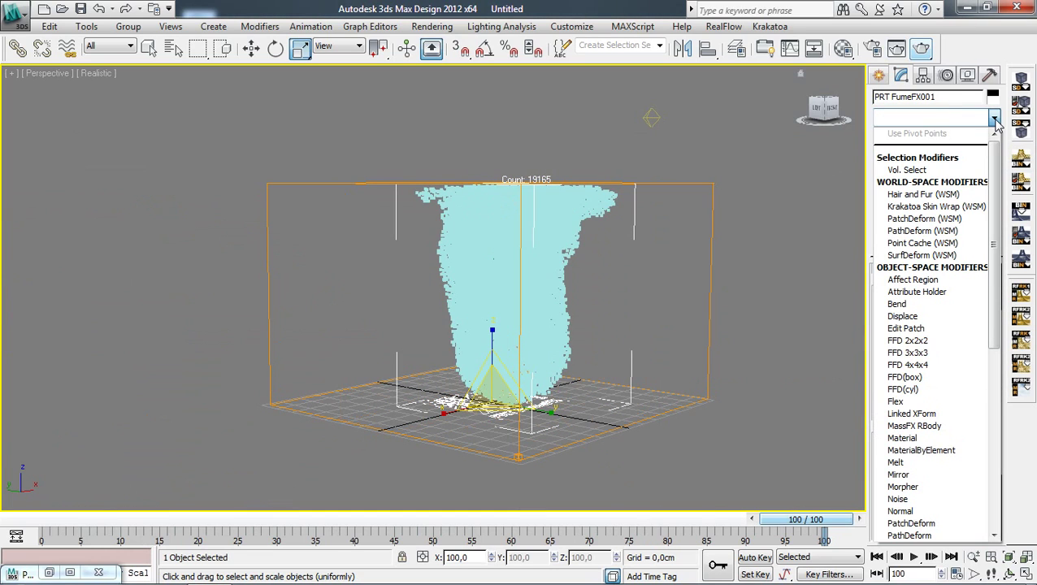
Add a Spherify modifier at 100 percent and render the particles as a blue-and-white ball
type("sp")
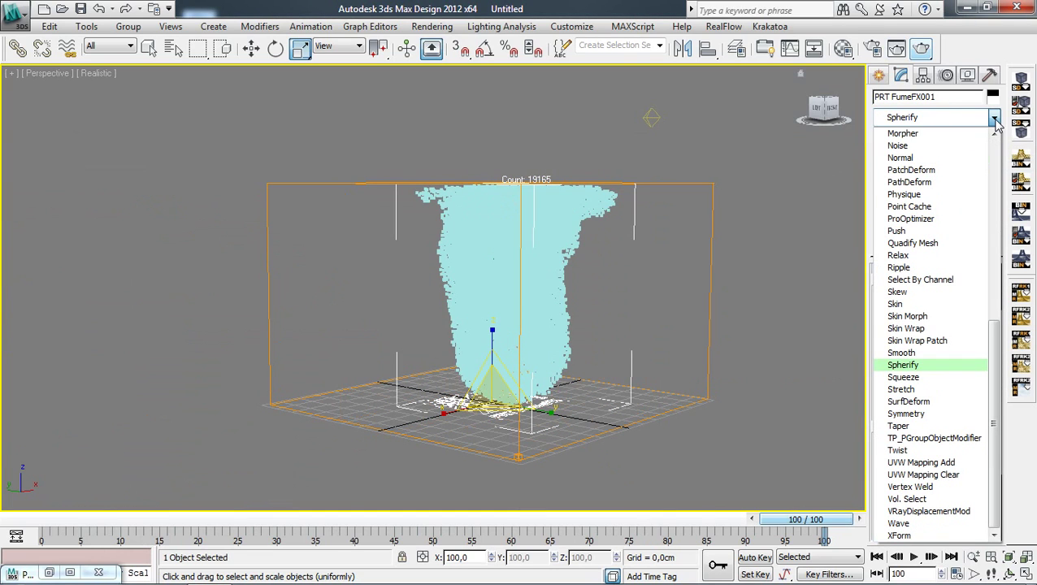
key("Return")
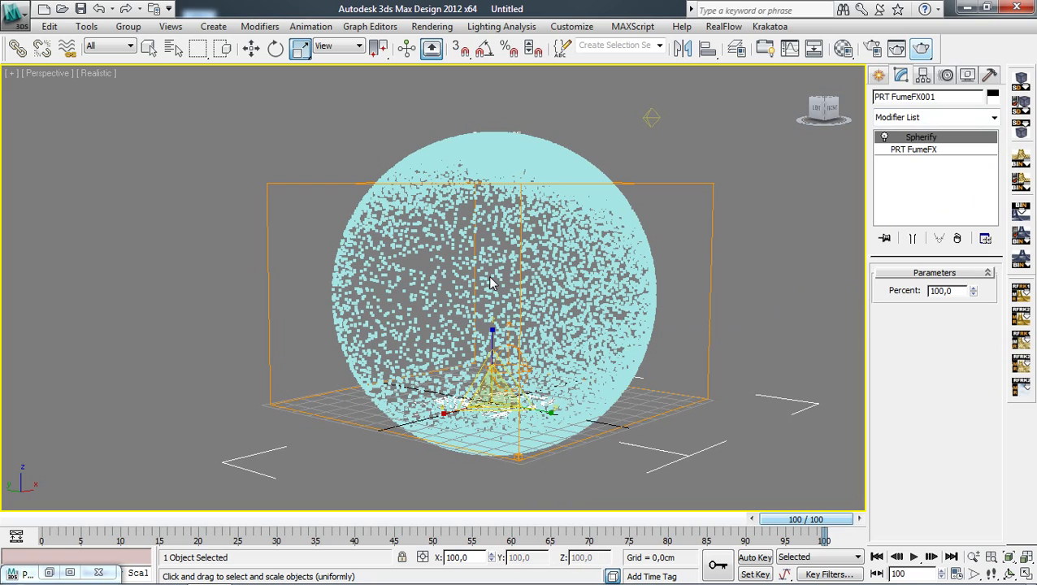
key("shift+q")
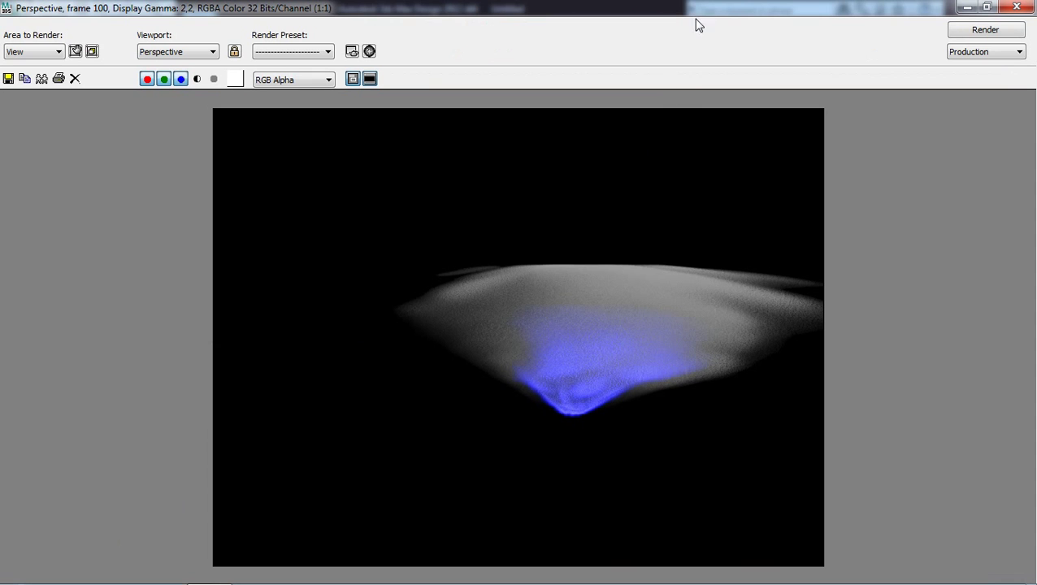
left_click(984, 30)
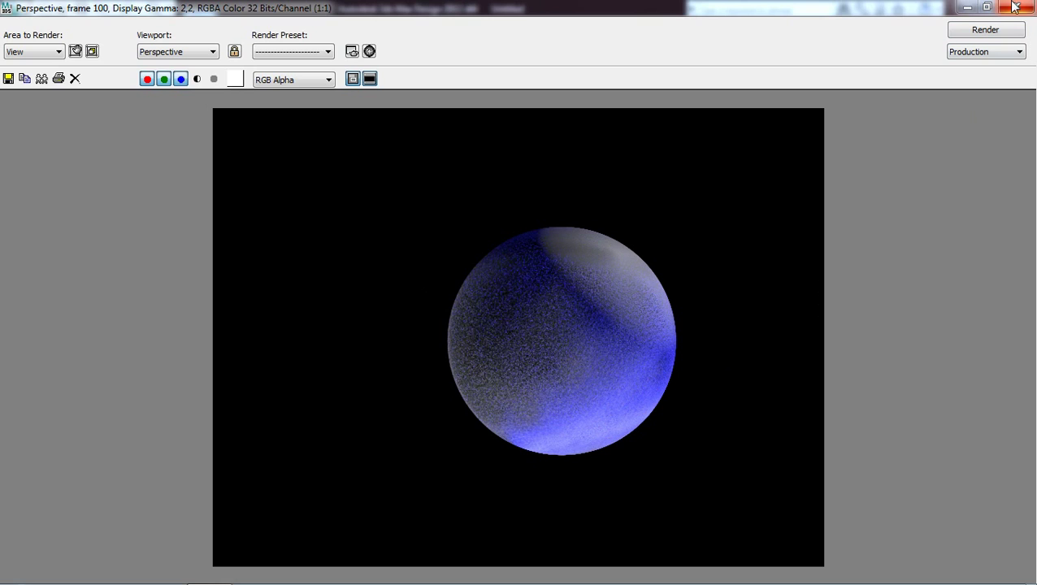
double_click(916, 9)
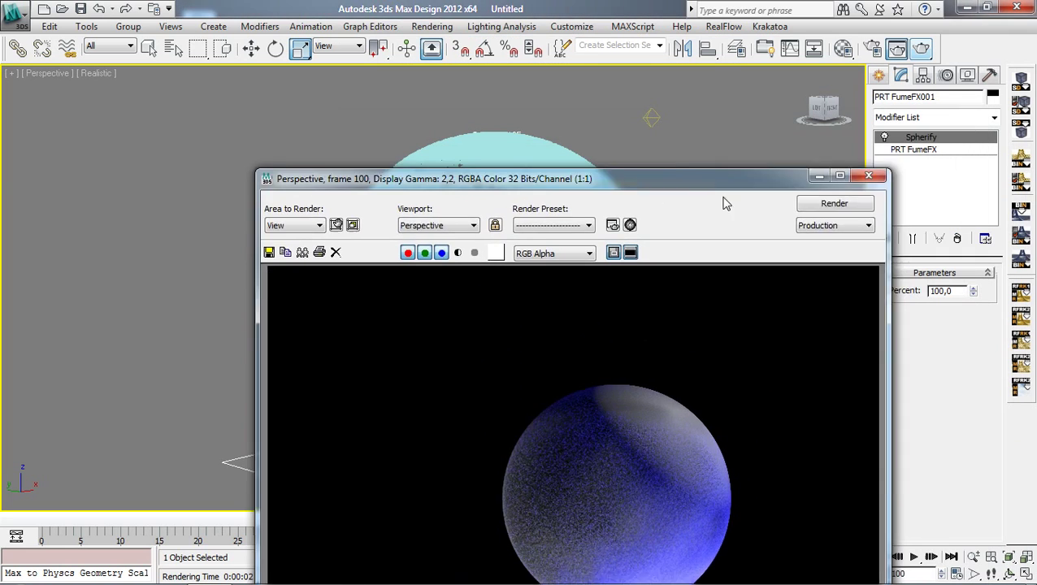
left_click_drag(724, 199, 611, 121)
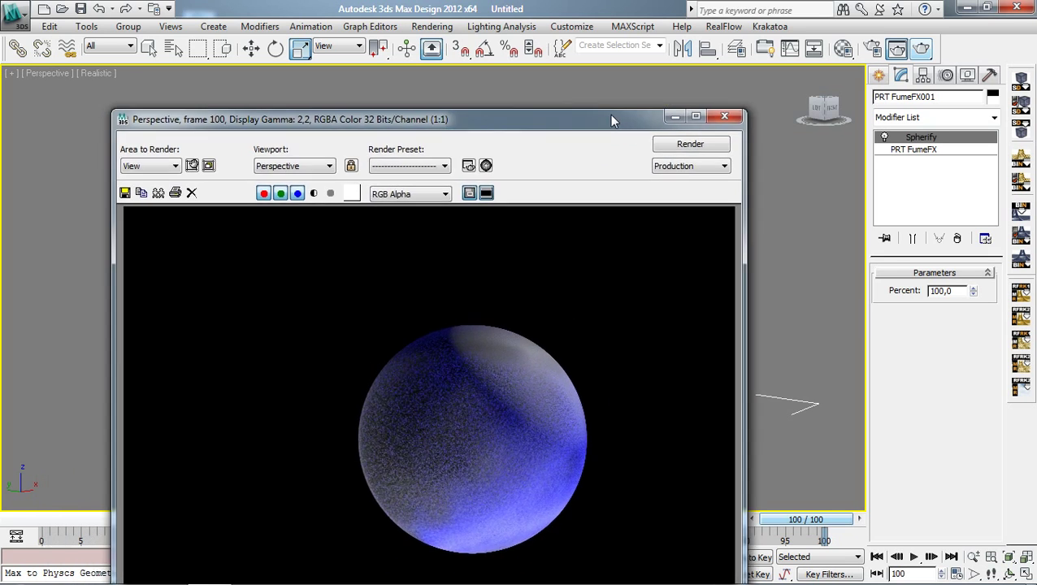
left_click(674, 116)
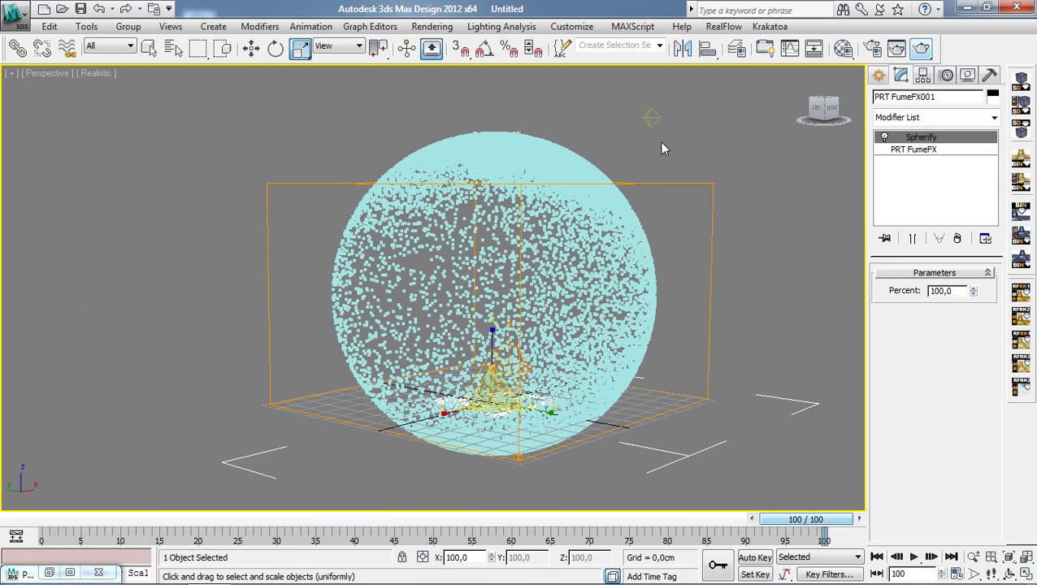
Delete the Spherify modifier from PRT FumeFX001 and zoom the viewport out
right_click(928, 136)
left_click(887, 169)
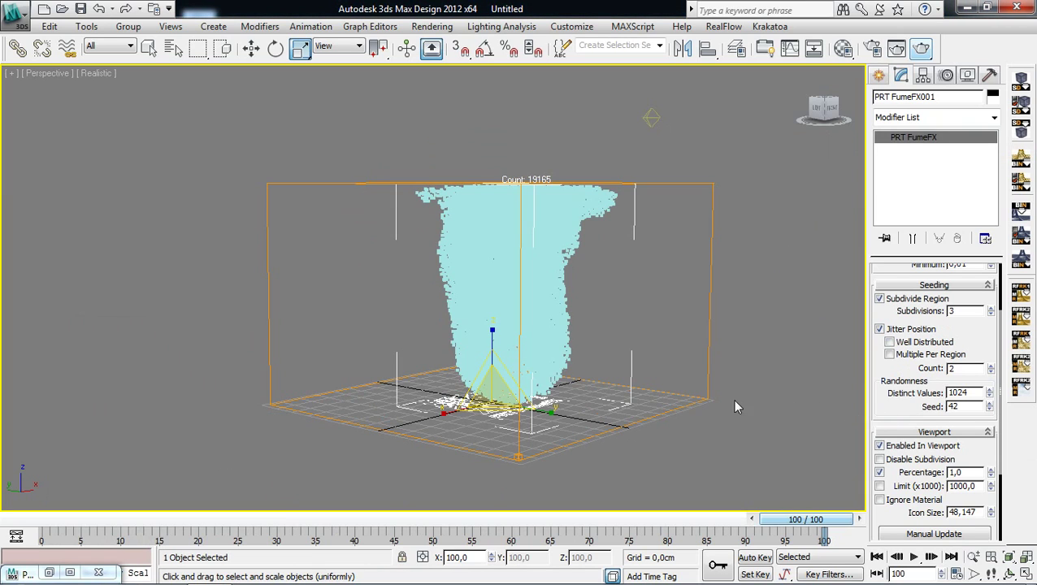
scroll(729, 361, "down", 1)
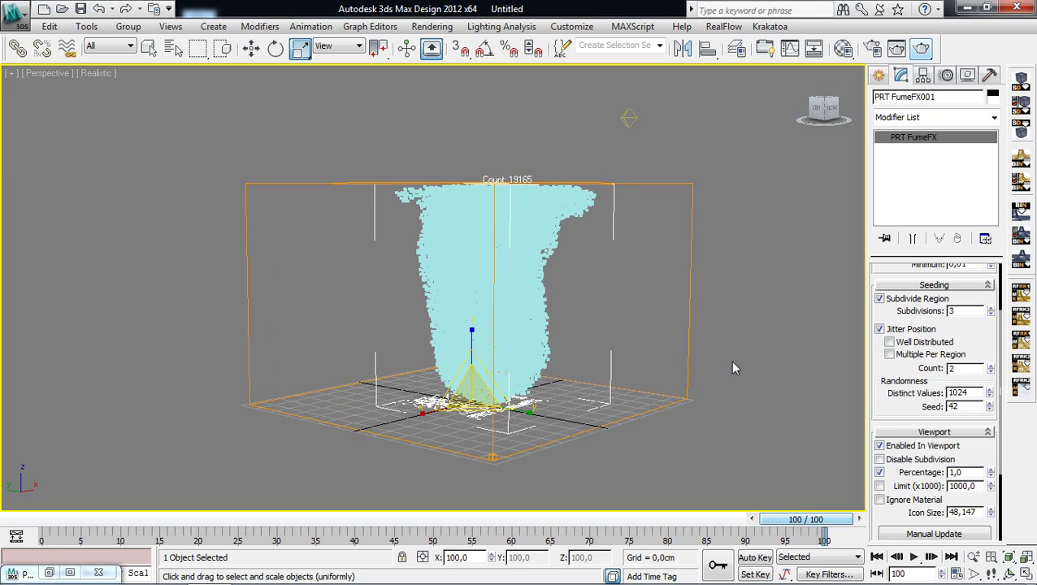
scroll(730, 361, "down", 2)
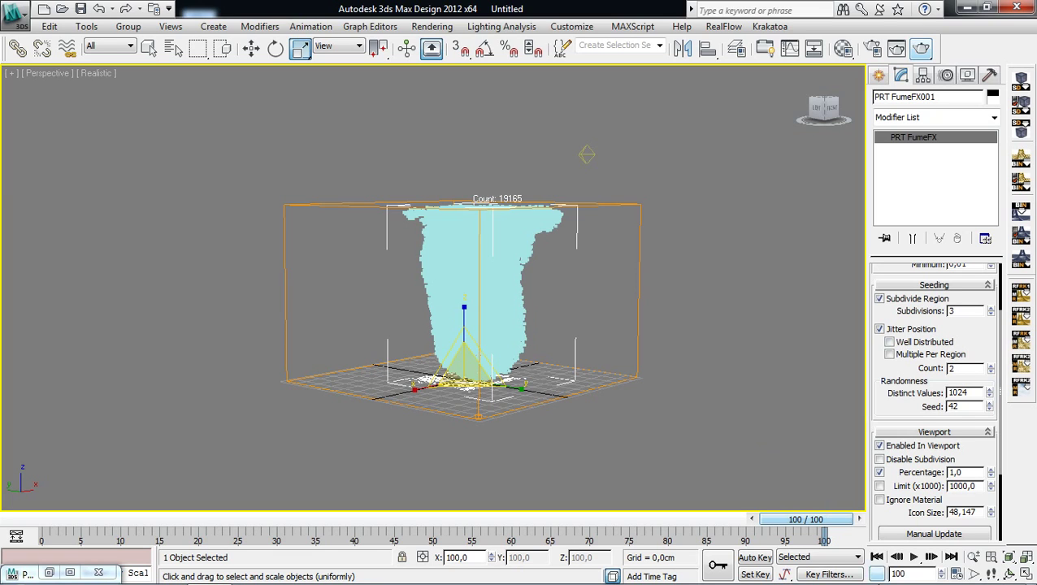
Bring up the screen recorder's controls from the taskbar's hidden tray icons
right_click(929, 573)
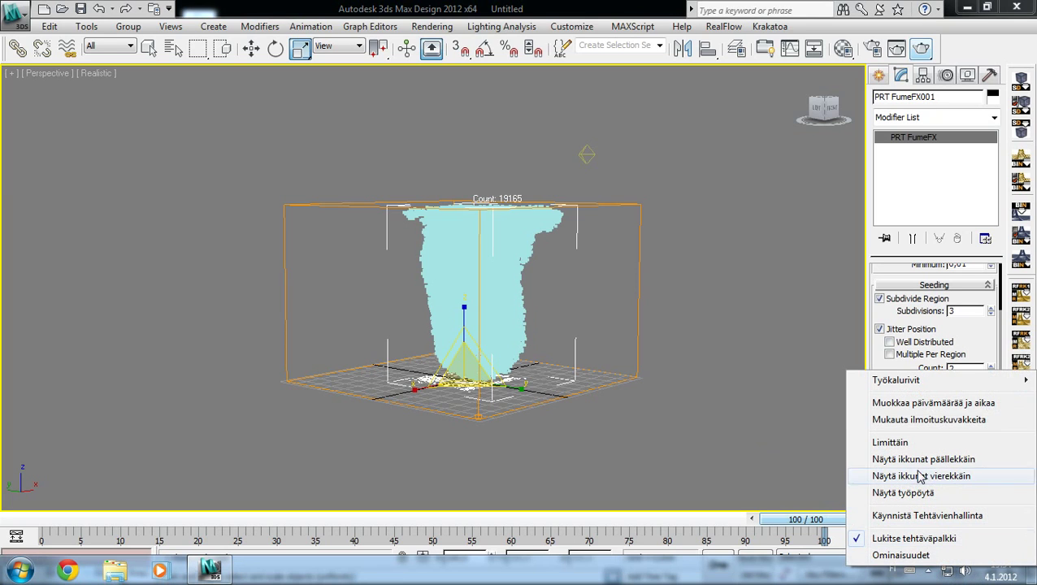
key("Escape")
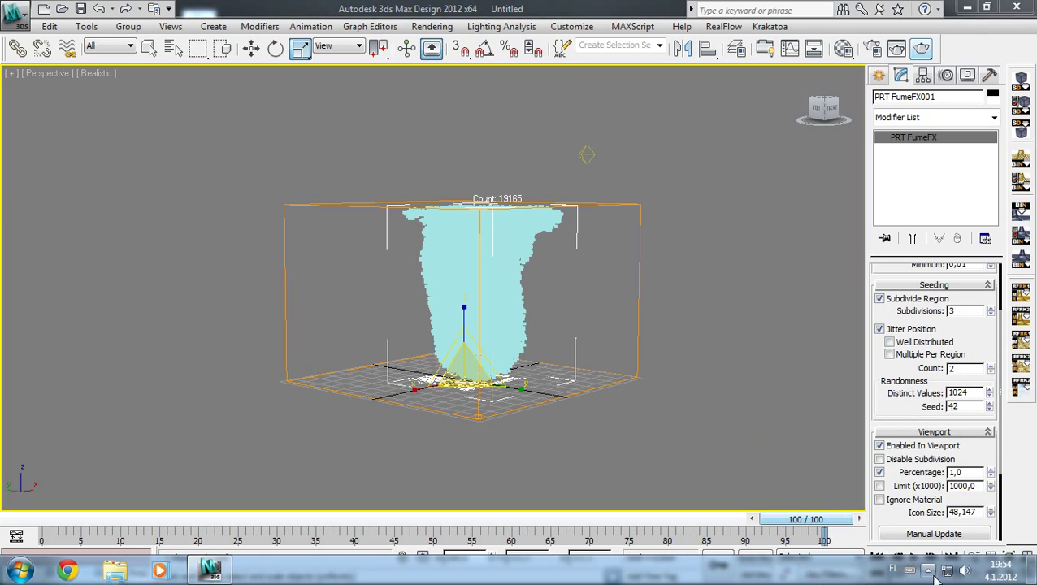
left_click(927, 571)
right_click(924, 493)
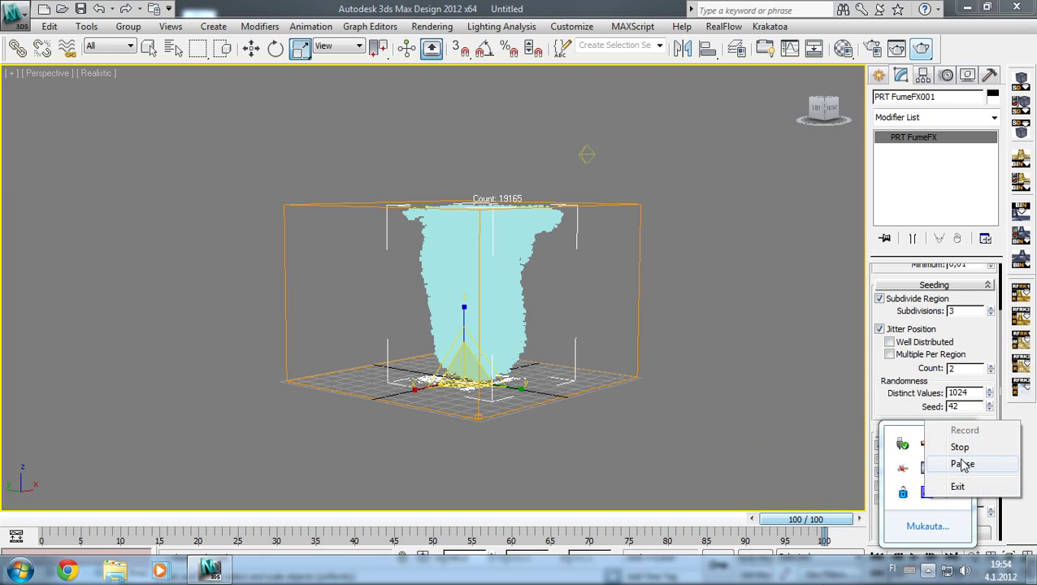